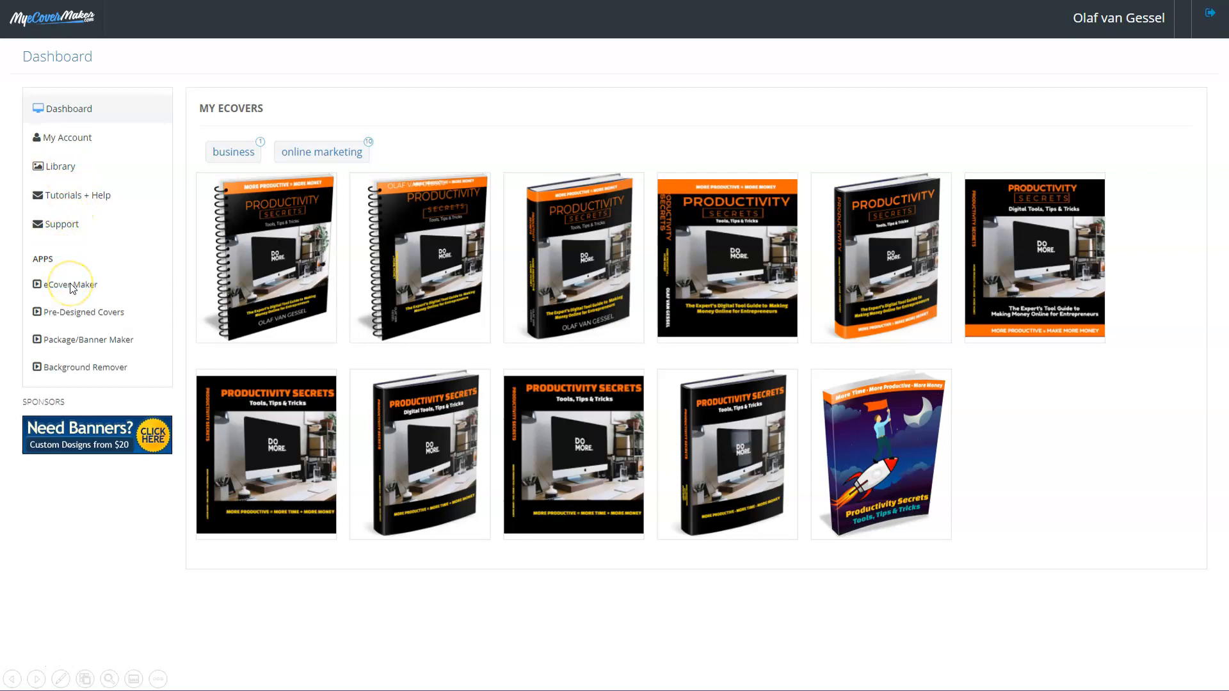
Advance to the mockup gallery showing every 3D cover style with blank blue covers.
click(84, 314)
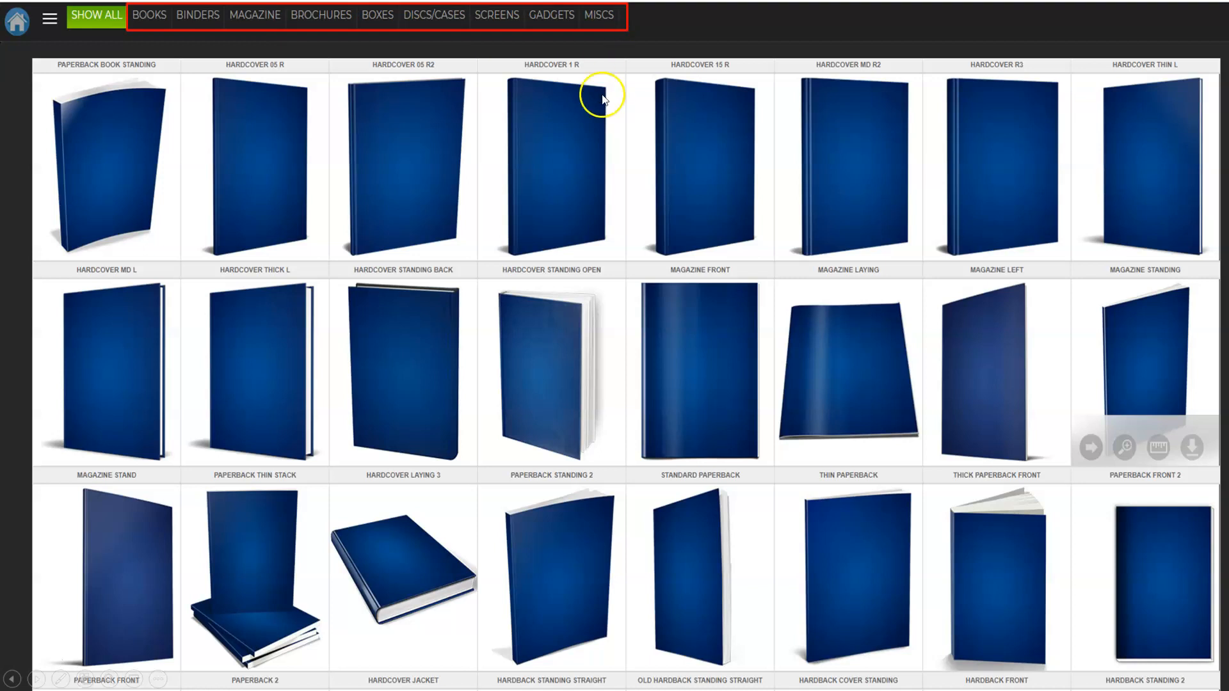
Filter the mockups to Binders, then go to the Food & Cooking pre-designed covers.
click(506, 224)
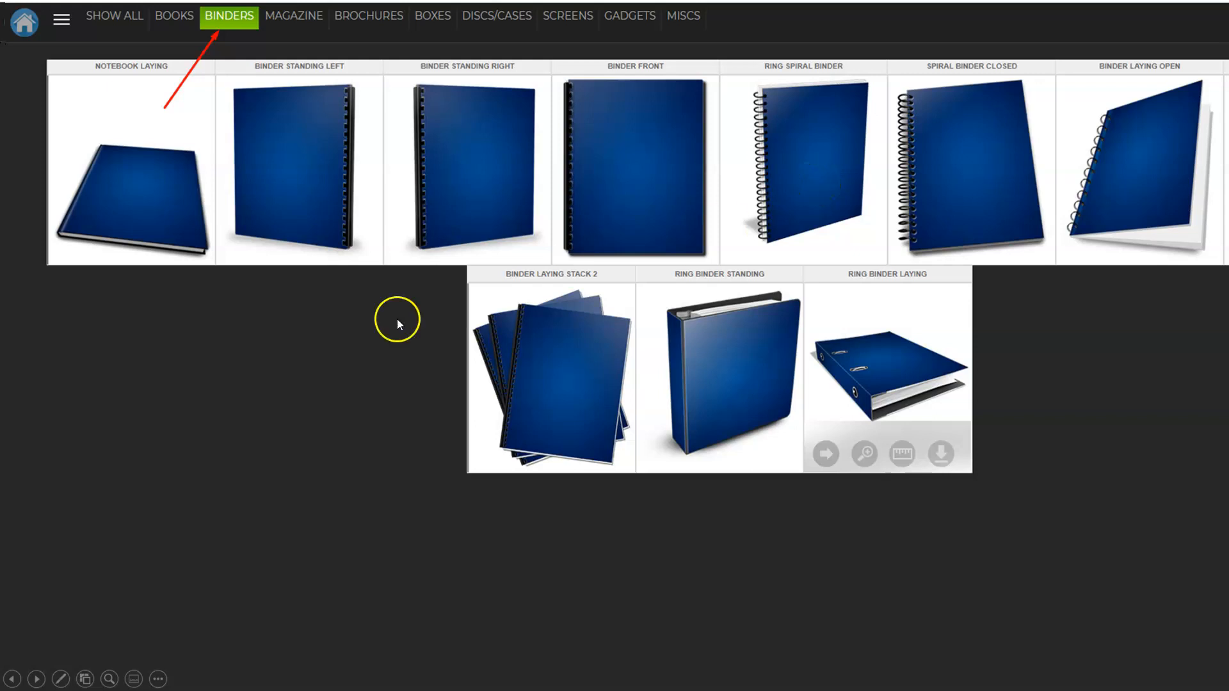
click(205, 429)
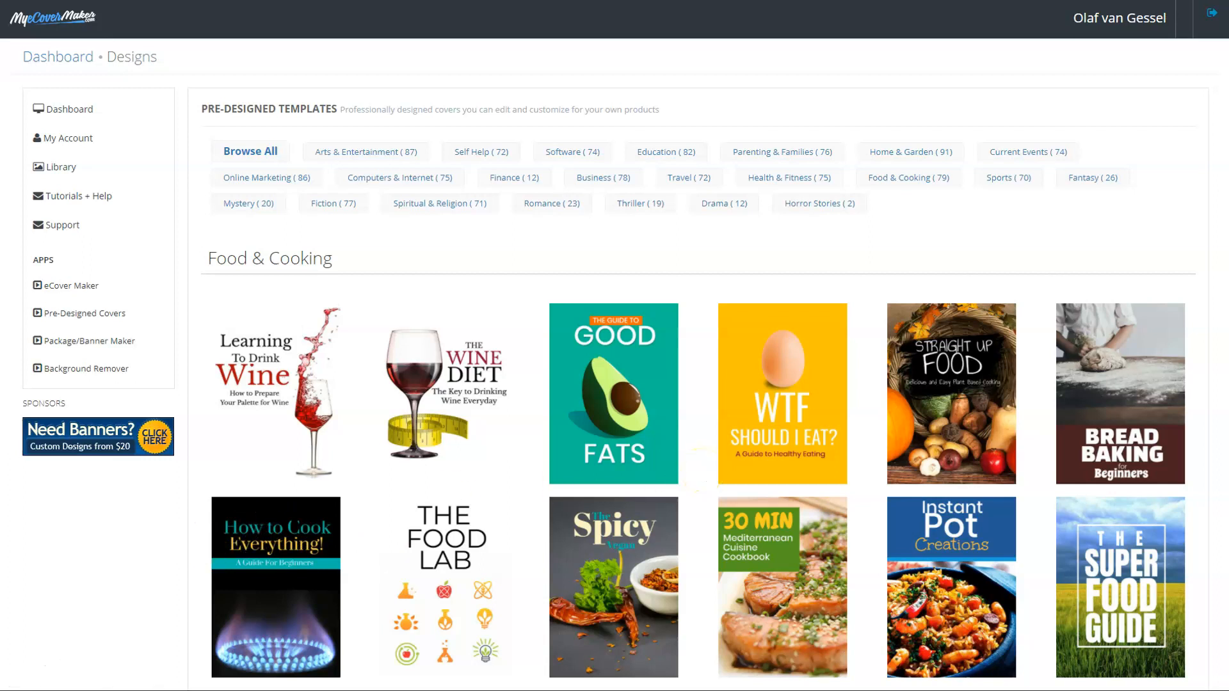
Advance the presentation to slide 7, 'MyEcoverMaker Reviews'.
click(158, 552)
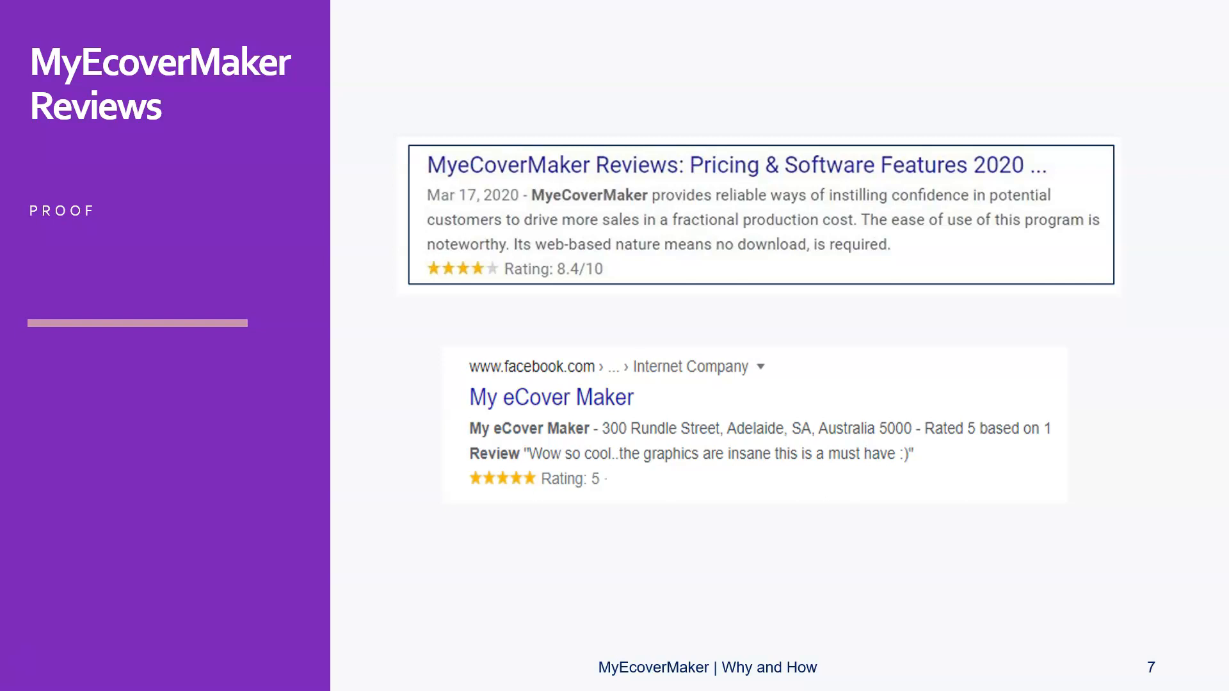
Move past the reviews slide back to the browser's Pre-Designed Templates page.
click(671, 594)
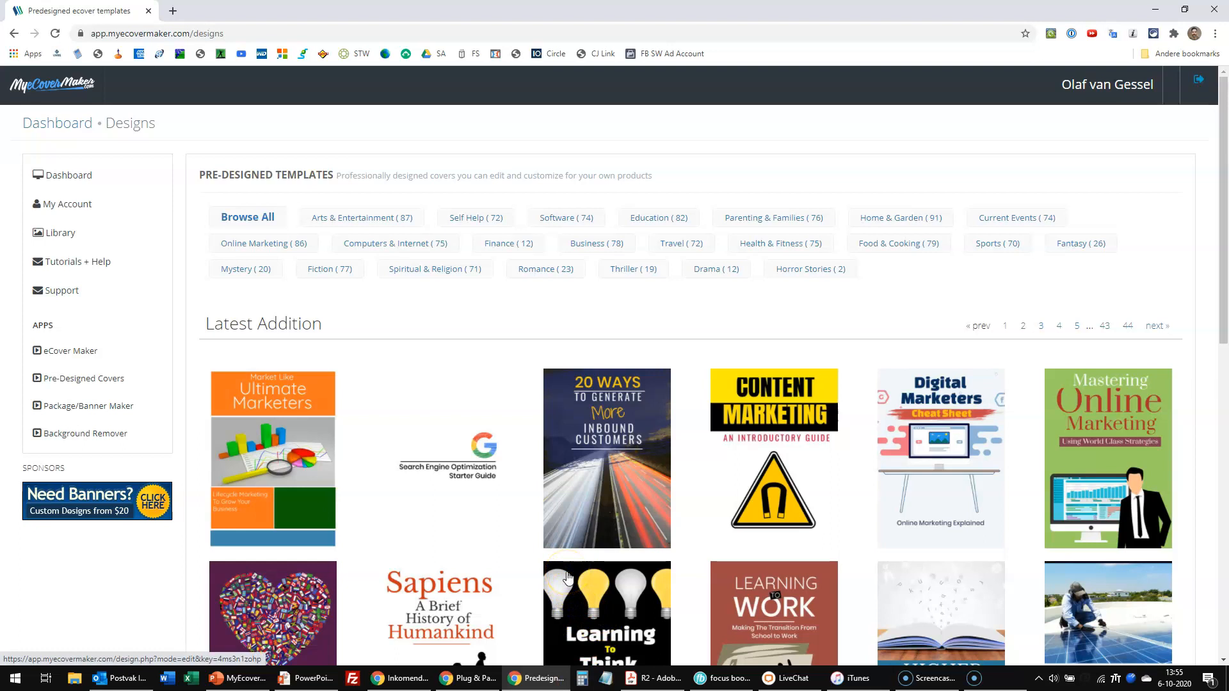
Return to the dashboard, switch to full screen, and open the Pre-Designed Covers list.
click(62, 179)
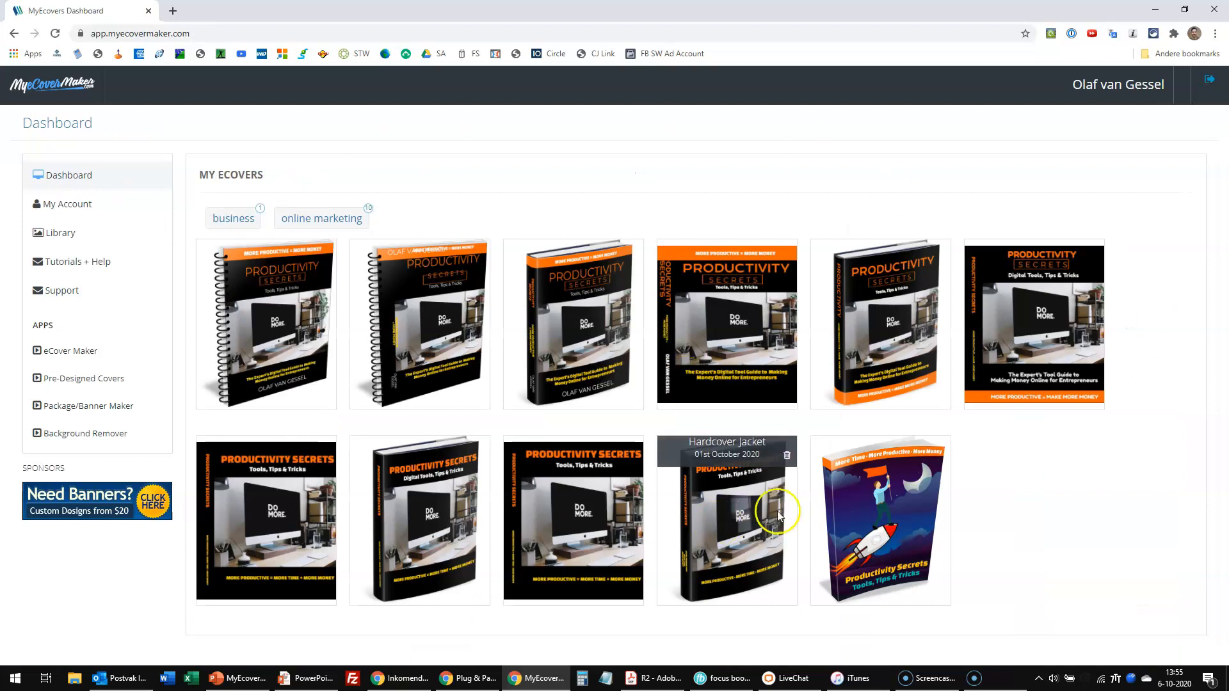
key(F11)
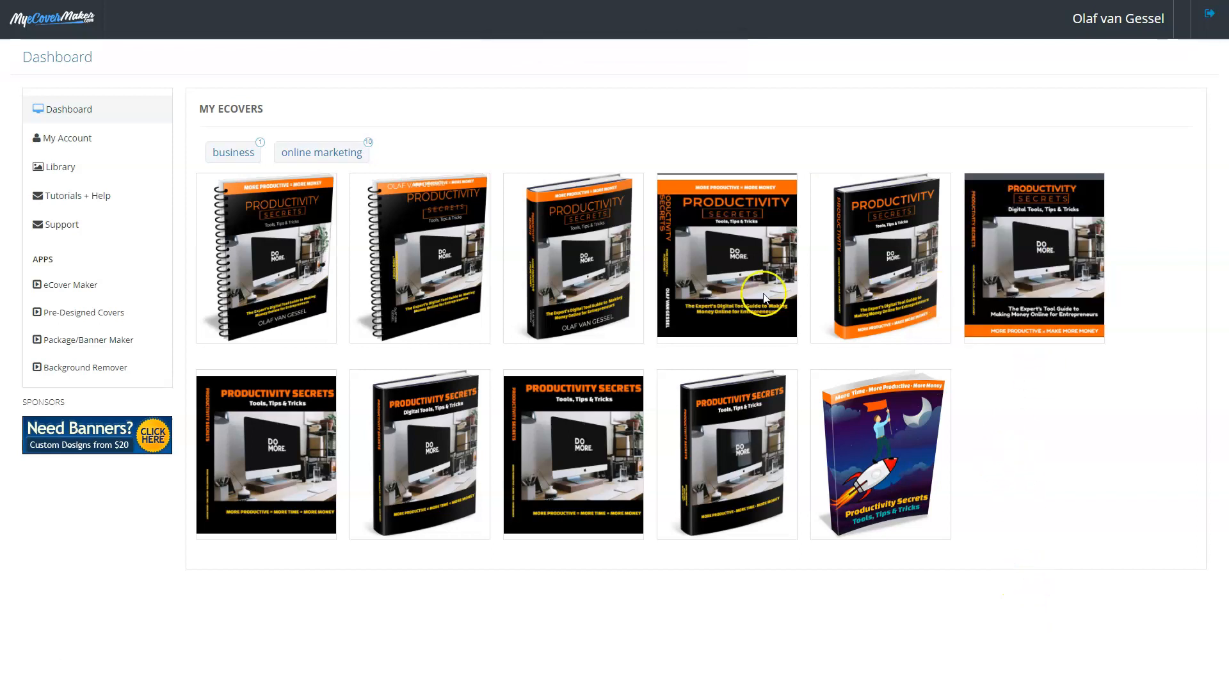
mouse_move(563, 295)
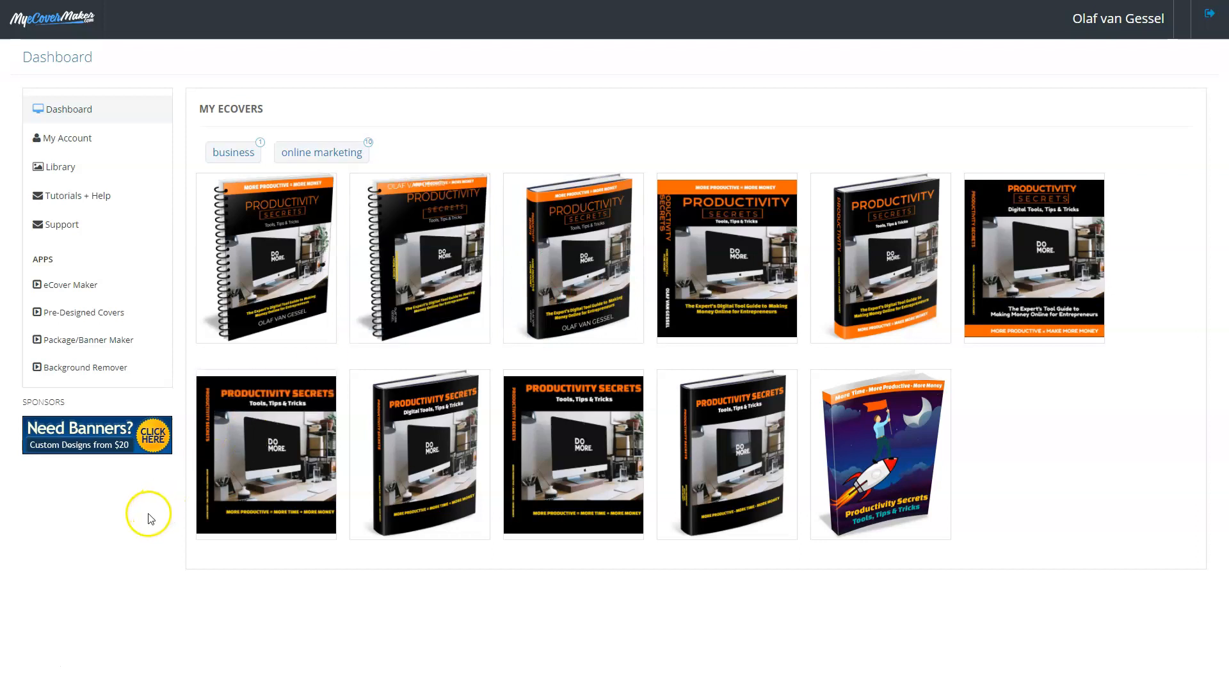
click(61, 309)
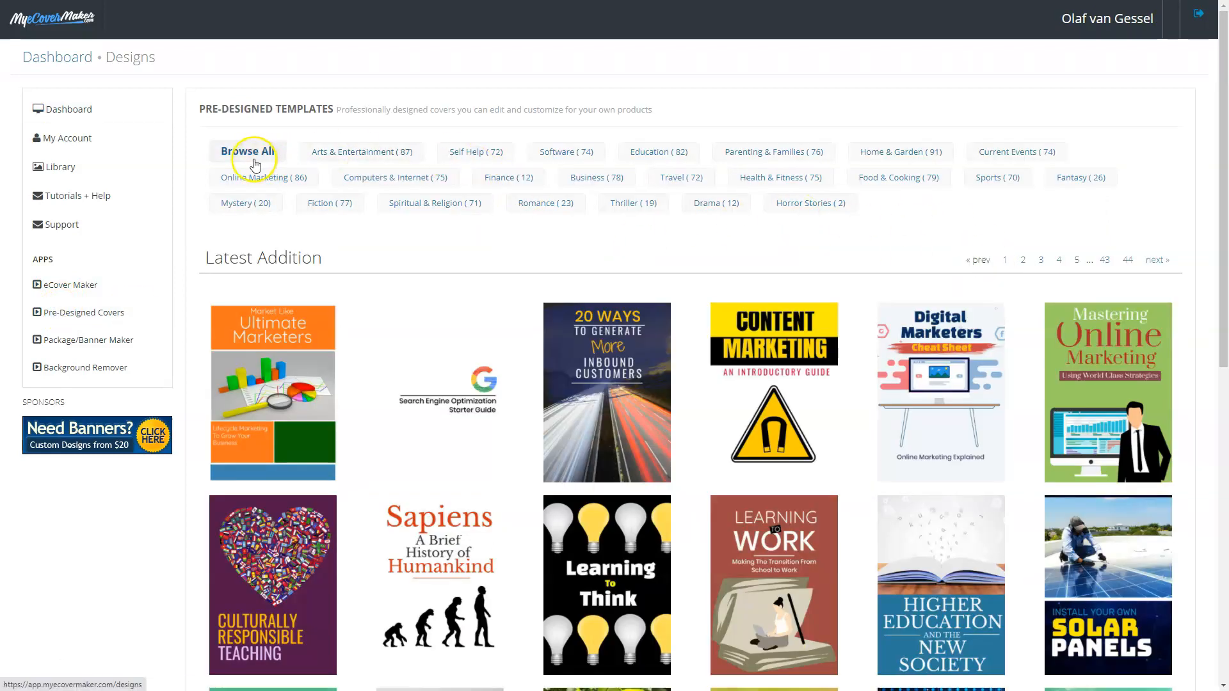
scroll(922, 422, down, 4)
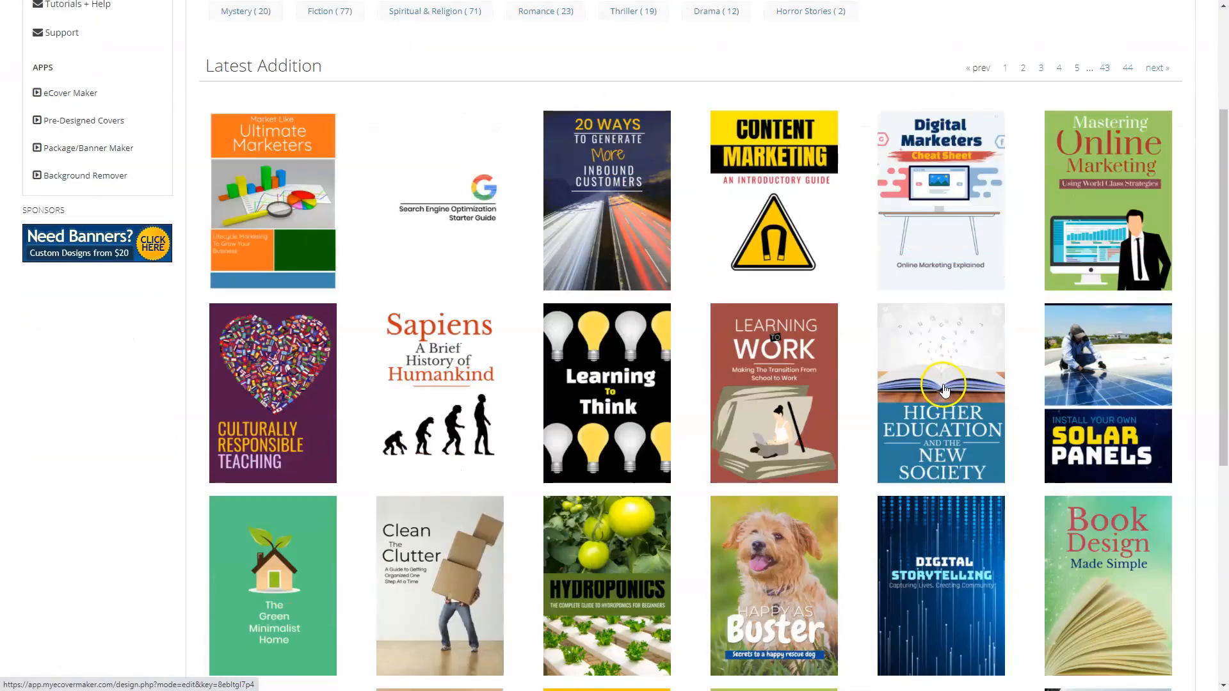
scroll(948, 379, down, 5)
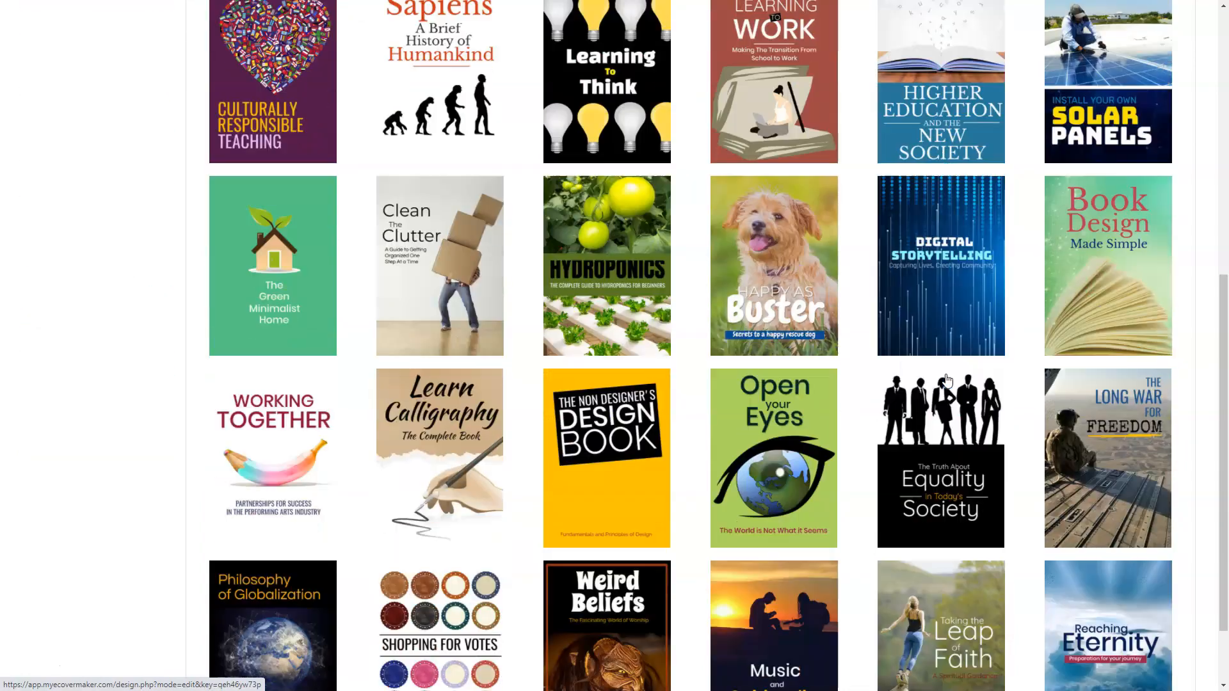
scroll(948, 379, down, 1)
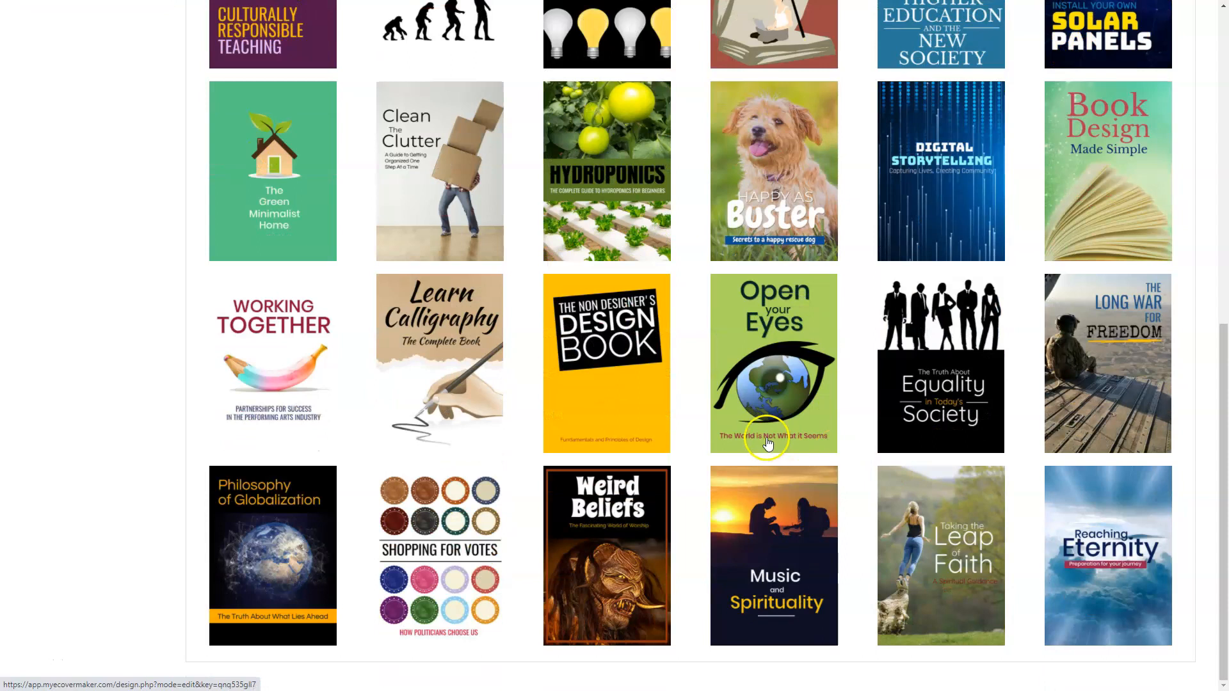
scroll(1018, 388, up, 8)
Go to page 2 of the templates and scroll down to The Wine Diet cover.
click(1023, 166)
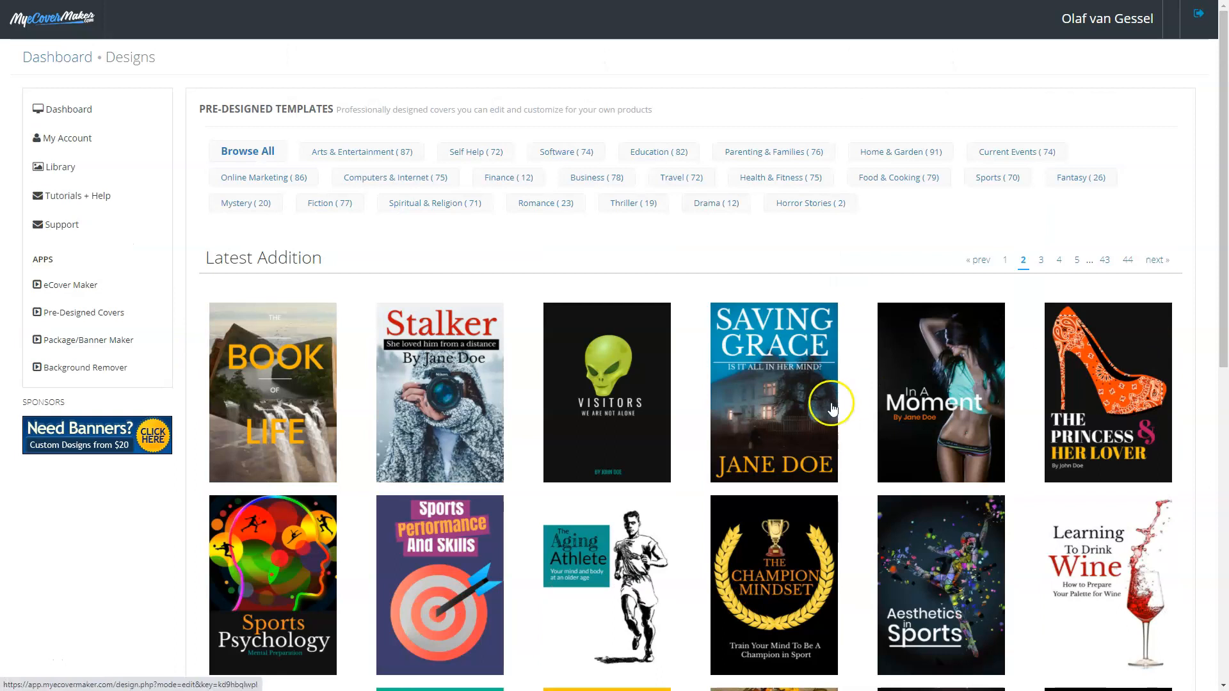
scroll(829, 406, down, 1)
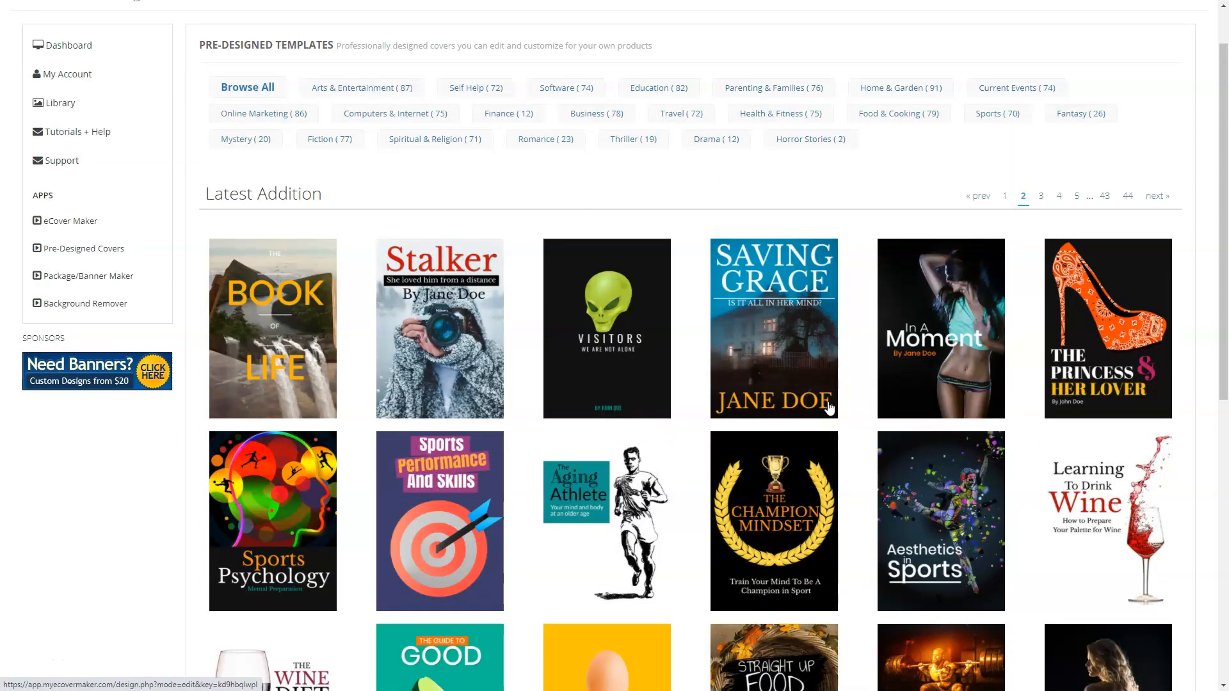
scroll(829, 407, down, 2)
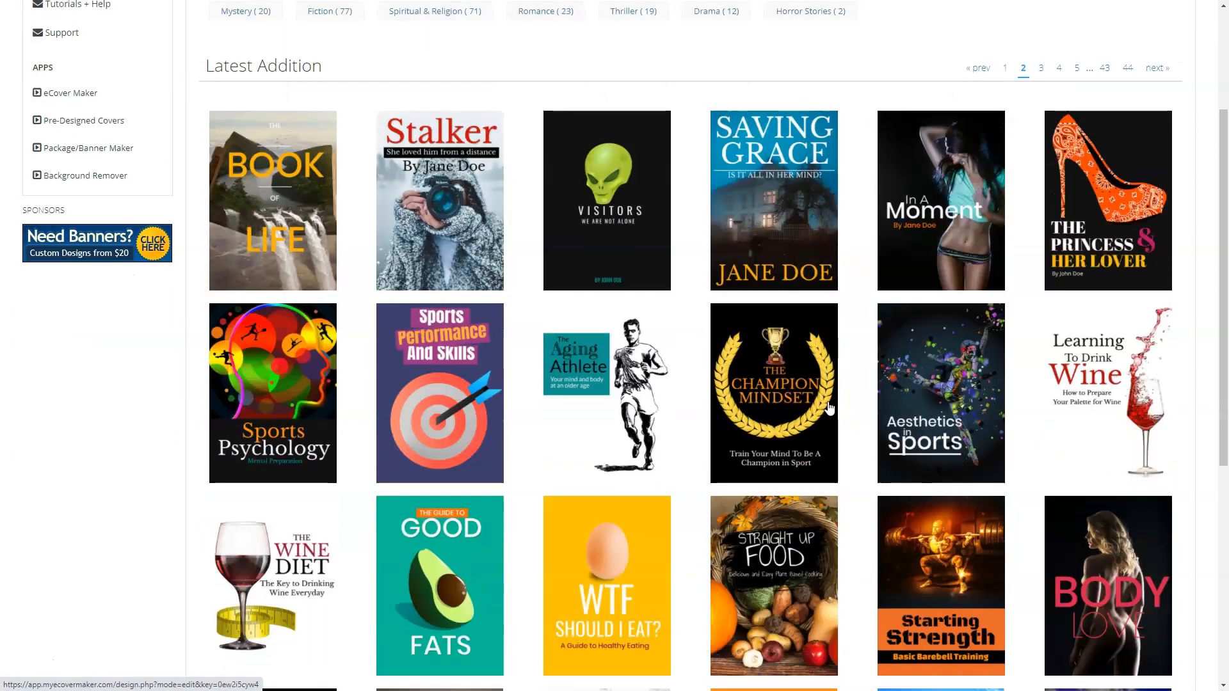
scroll(829, 406, down, 3)
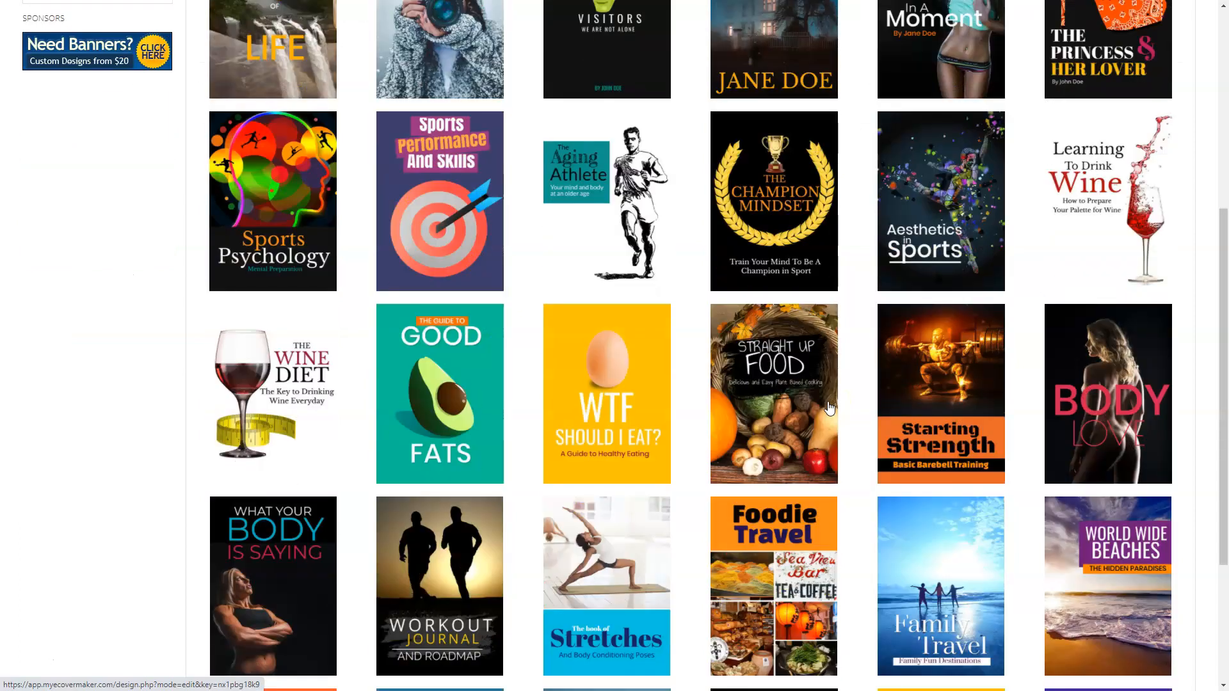
scroll(829, 406, down, 3)
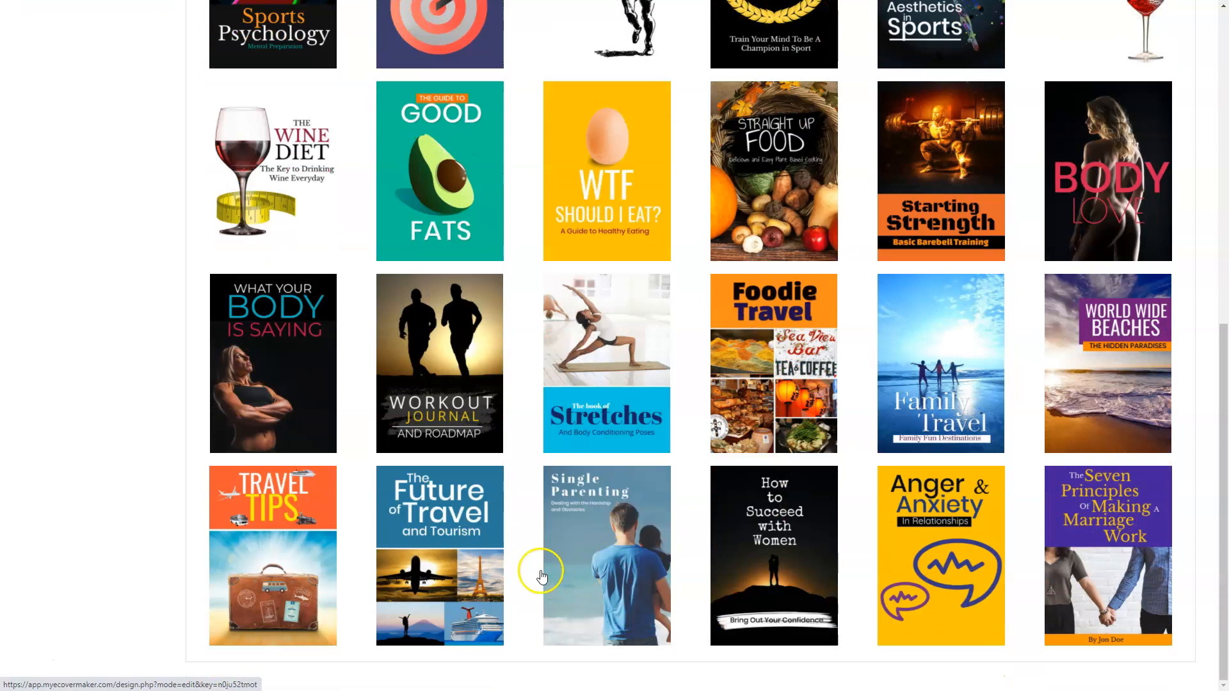
scroll(287, 483, up, 3)
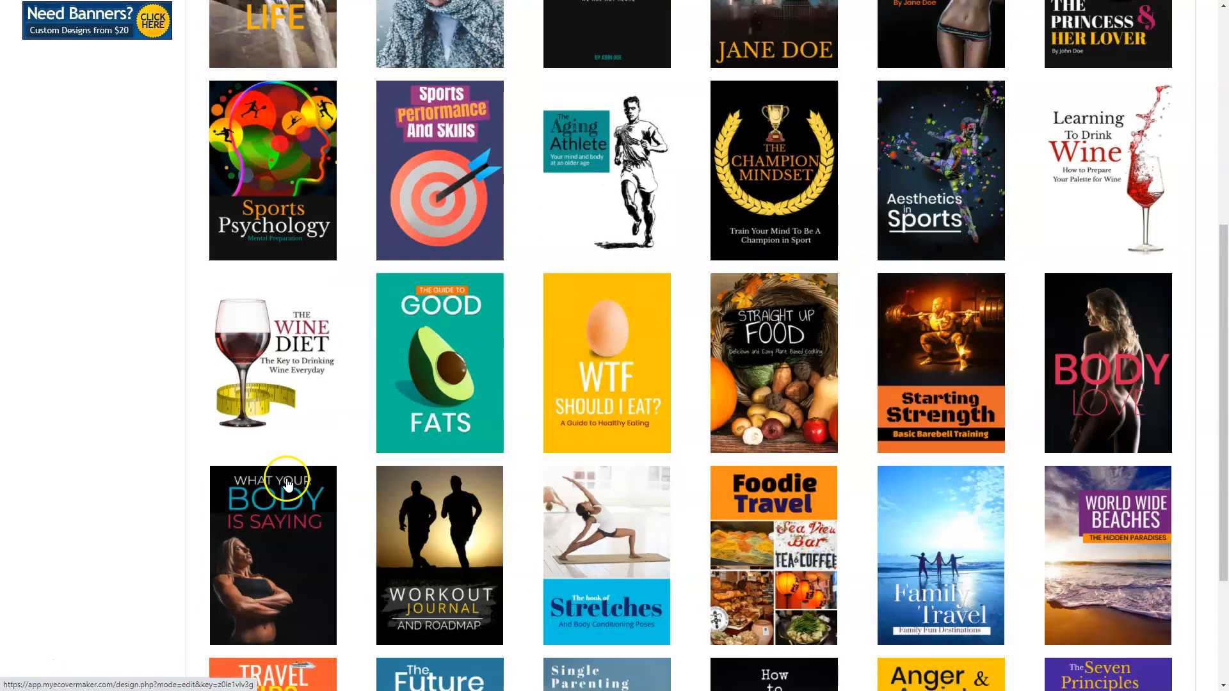
Open The Wine Diet template and narrow its subtitle box, undoing a trial move to the top.
click(280, 351)
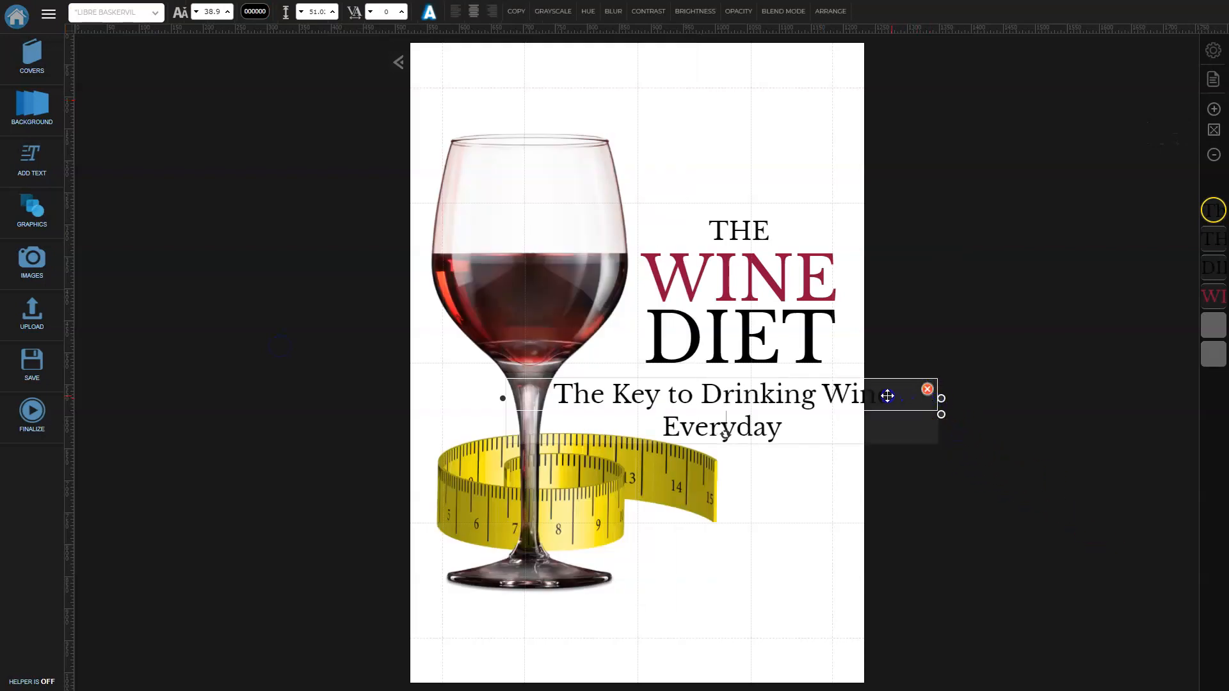
click(944, 395)
click(926, 405)
drag(941, 415, 864, 410)
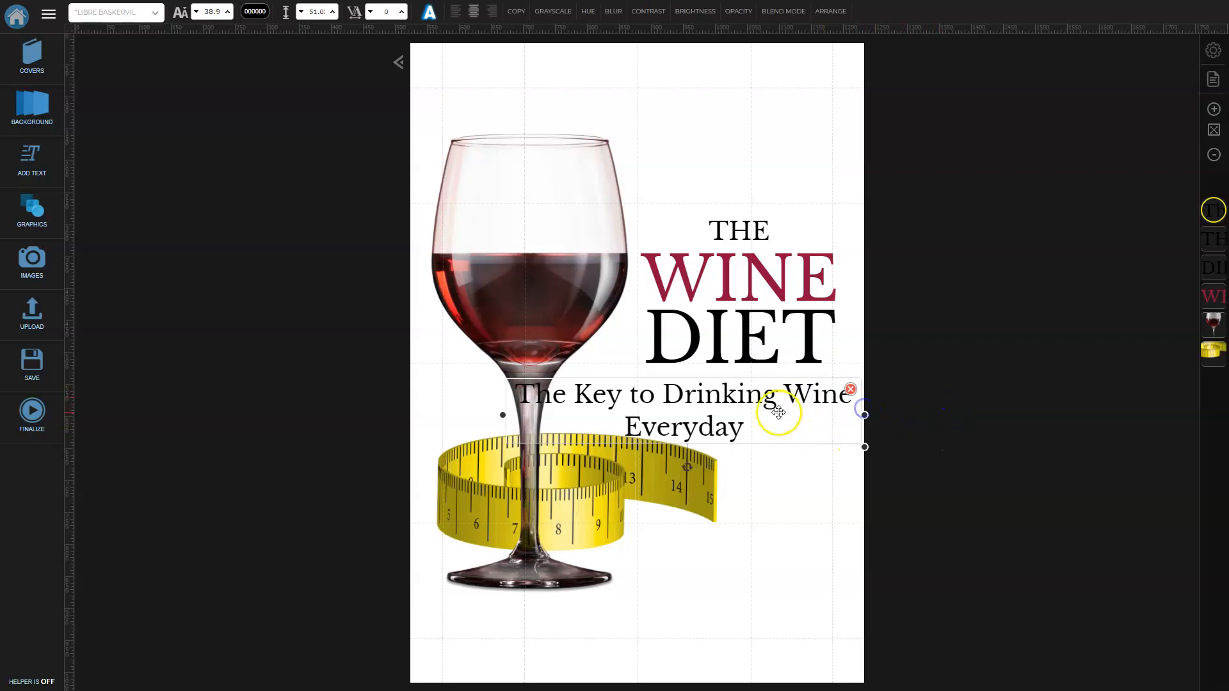
drag(747, 404, 692, 87)
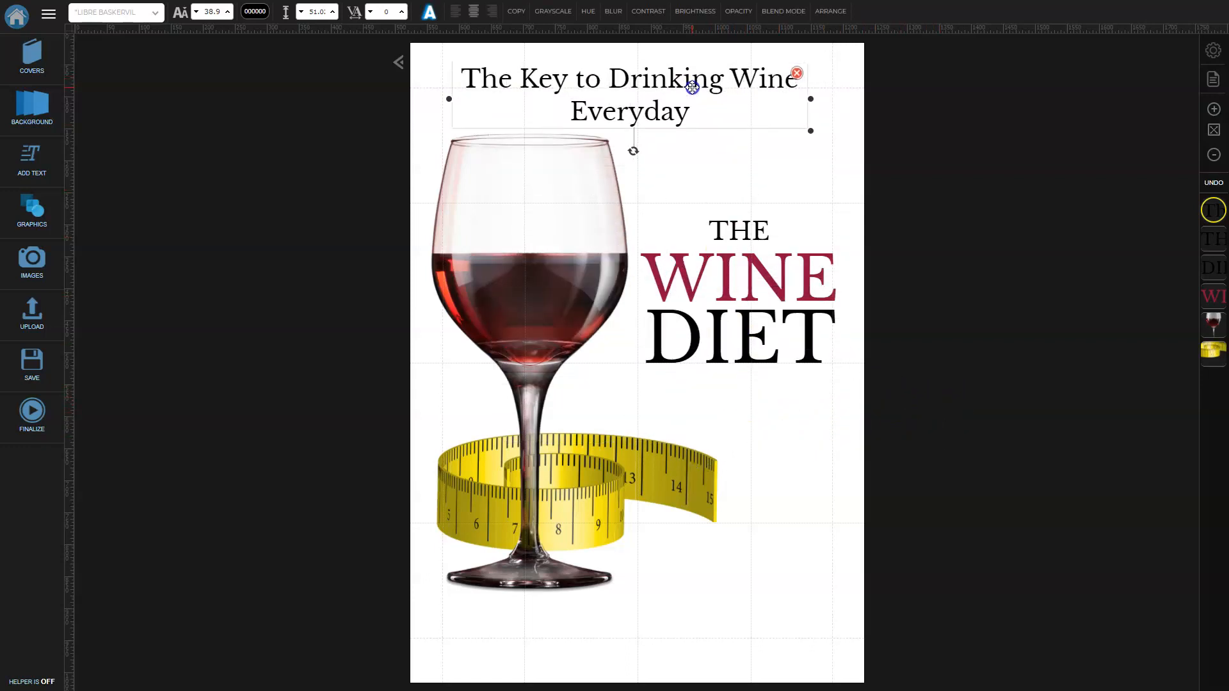
click(896, 194)
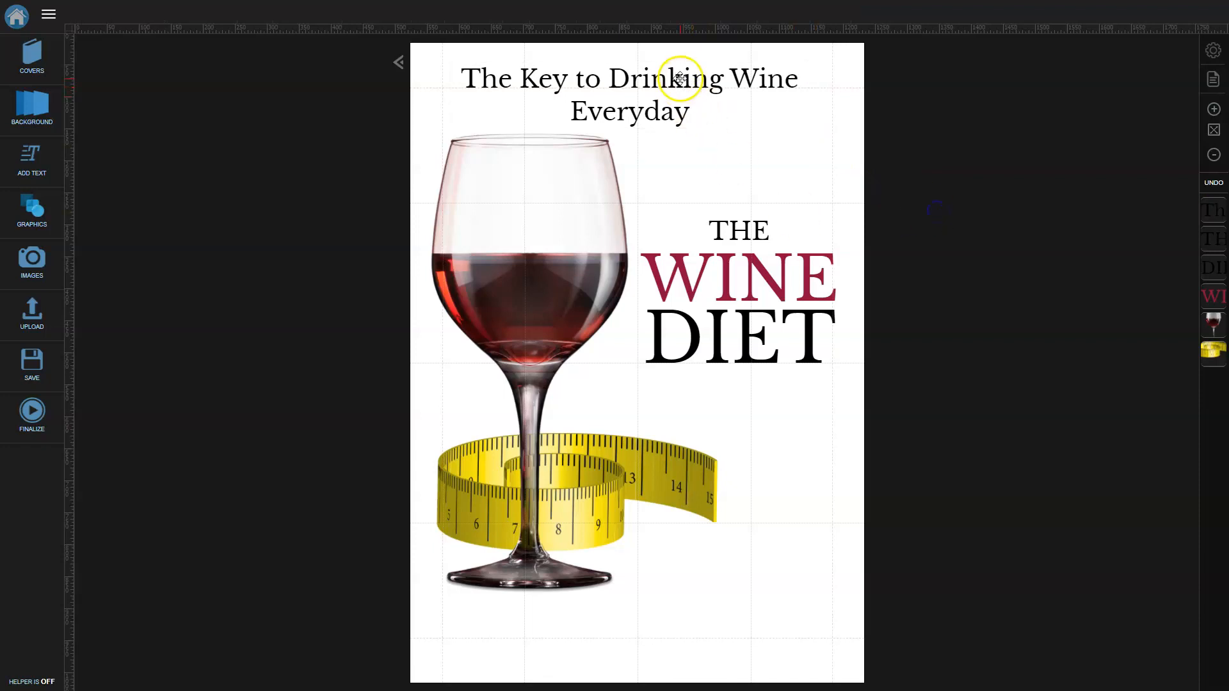
click(1211, 185)
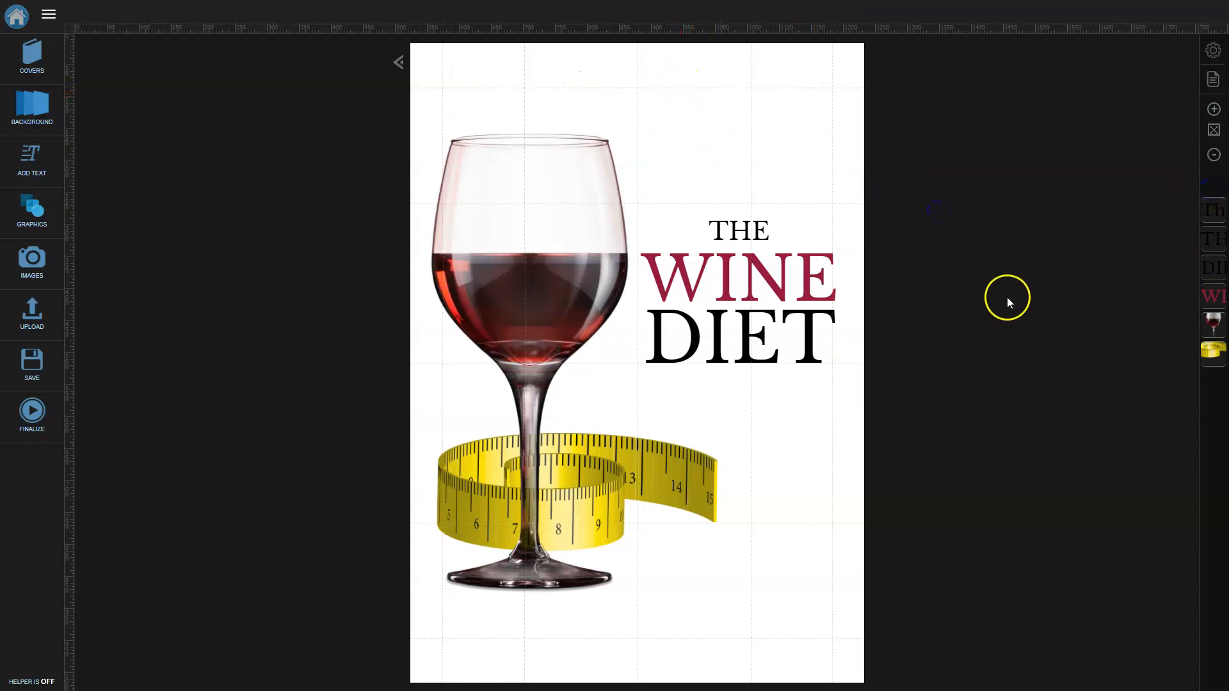
Place the subtitle just below DIET, narrowed to wrap onto two lines, and enter its text.
click(1213, 210)
drag(1029, 448, 663, 408)
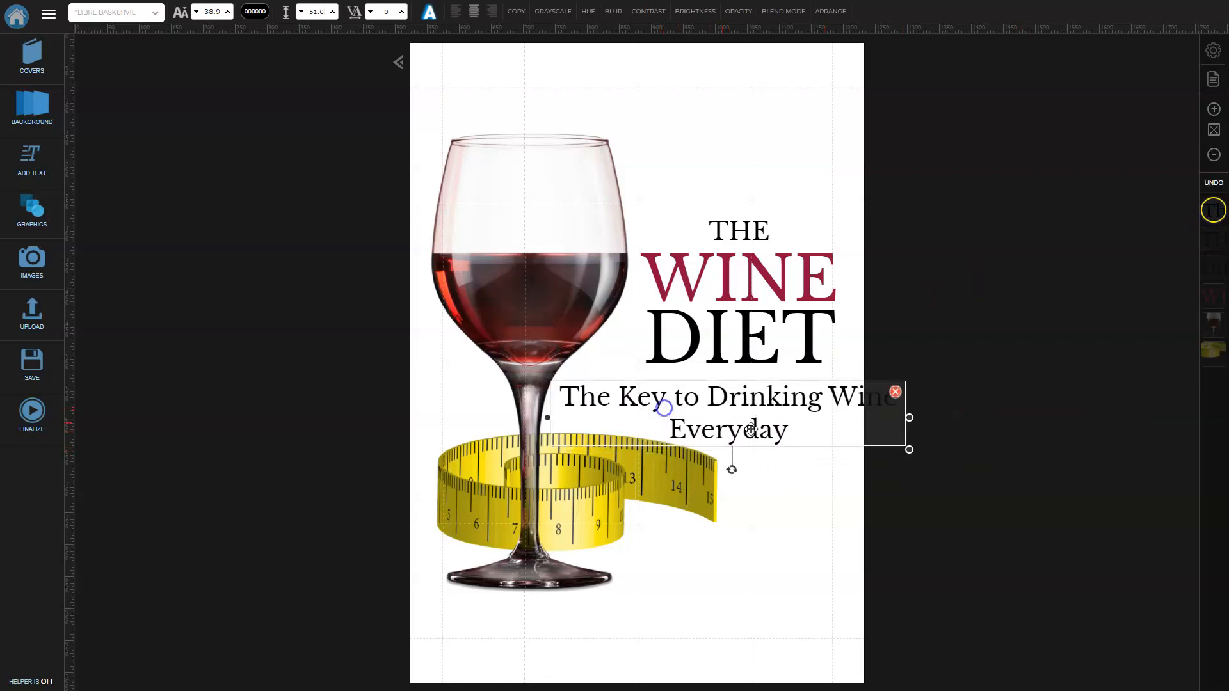
drag(909, 418, 852, 428)
drag(758, 429, 757, 423)
click(993, 507)
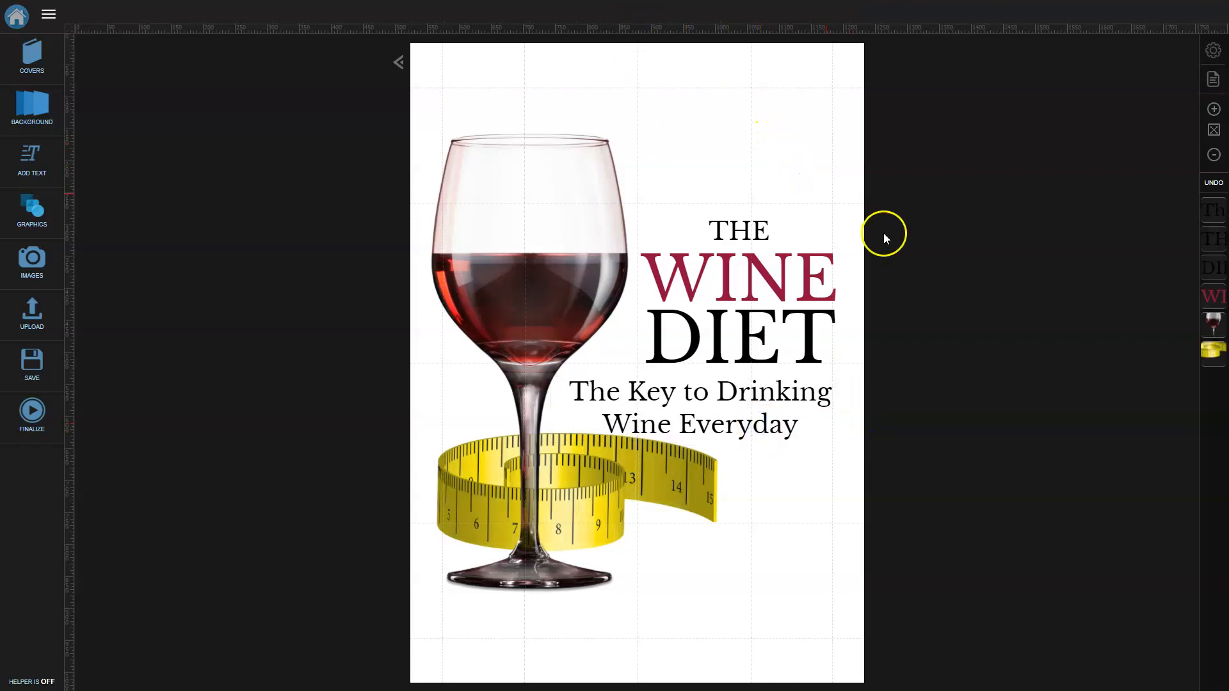
click(799, 429)
click(831, 426)
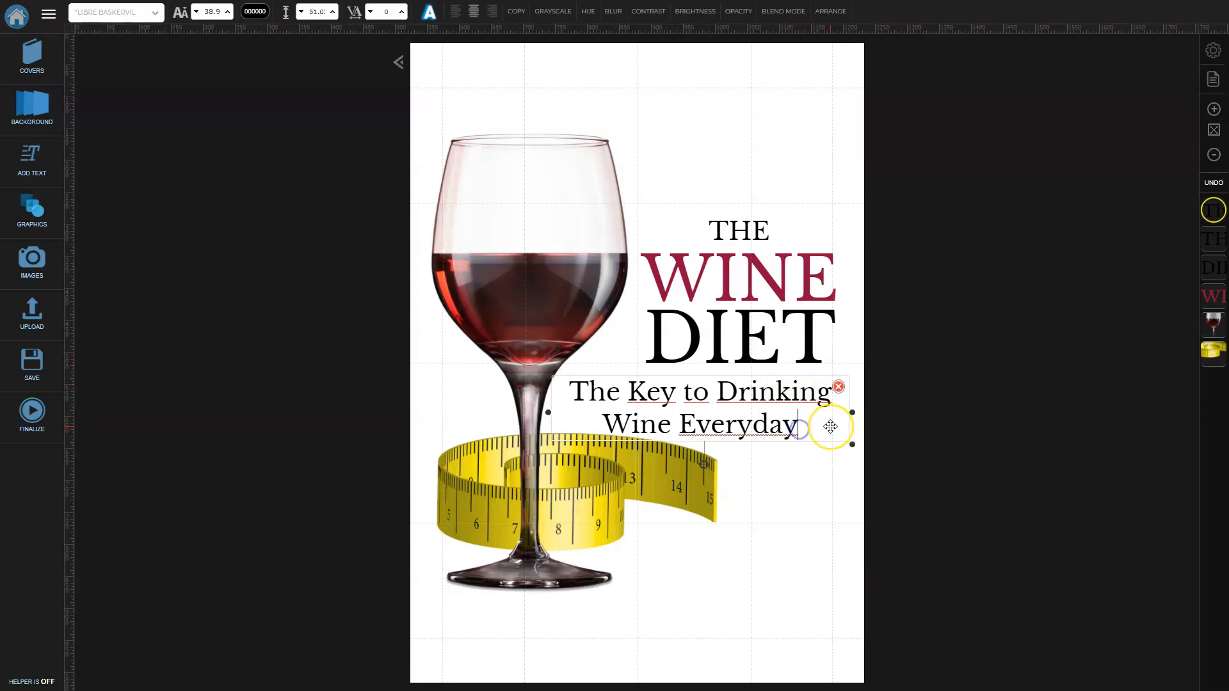
Replace the subtitle text with 'My favorite wines', correcting the spelling.
key(ctrl+shift+Left)
key(ctrl+shift+Left)
key(ctrl+shift+Left)
key(ctrl+shift+Left)
key(ctrl+shift+Left)
key(ctrl+shift+Left)
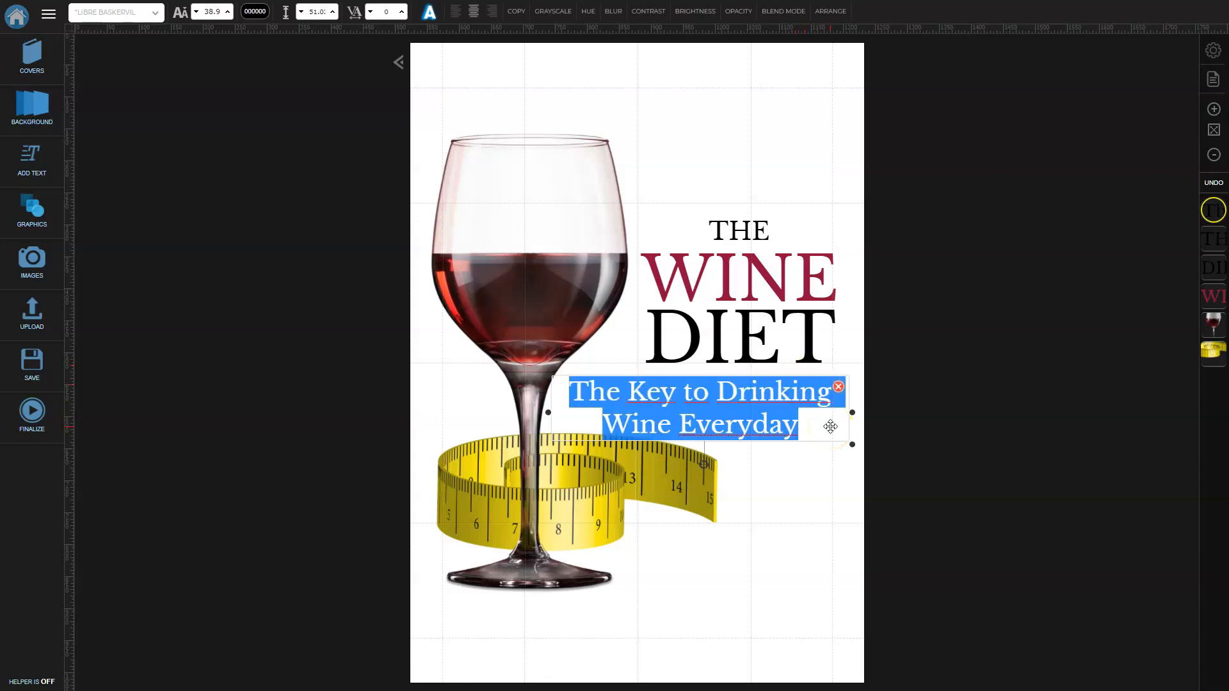
text(My favorites wine)
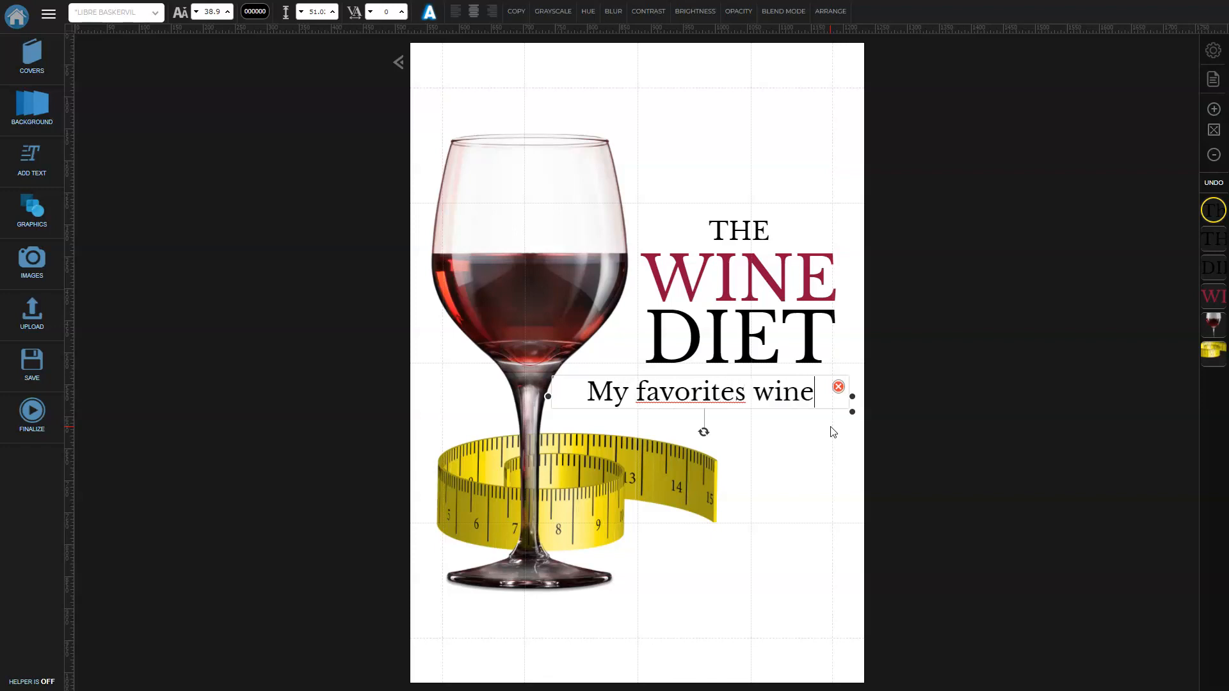
key(BackSpace)
key(BackSpace)
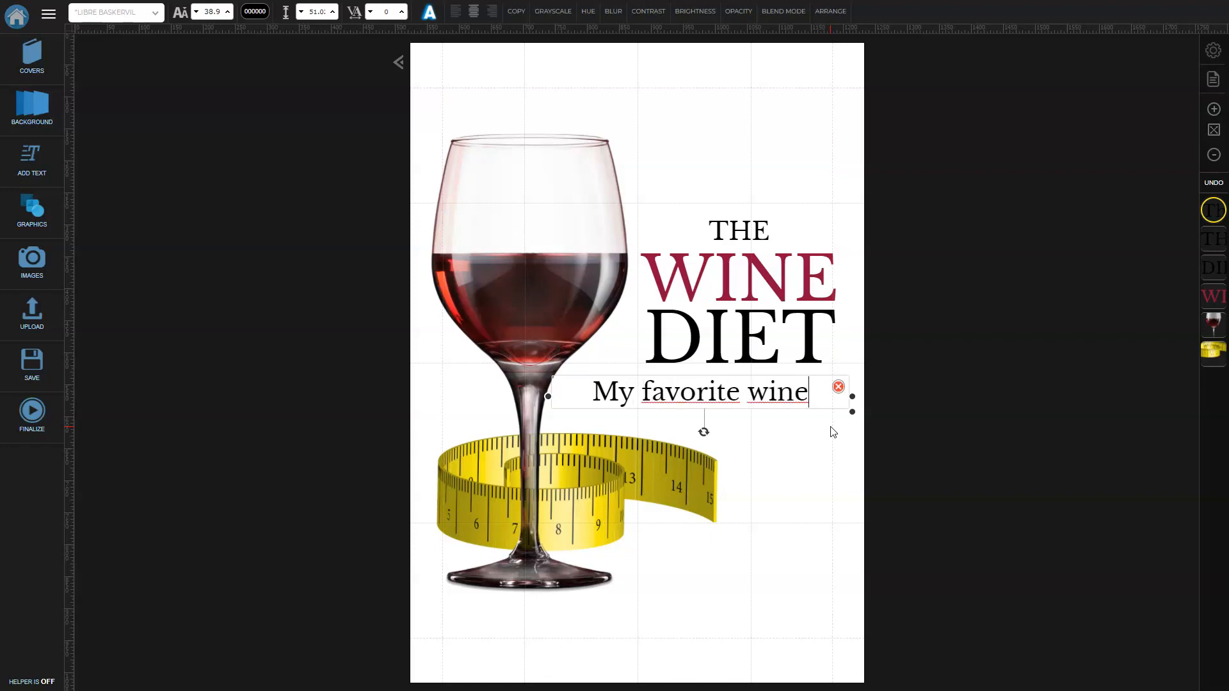
text(s)
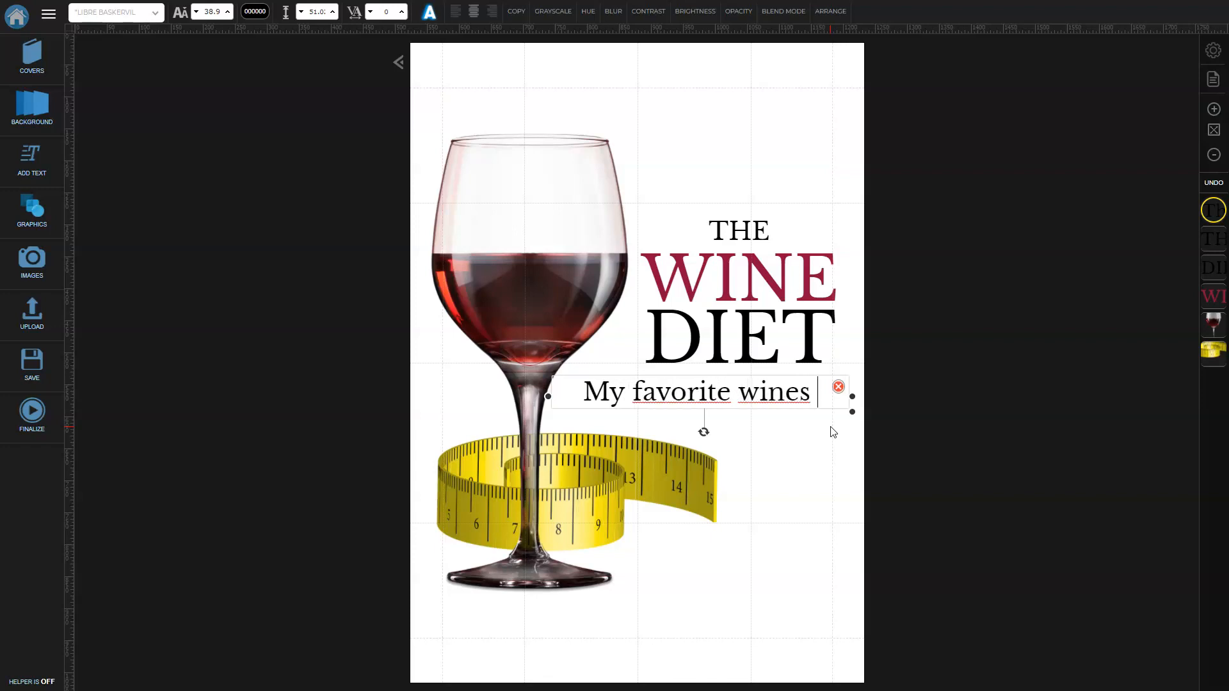
right_click(819, 390)
click(873, 541)
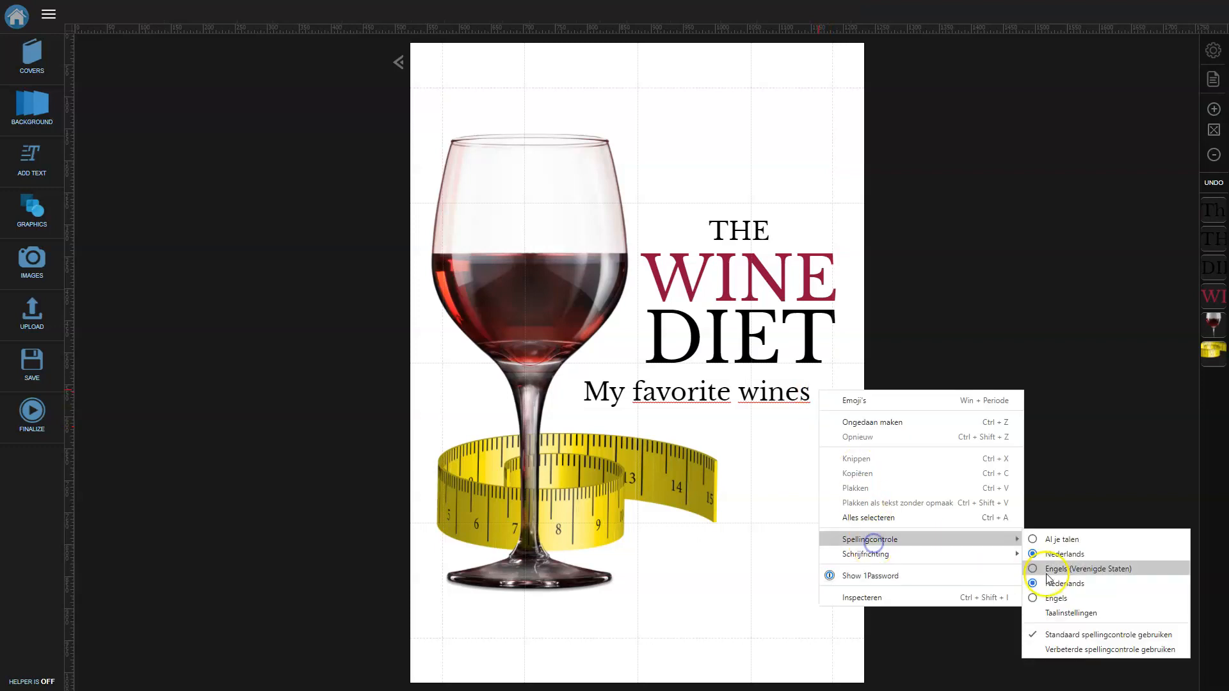
click(1048, 575)
Add 'of today' to the subtitle on its own second line, discarding a trial '2020' line.
click(813, 401)
click(790, 387)
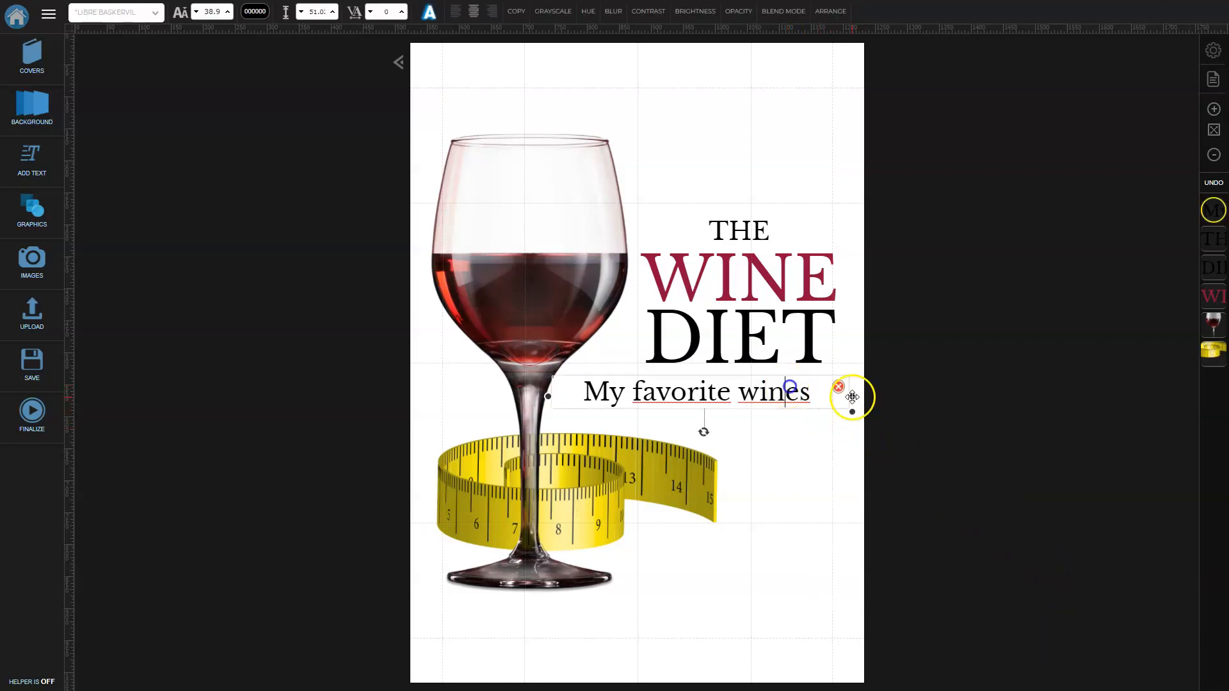
key(Right)
key(Right)
key(Right)
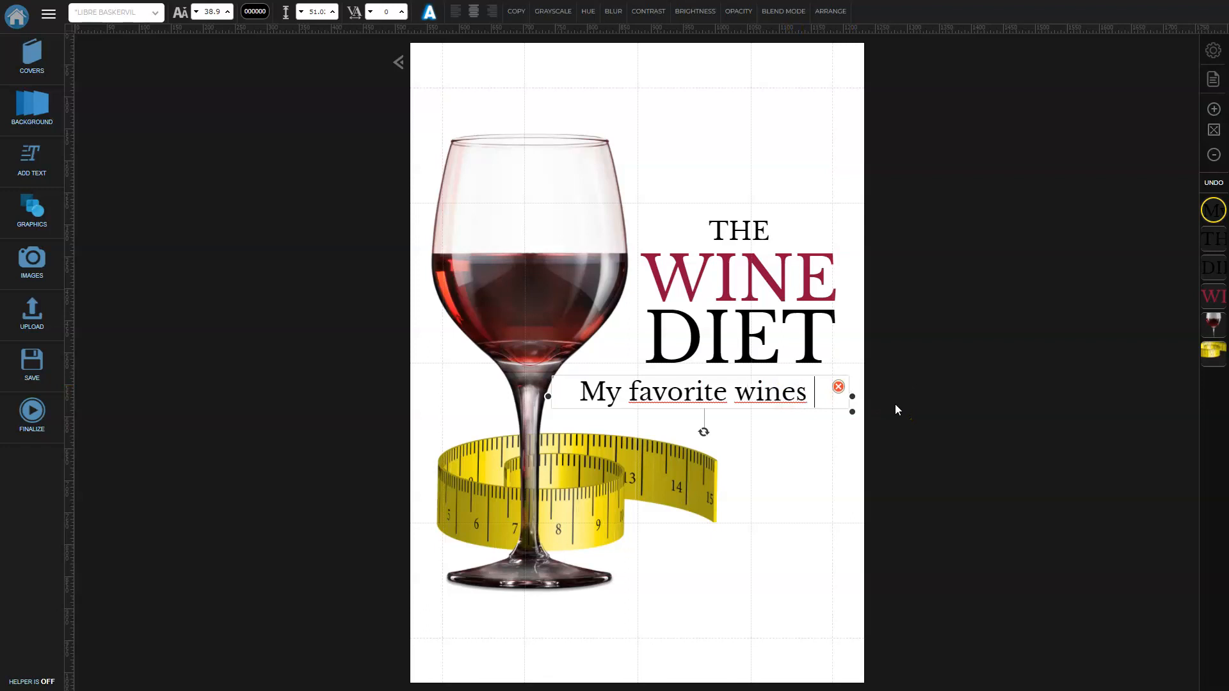
key(Return)
text(2020)
click(763, 421)
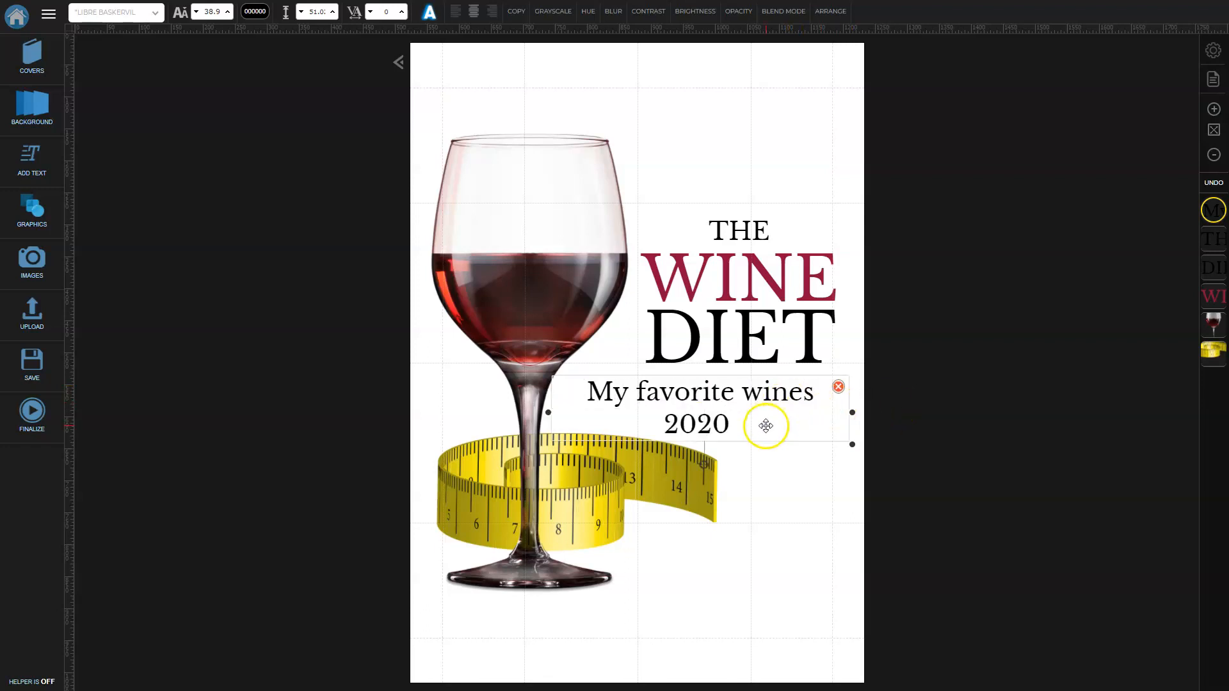
key(BackSpace)
key(BackSpace)
key(BackSpace)
key(BackSpace)
text(of today)
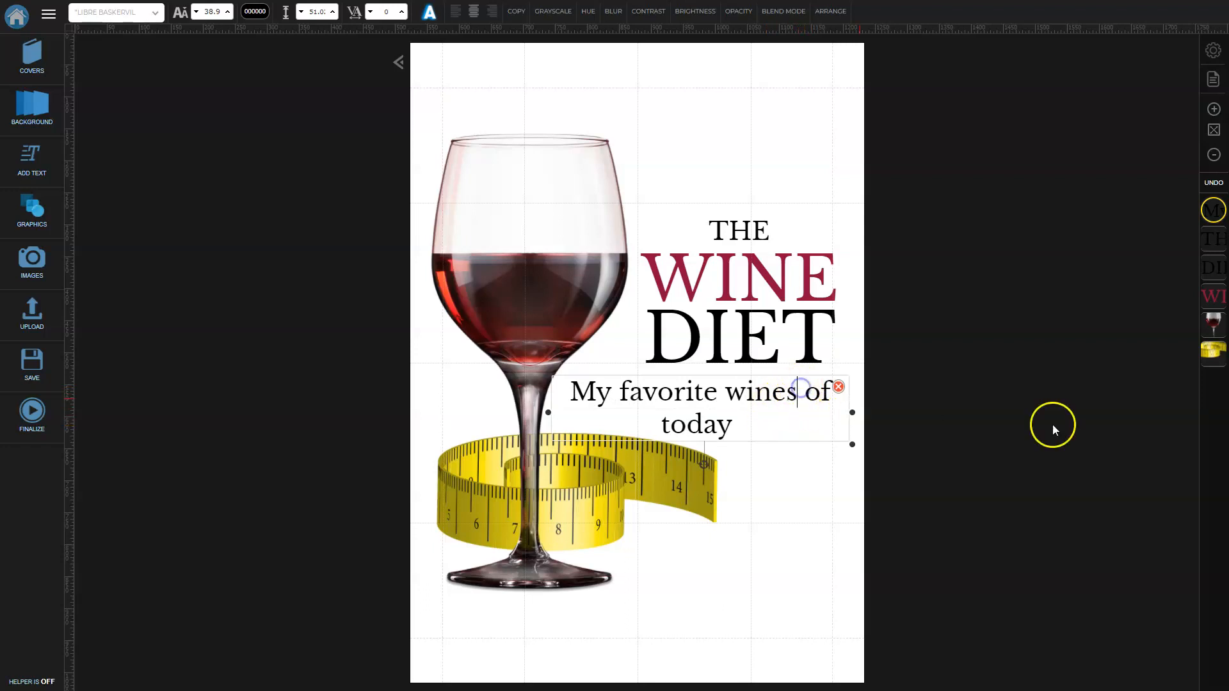
key(BackSpace)
key(Return)
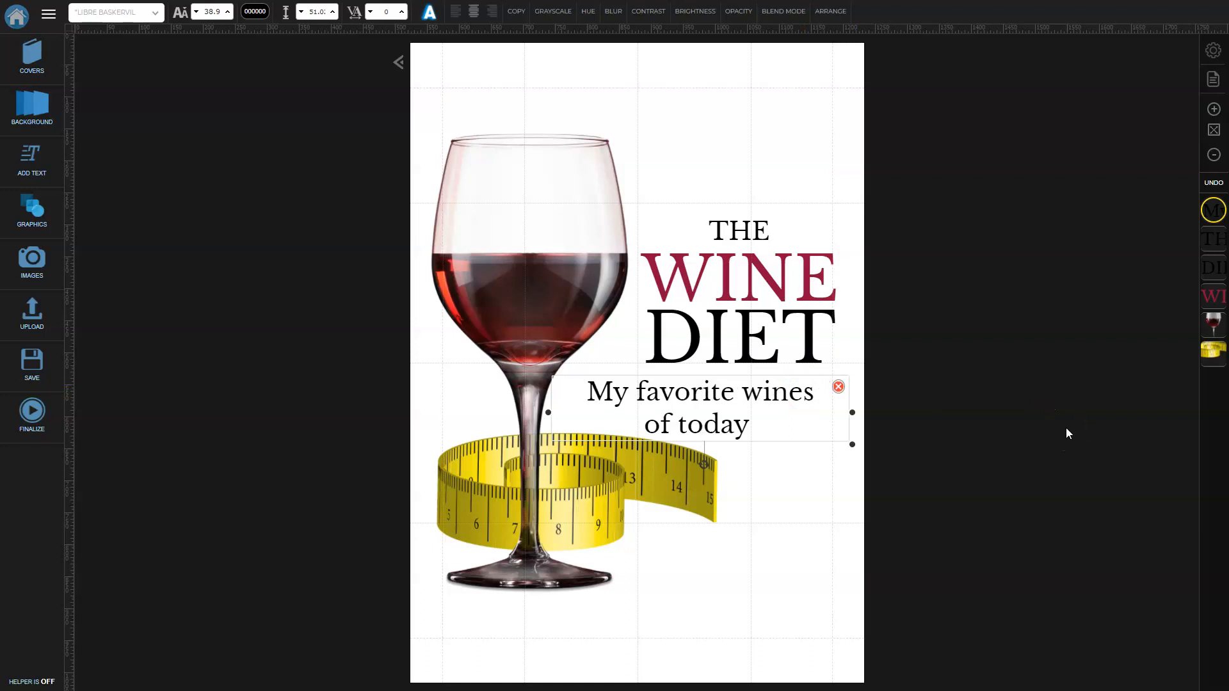
click(1067, 429)
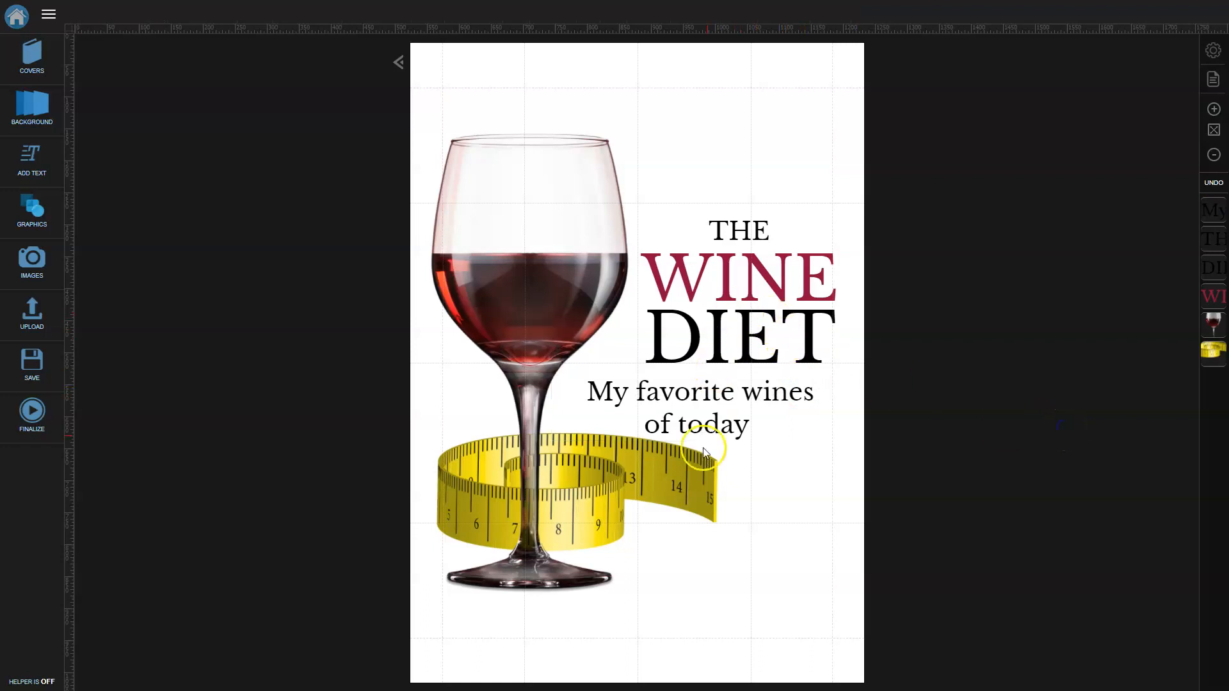
Add a heading with the author's first name plus 'Choice' and move it to the cover's top.
click(33, 165)
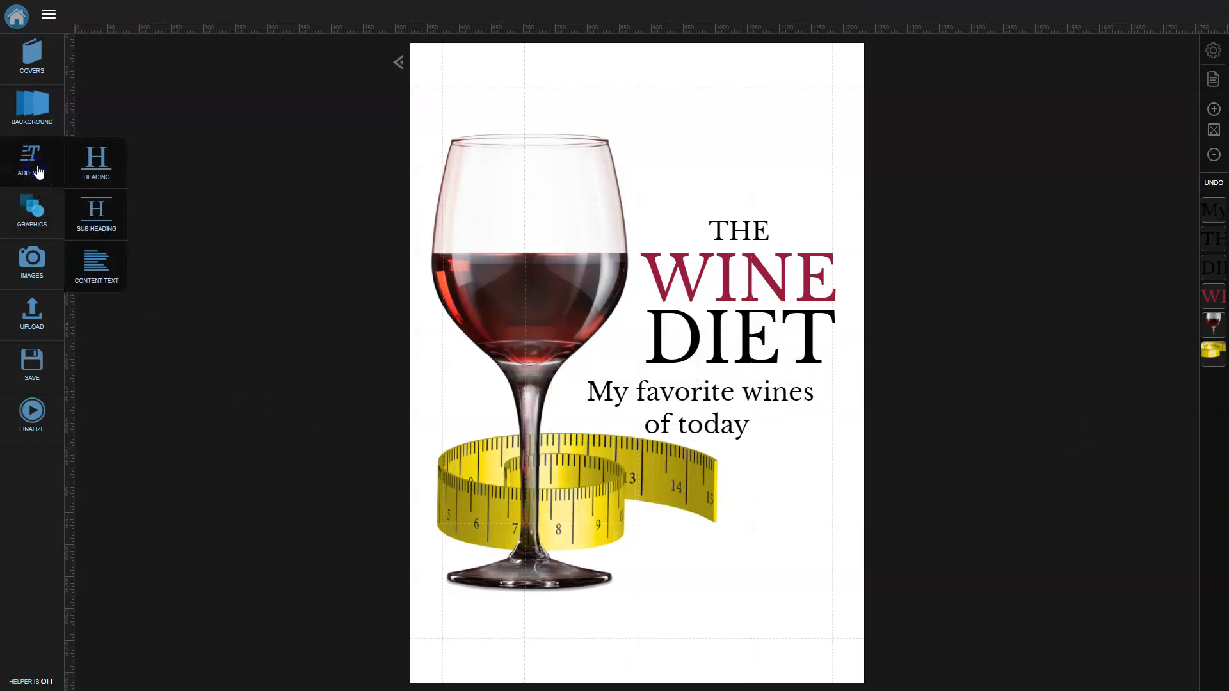
click(94, 172)
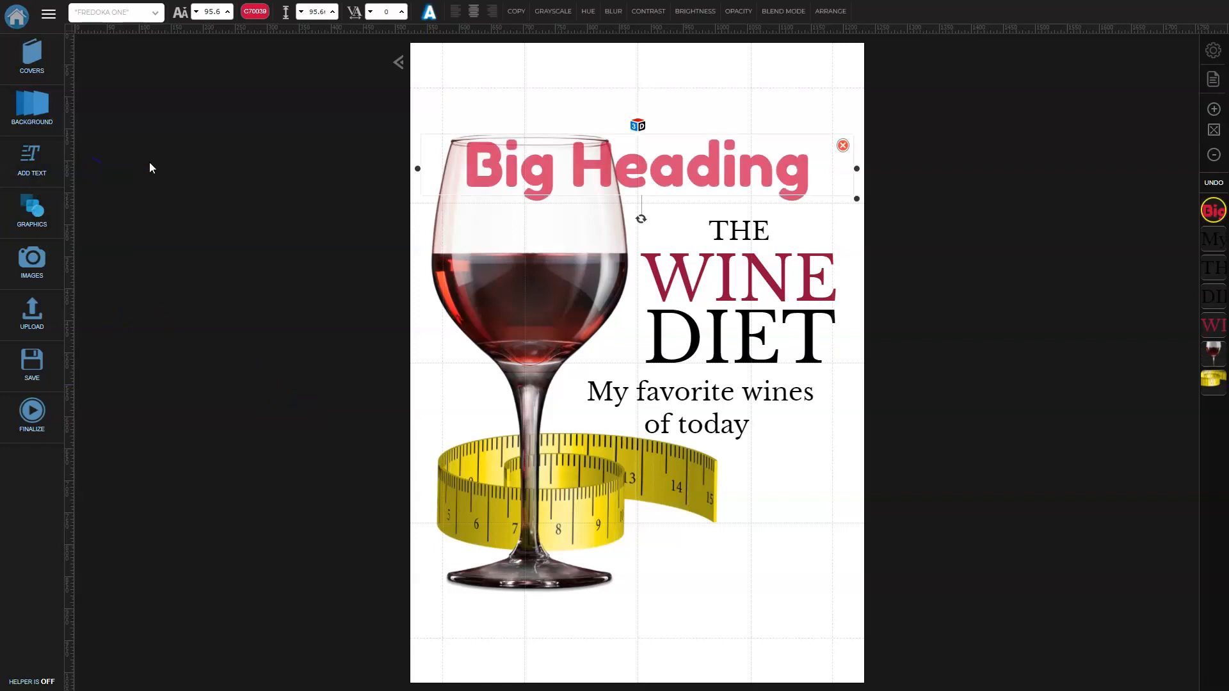
click(639, 166)
double_click(639, 165)
click(638, 165)
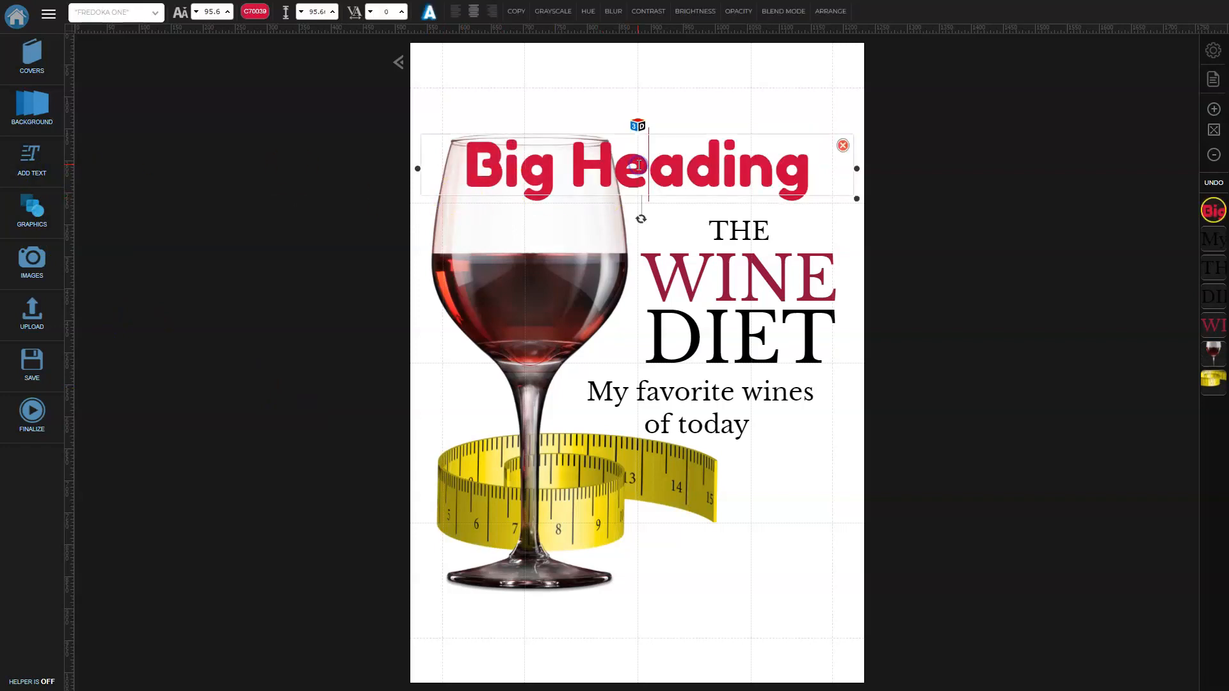
key(BackSpace)
key(BackSpace)
key(BackSpace)
key(BackSpace)
key(BackSpace)
key(BackSpace)
key(BackSpace)
key(BackSpace)
key(BackSpace)
key(BackSpace)
key(BackSpace)
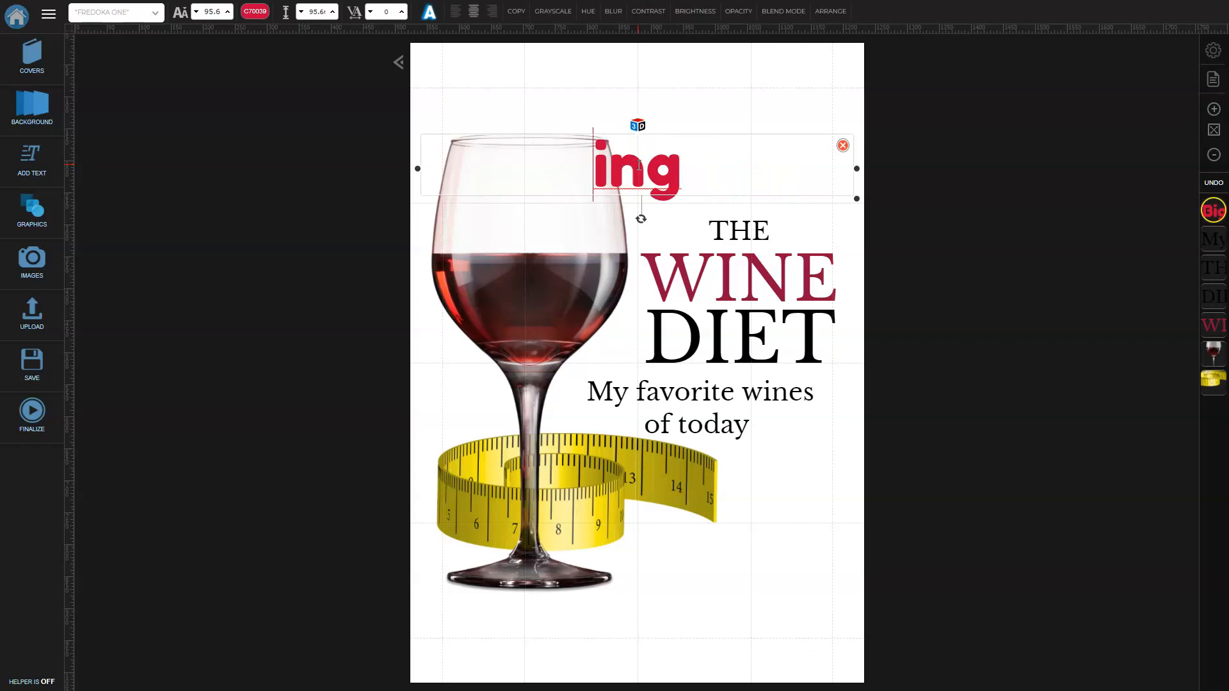
text(Olaf)
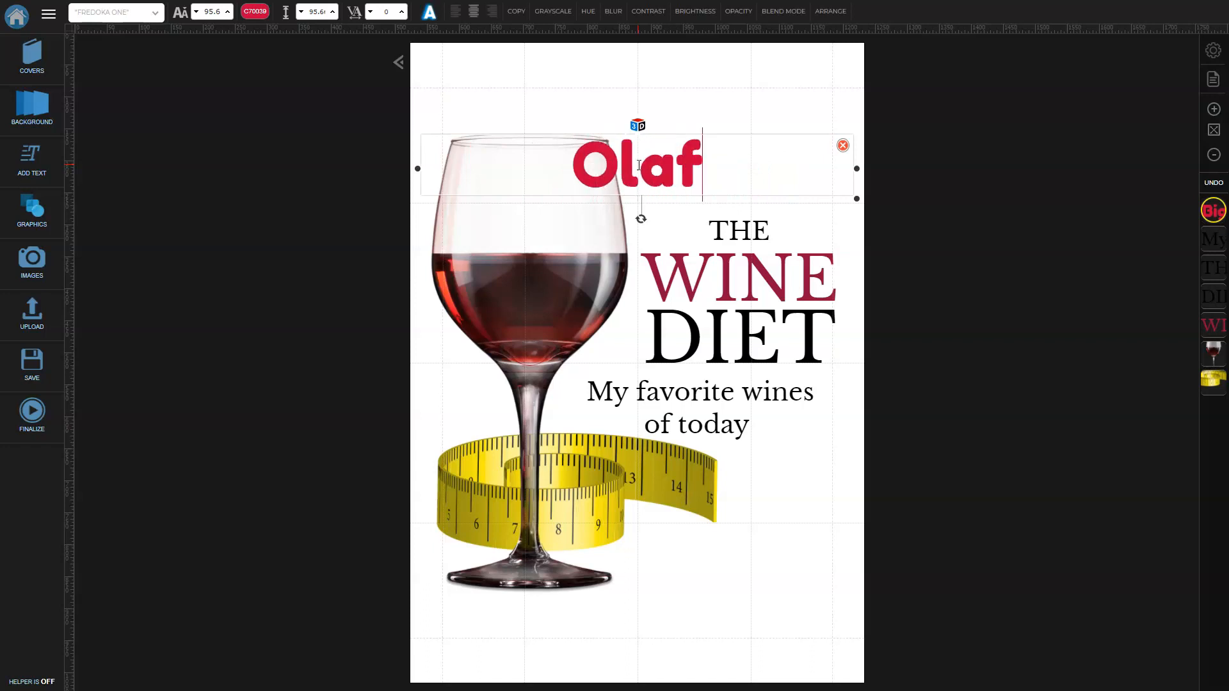
text('s Choice)
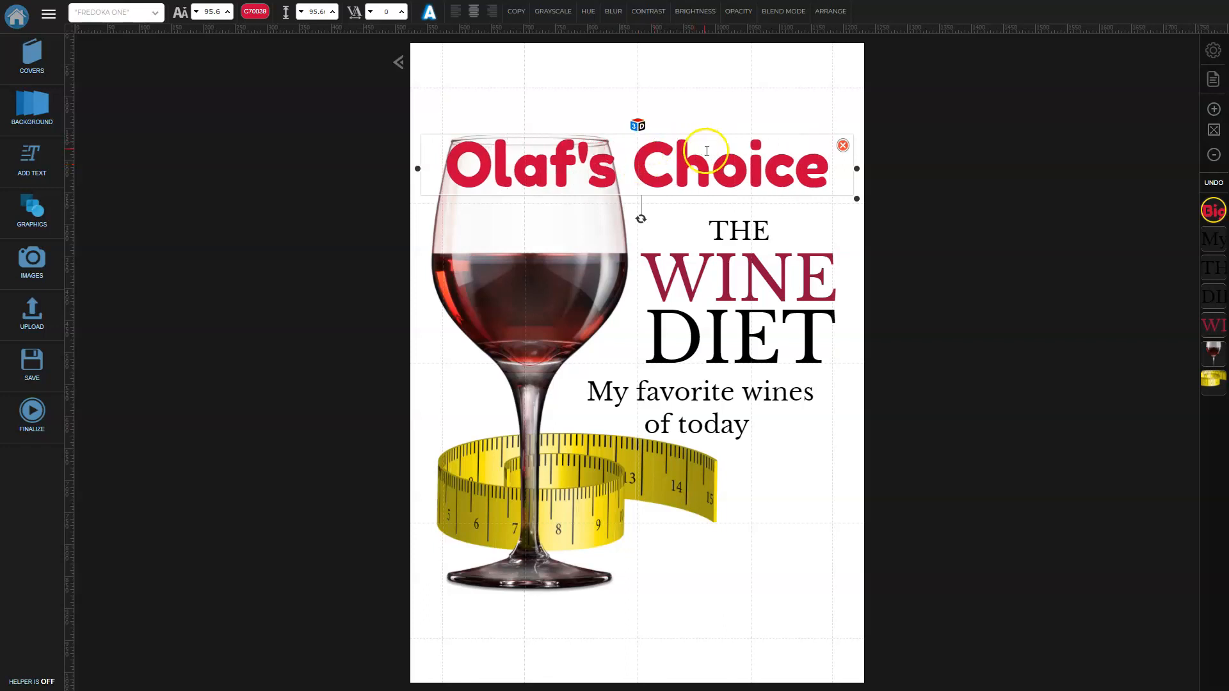
drag(712, 155, 716, 81)
click(1007, 295)
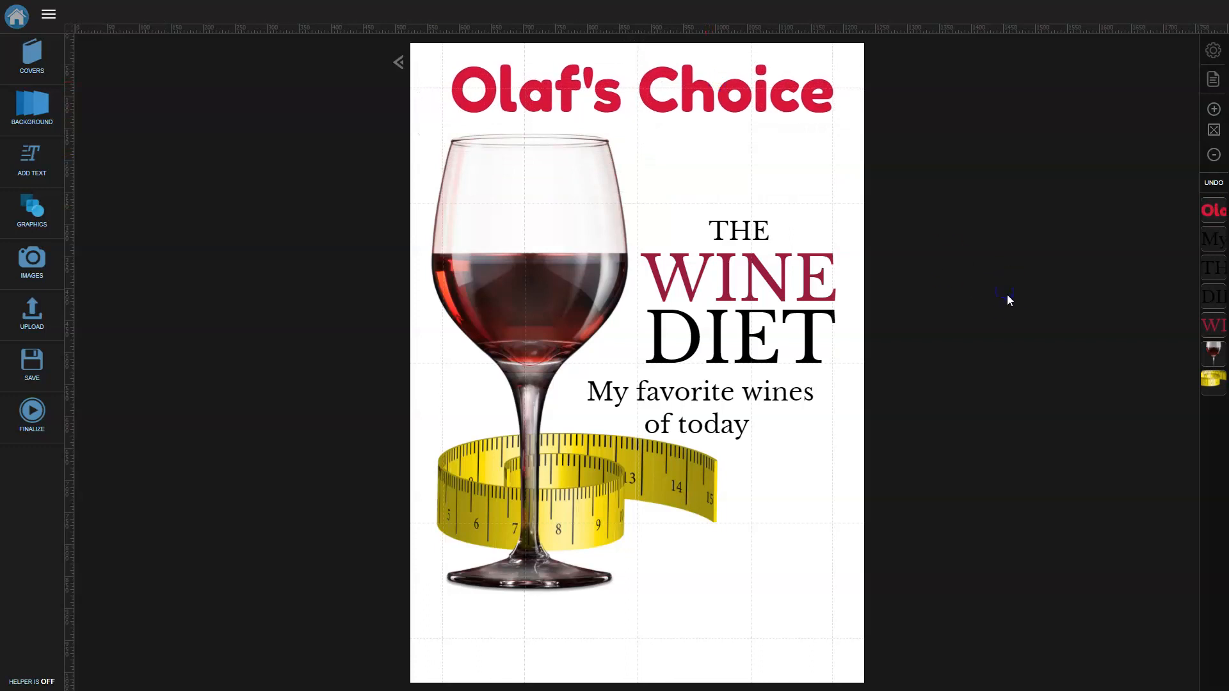
Place a green rectangle from the Shapes library and stretch it into a full-width bottom strip.
click(704, 503)
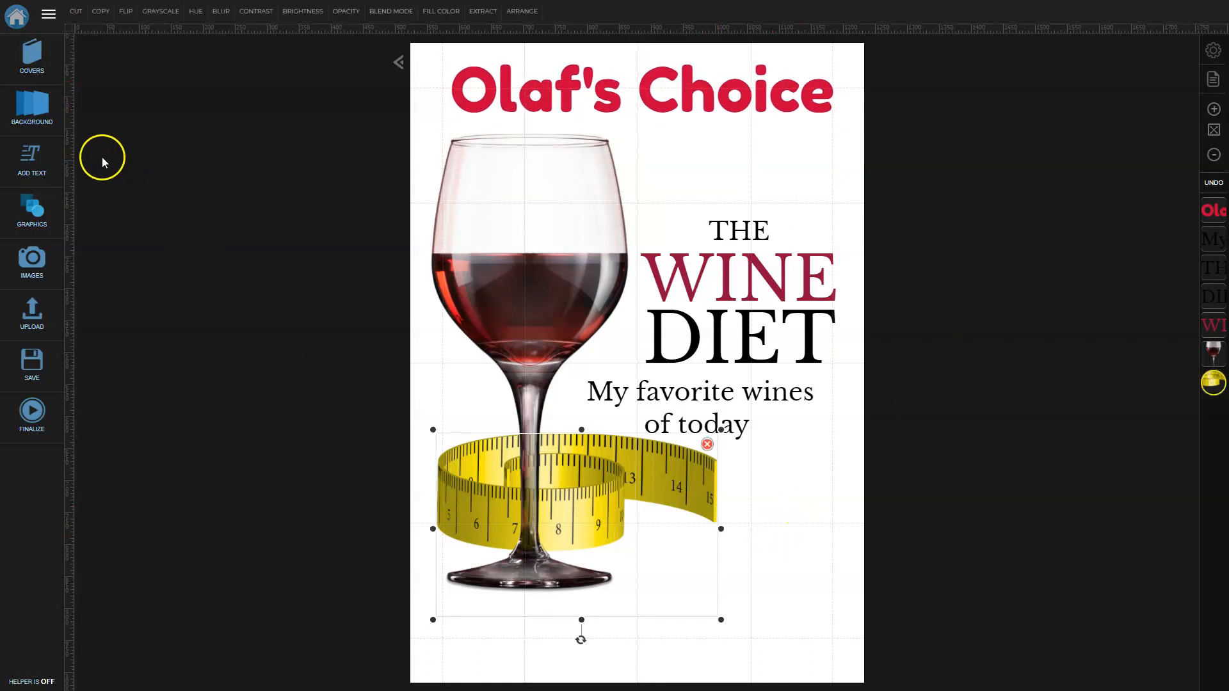
click(35, 210)
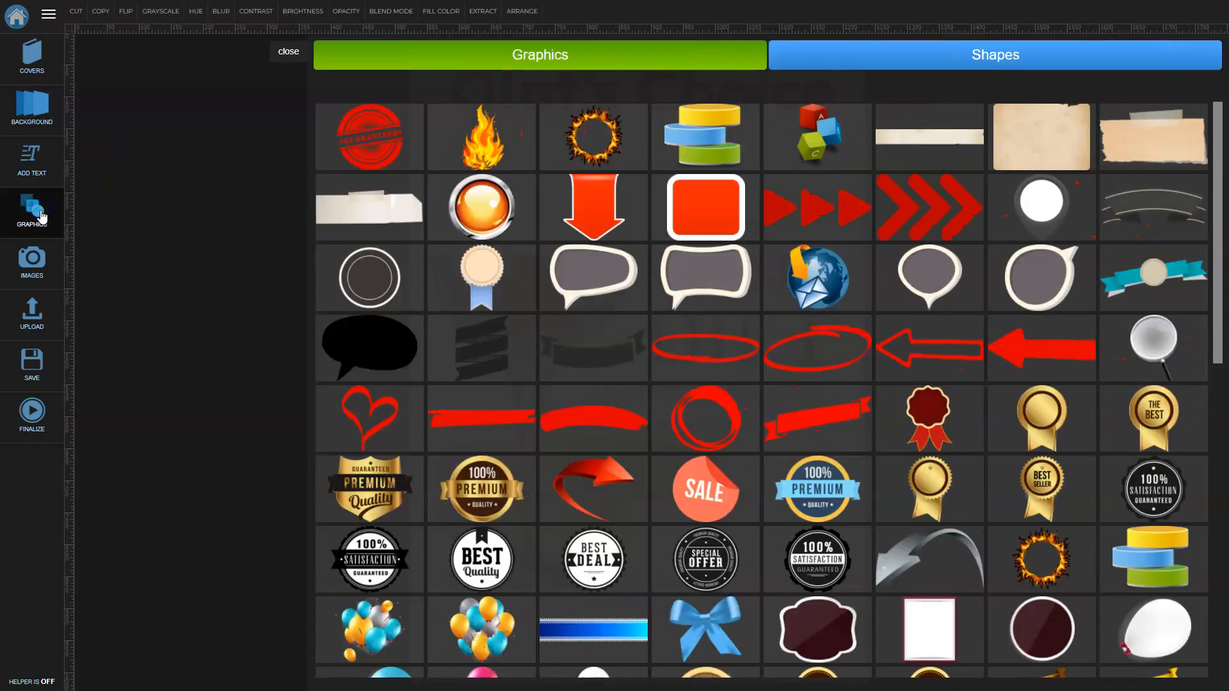
click(929, 55)
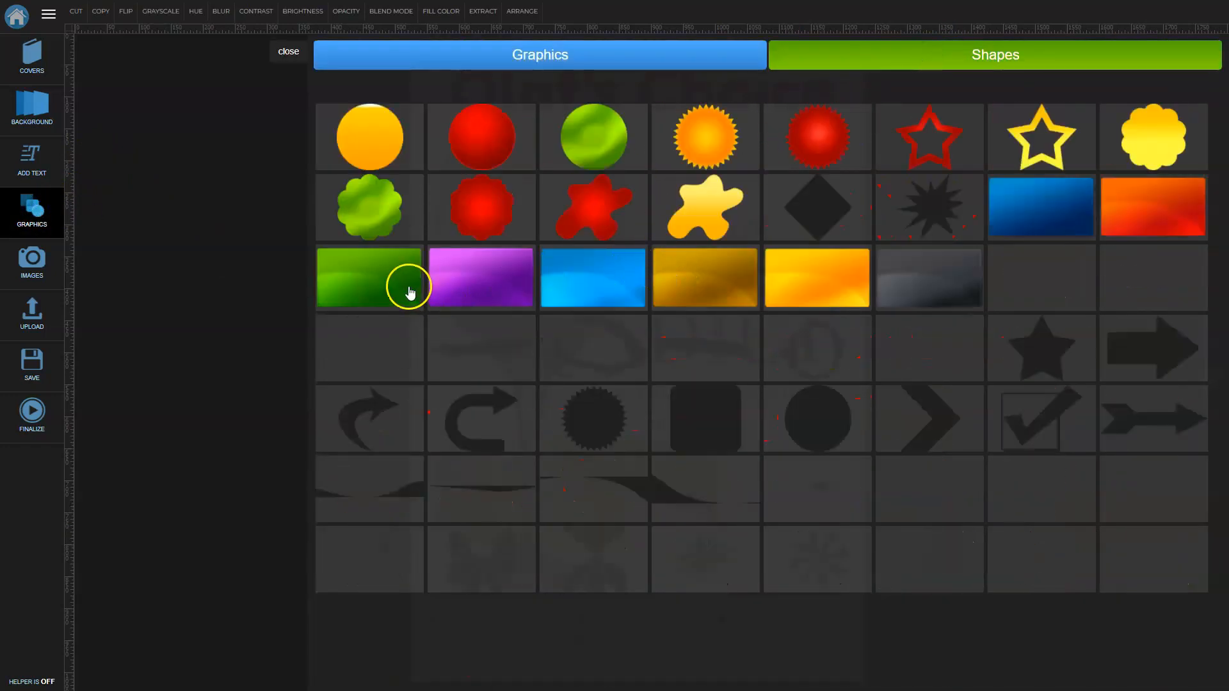
click(410, 293)
drag(619, 329, 597, 538)
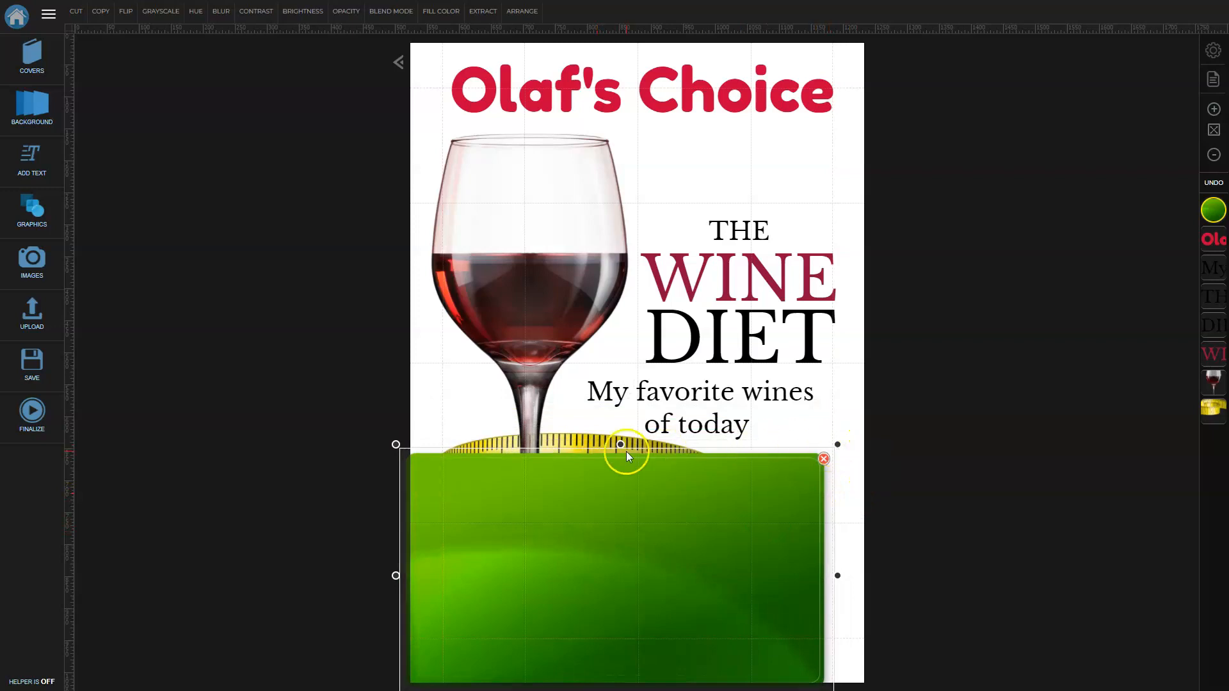
drag(621, 442, 631, 614)
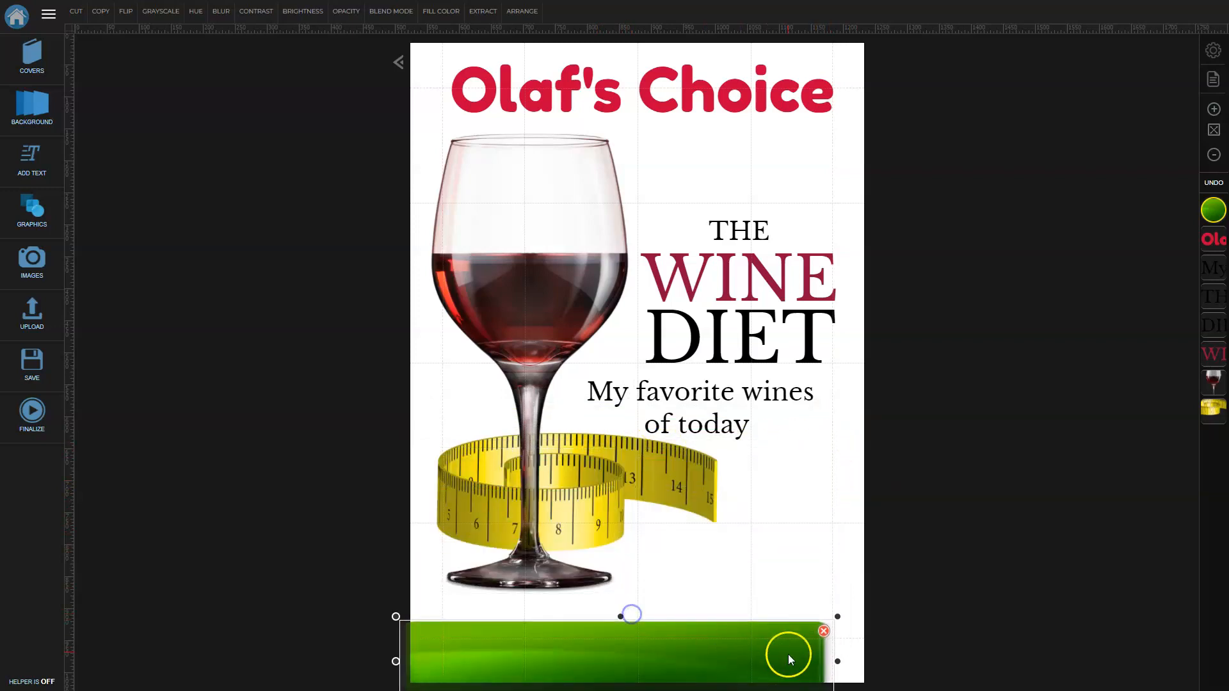
drag(837, 661, 876, 660)
click(994, 623)
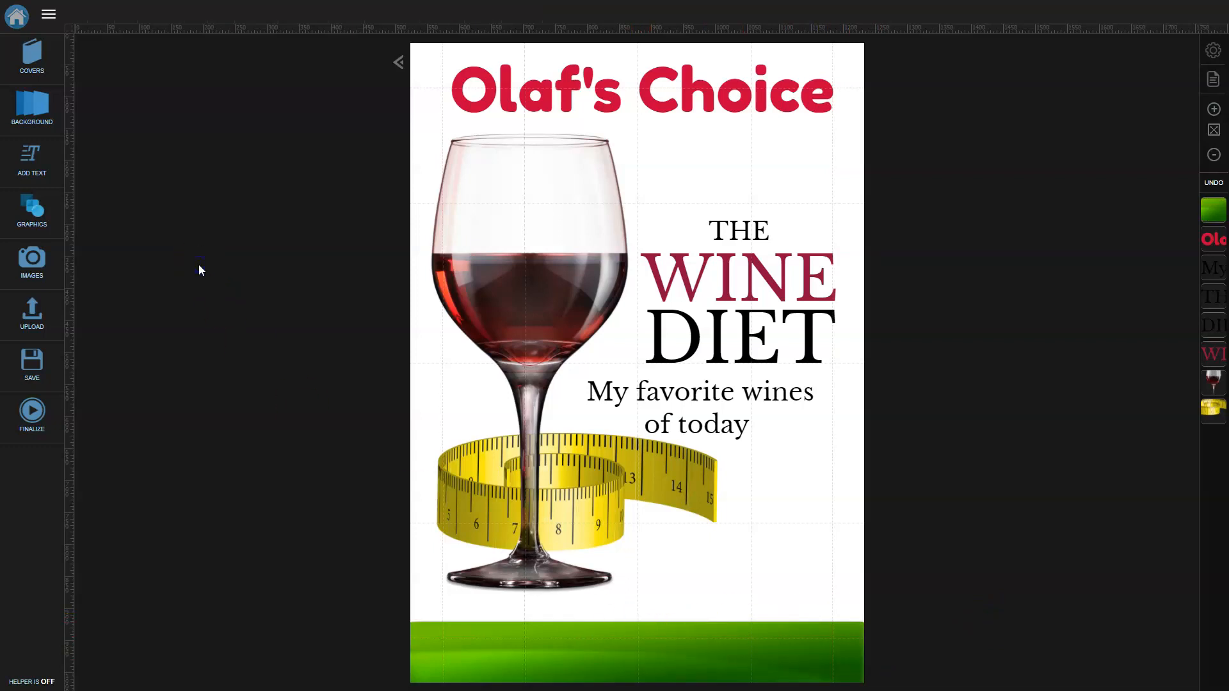
Choose the HARDCOVER JACKET mockup from the Covers gallery.
click(27, 58)
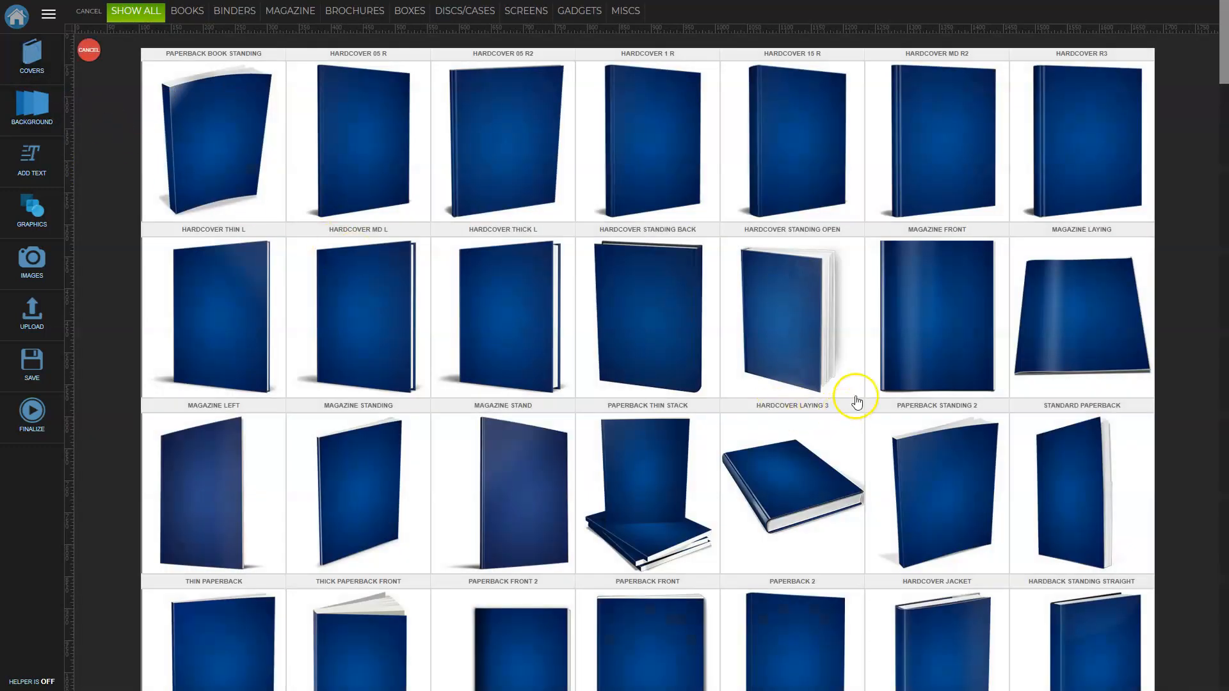
scroll(856, 364, down, 3)
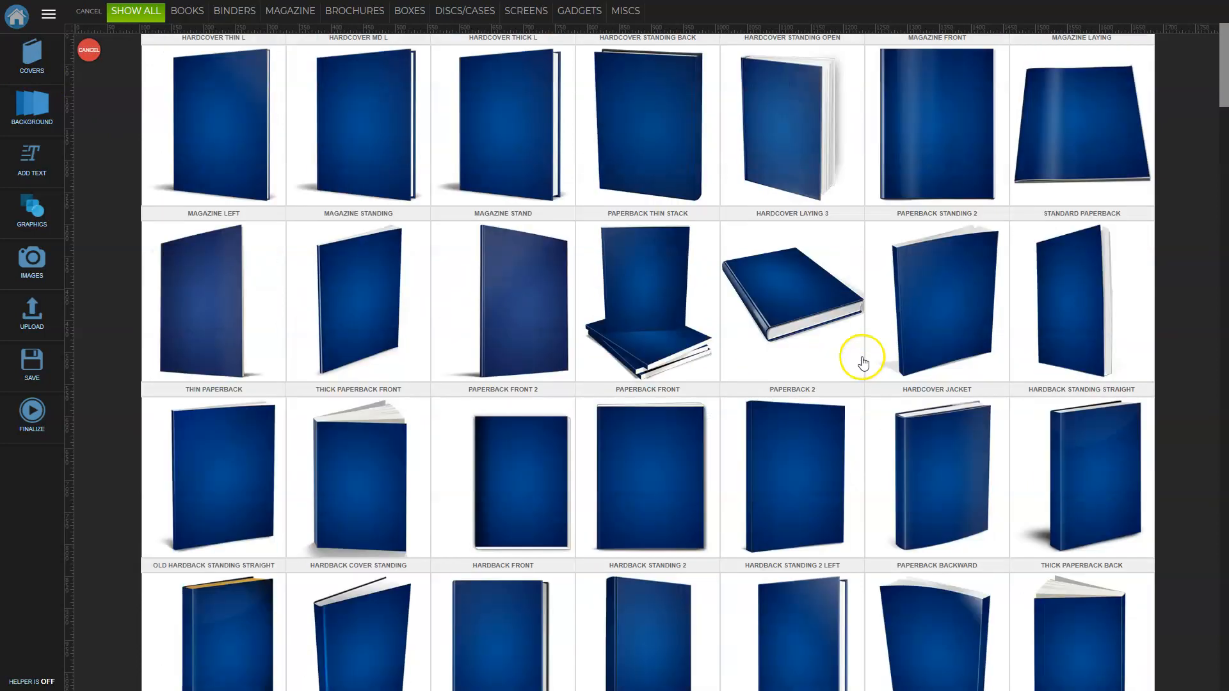
click(952, 496)
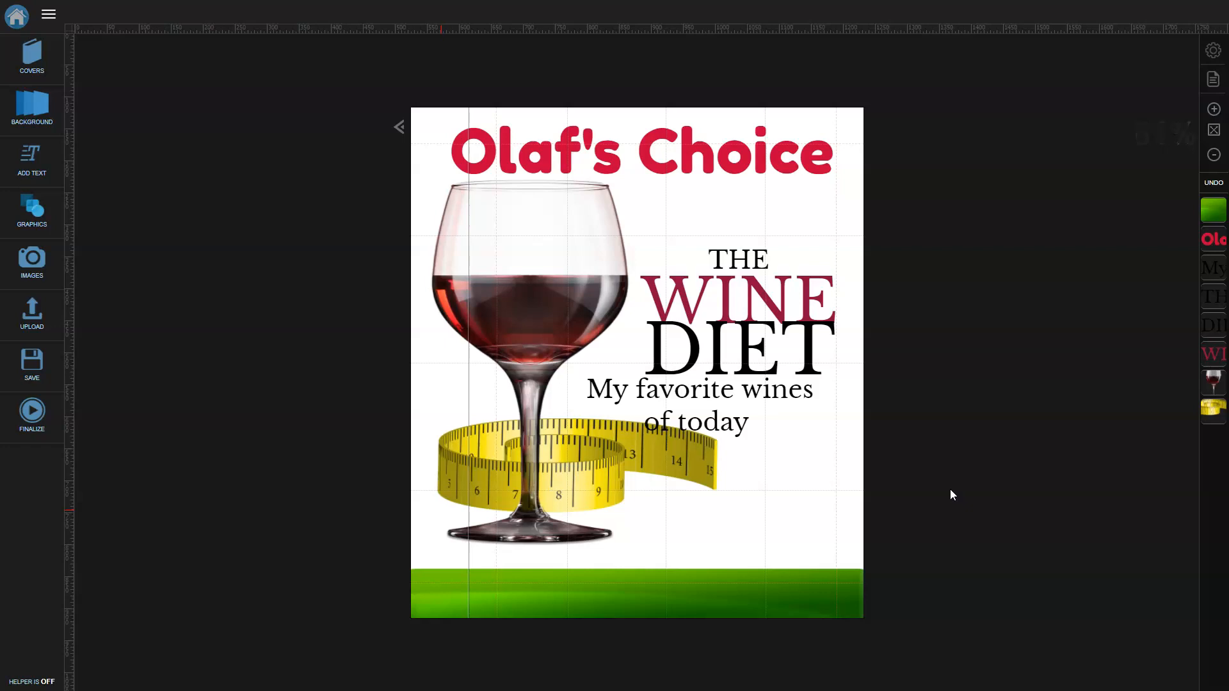
scroll(604, 408, up, 2)
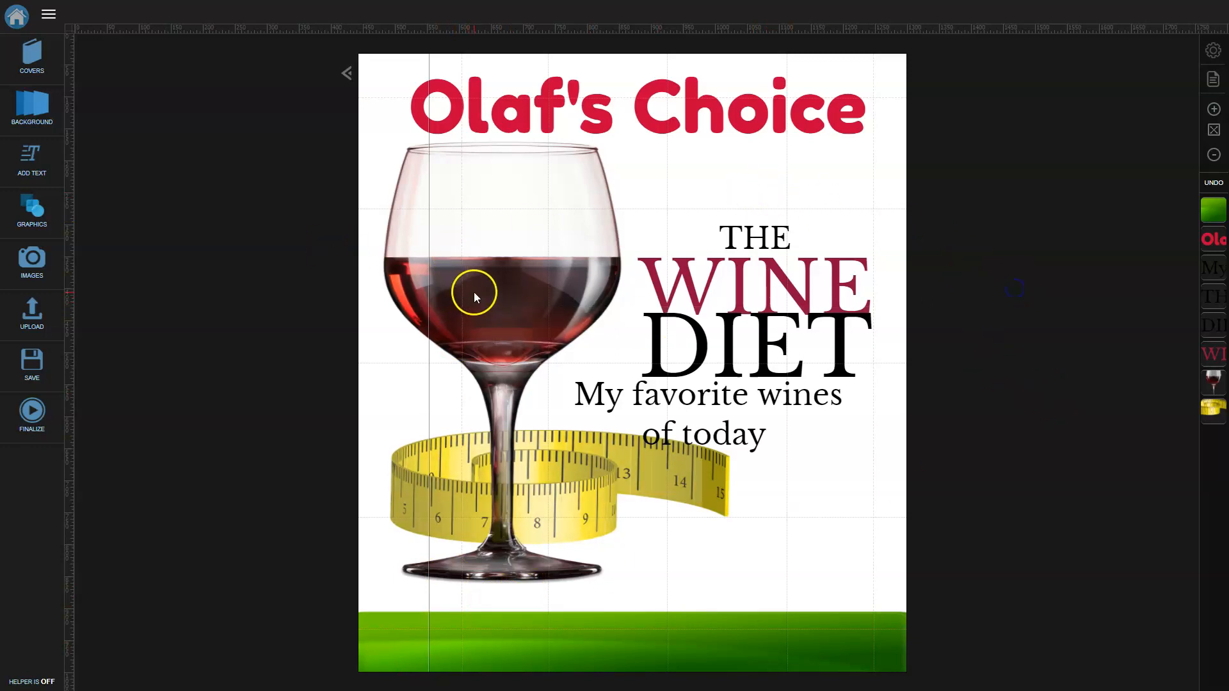
Shift the WINE and DIET title words and the wine glass to the right.
drag(474, 297, 707, 297)
drag(546, 278, 565, 282)
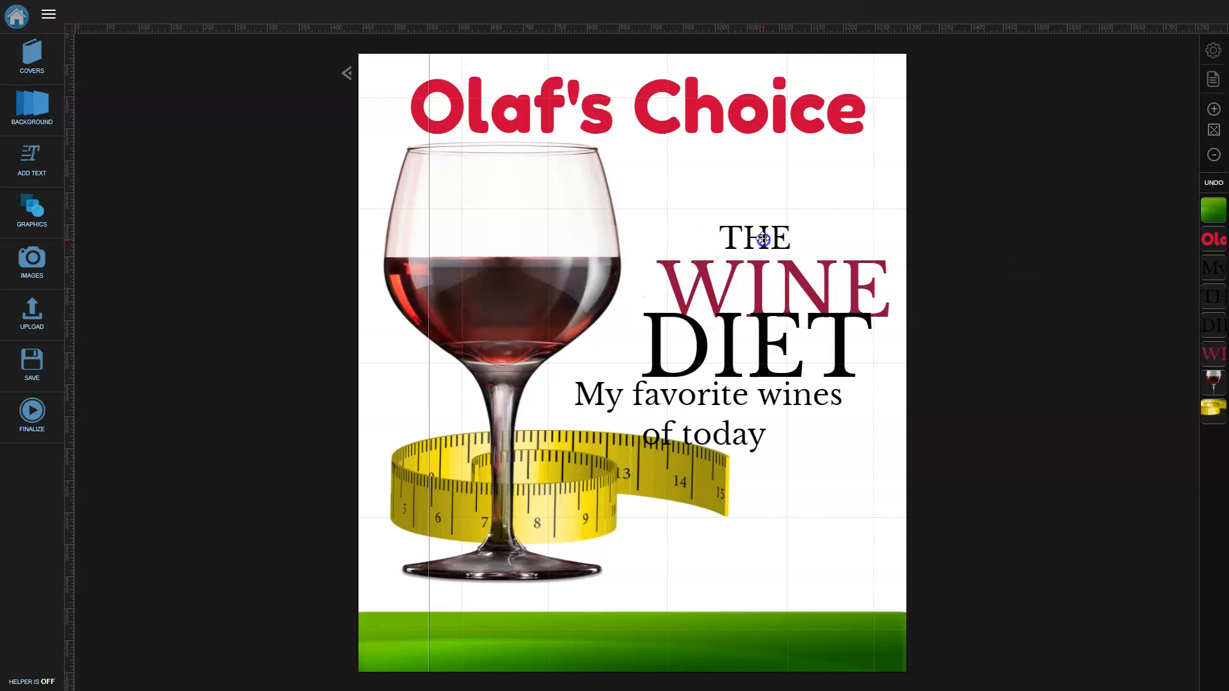
click(746, 236)
drag(747, 353, 777, 358)
drag(510, 226, 582, 213)
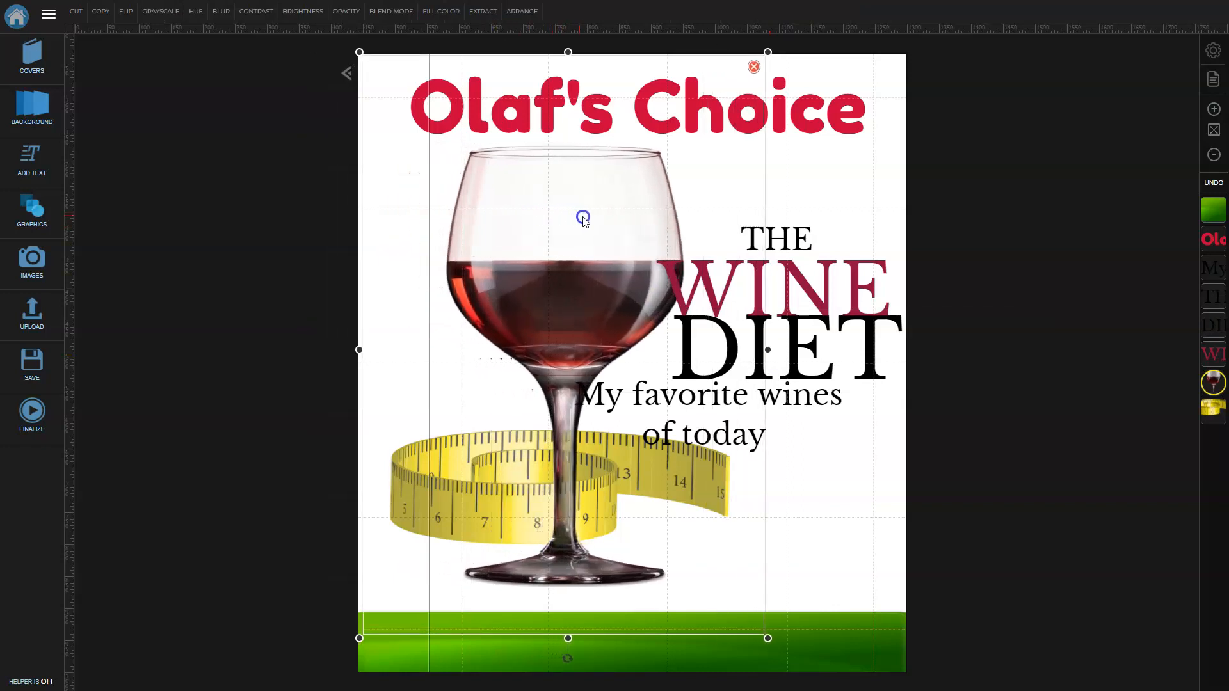
click(820, 346)
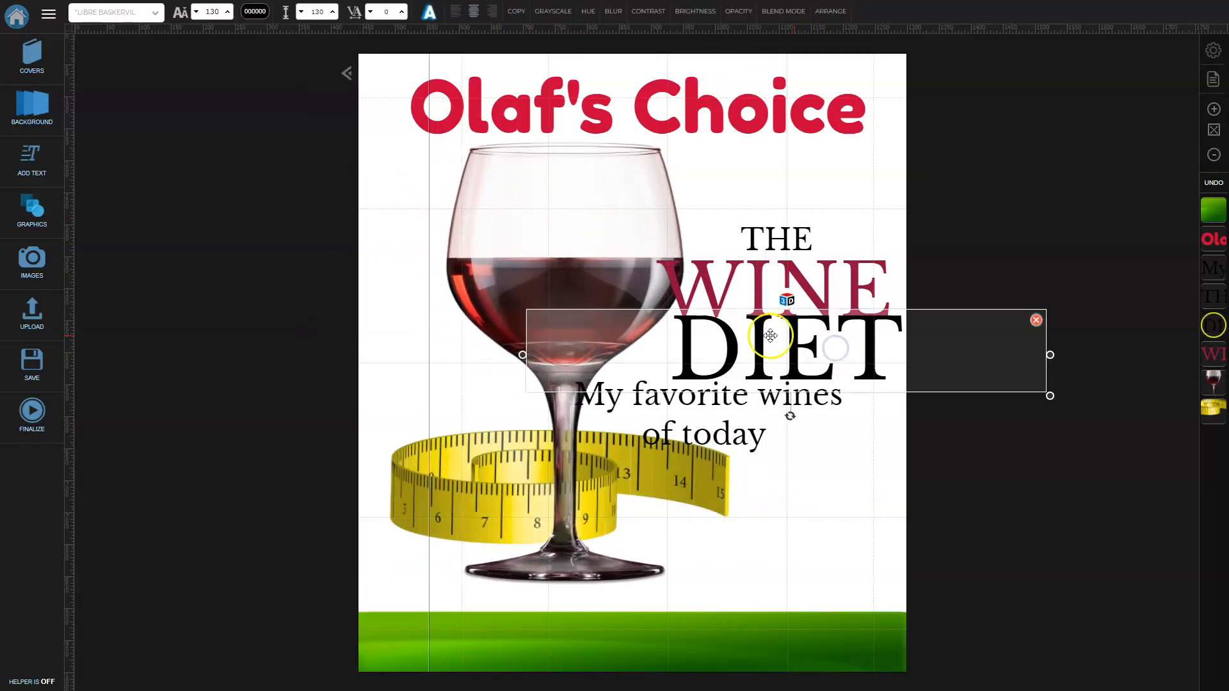
click(584, 233)
Shrink and lower the wine glass, then move the subtitle beneath DIET.
click(693, 536)
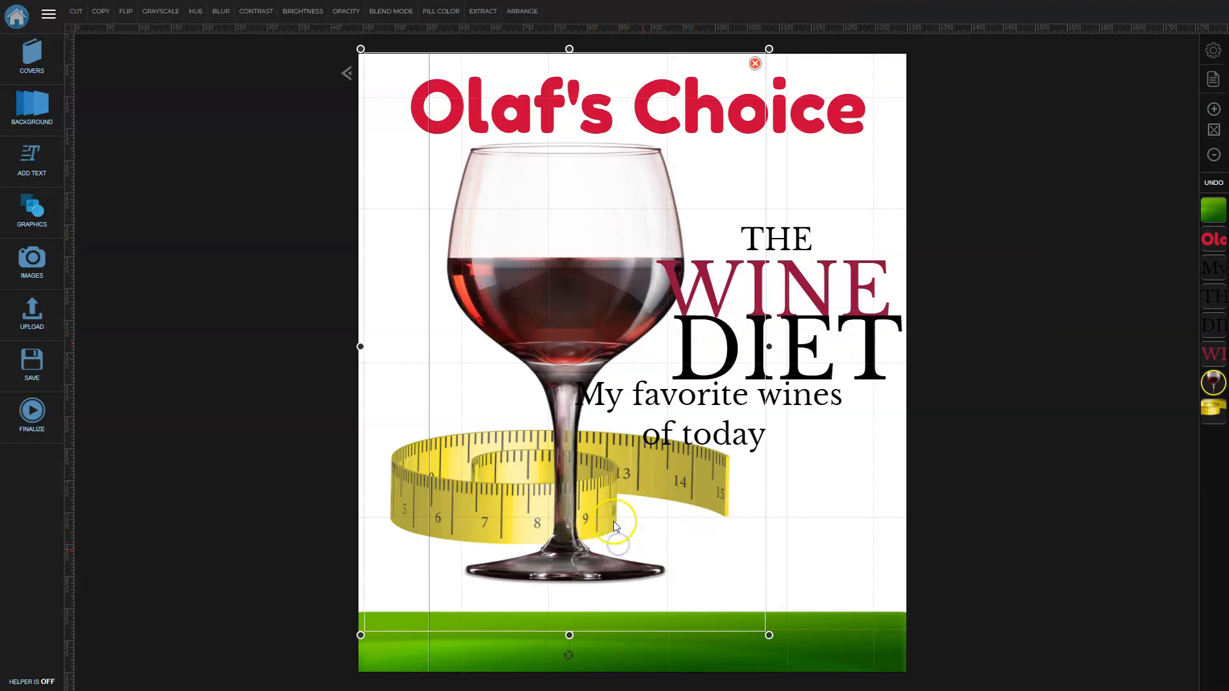
drag(768, 634, 682, 573)
drag(494, 222, 501, 256)
click(996, 330)
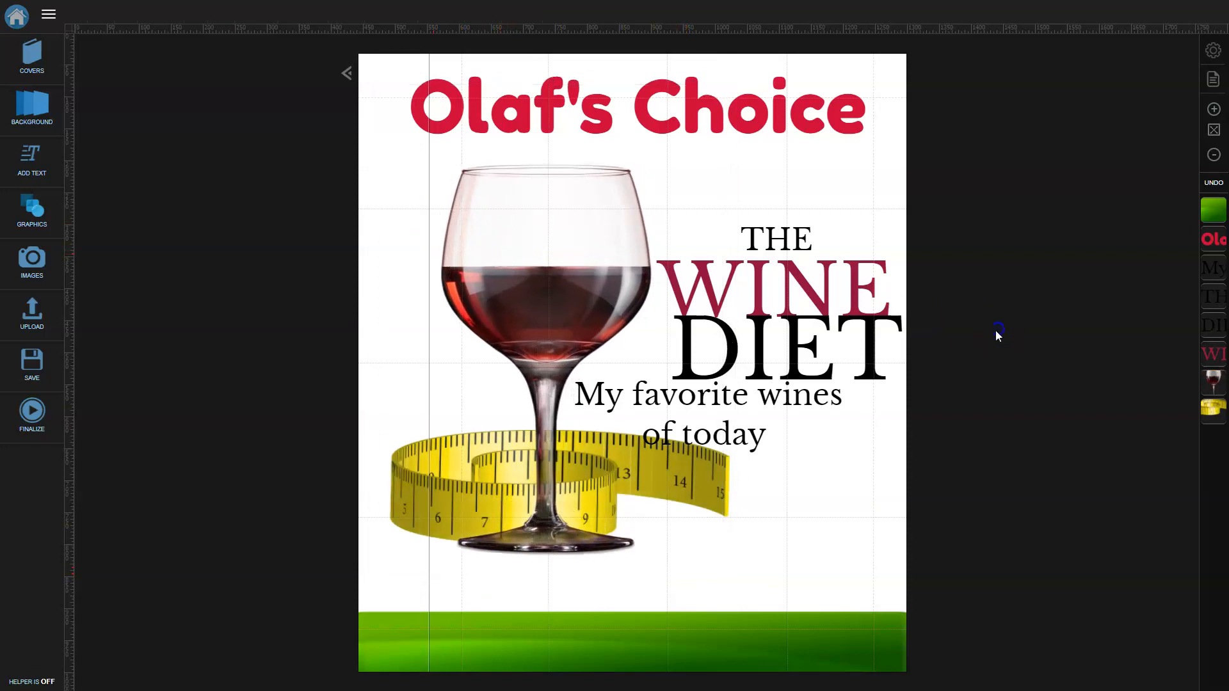
click(761, 411)
drag(754, 406, 788, 420)
Reword the subtitle's ending from 'make you slim' to 'make lose weight'.
click(760, 450)
click(823, 458)
key(BackSpace)
key(BackSpace)
key(BackSpace)
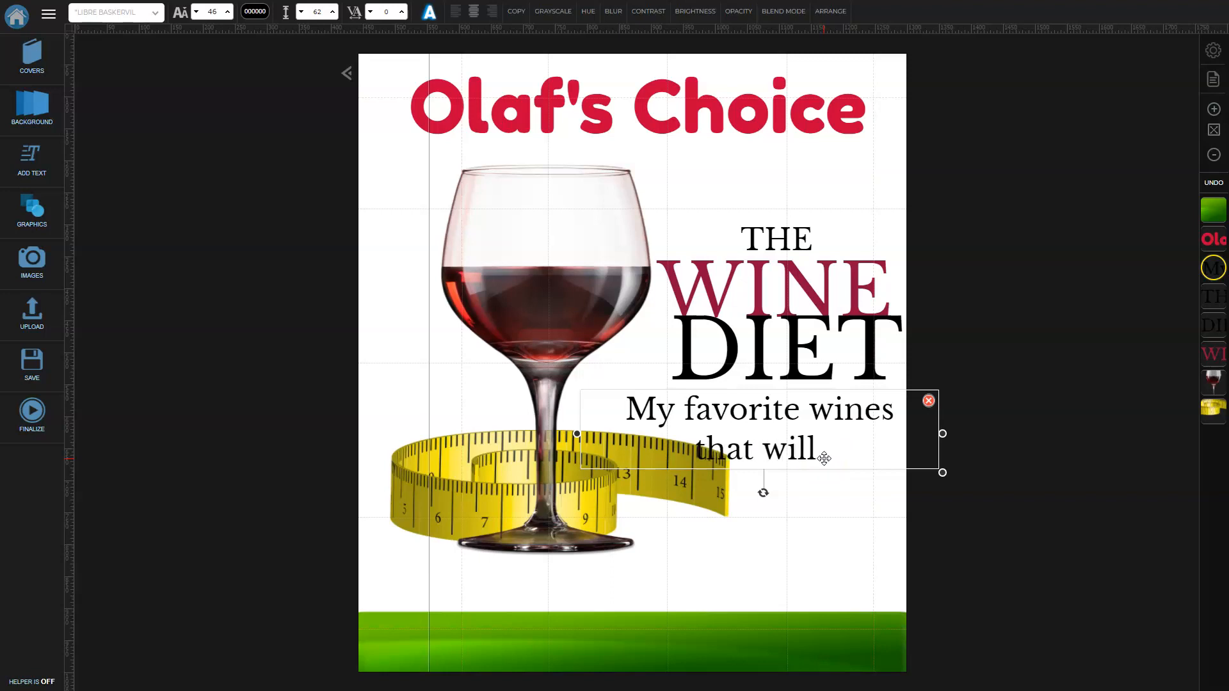
text(make y)
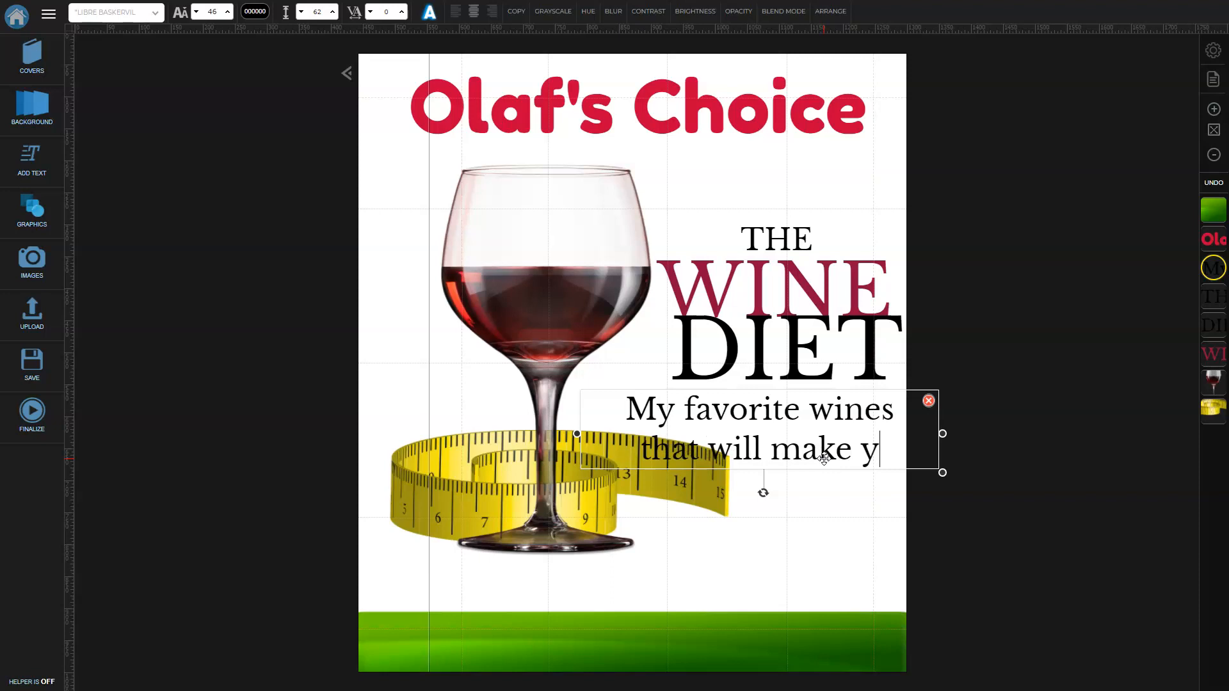
text(ou sli)
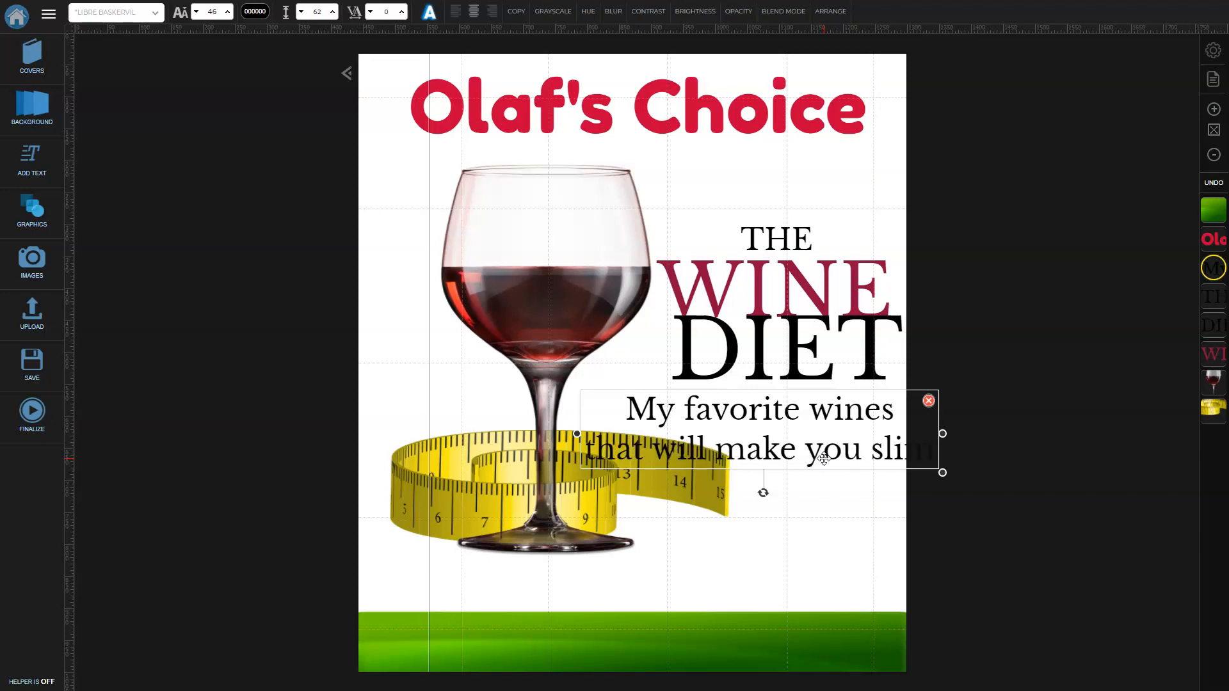
text(m)
key(ctrl+shift+Left)
key(ctrl+shift+Left)
key(BackSpace)
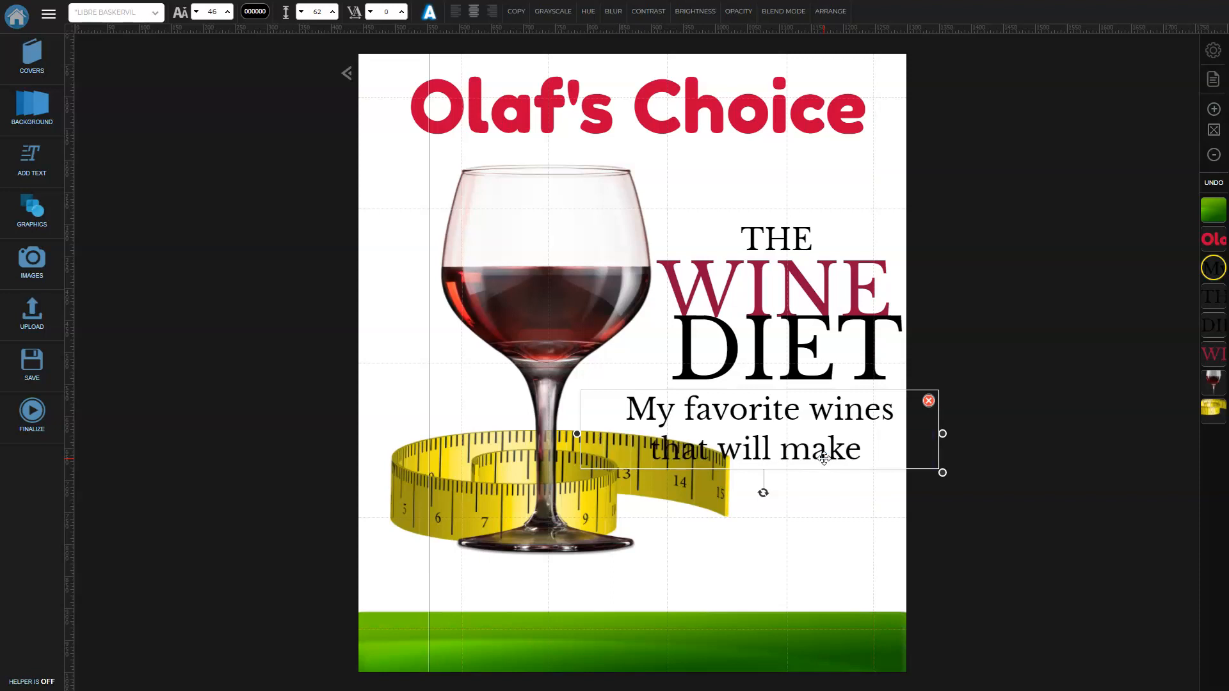
text(lose weight)
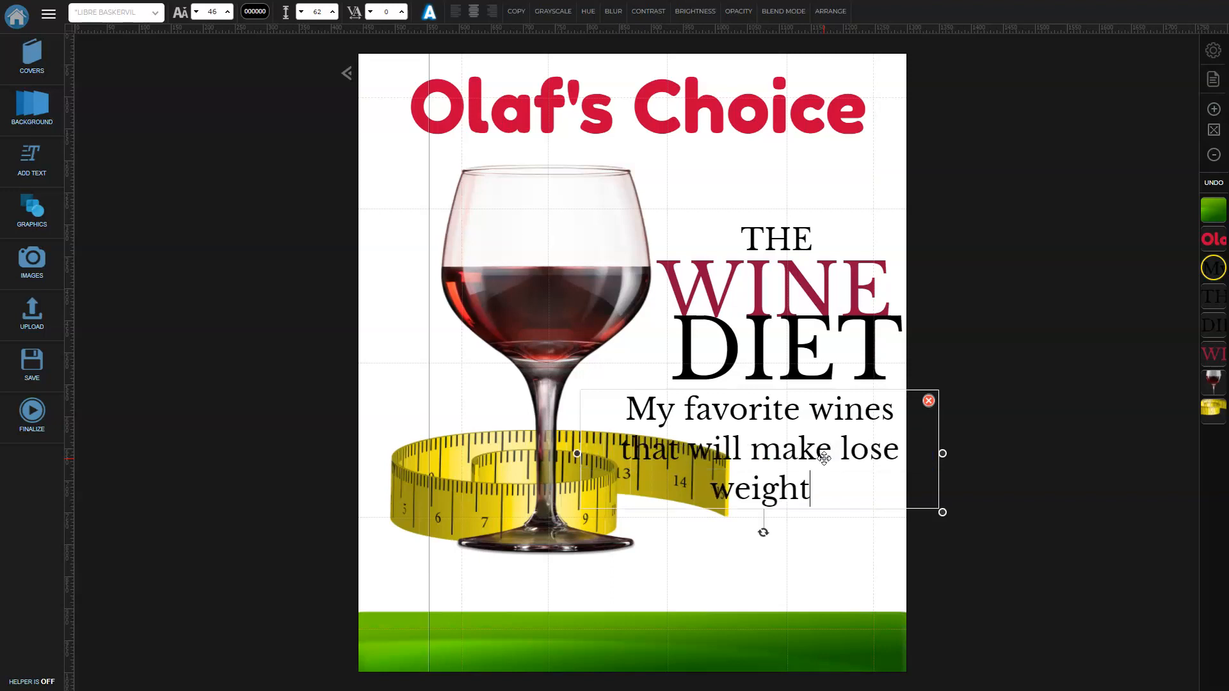
Narrow the subtitle box from both sides and reduce its font size to 40.
drag(577, 452, 620, 467)
drag(943, 454, 902, 457)
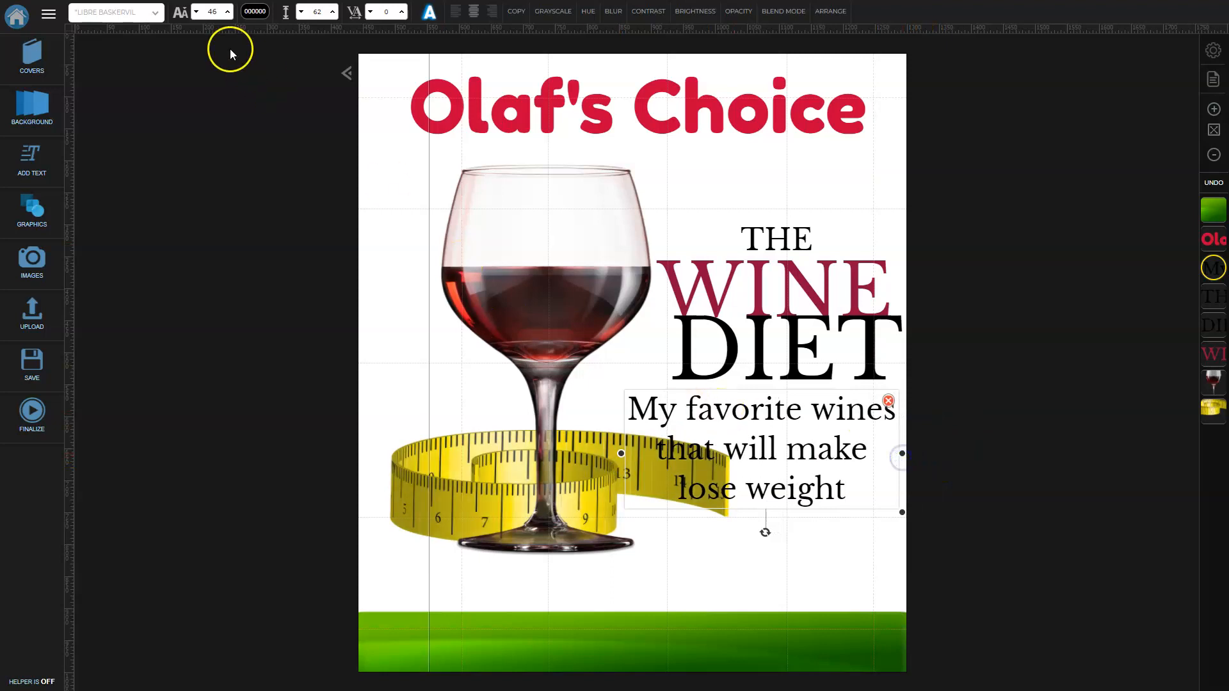
click(196, 12)
click(1015, 319)
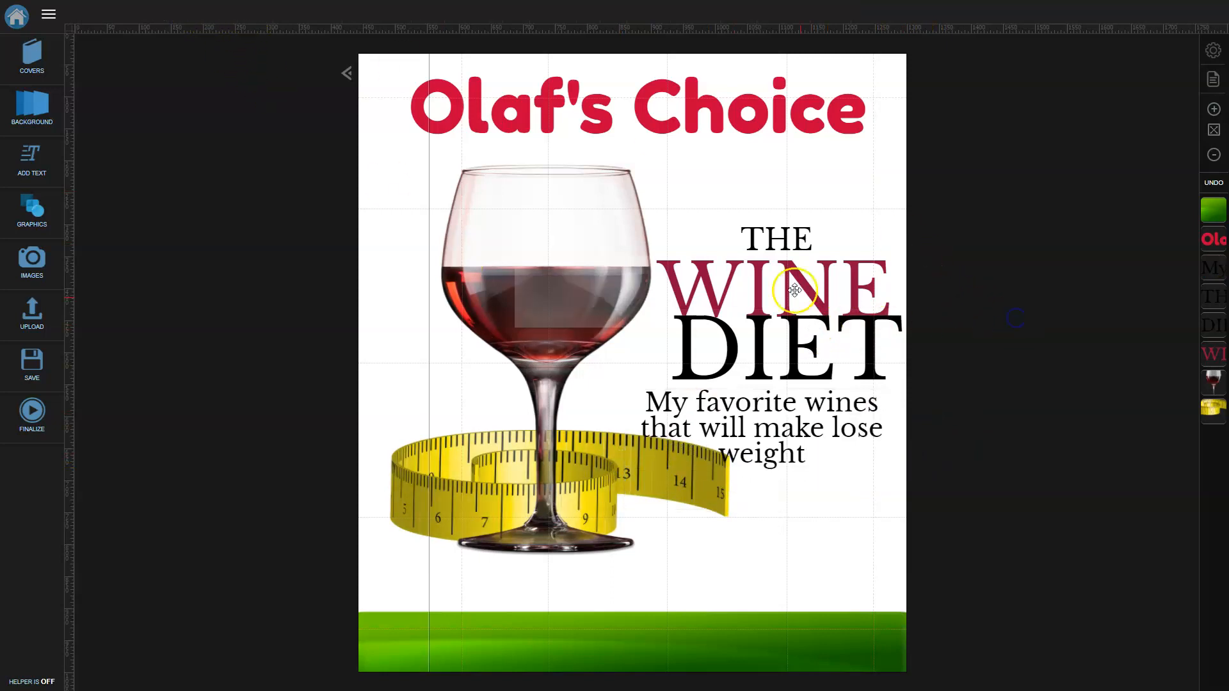
Move THE, WINE, DIET and the subtitle closer together and widen the subtitle box.
drag(780, 238, 778, 208)
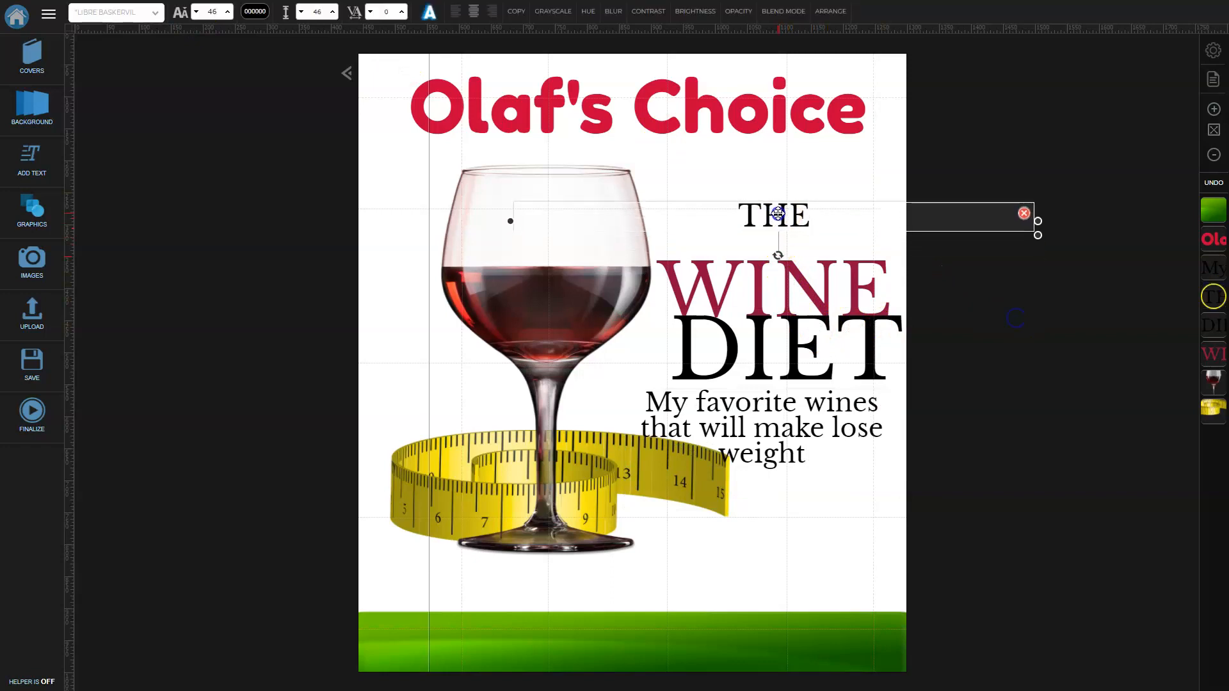
drag(801, 271, 794, 246)
drag(800, 336, 798, 314)
drag(800, 405, 797, 388)
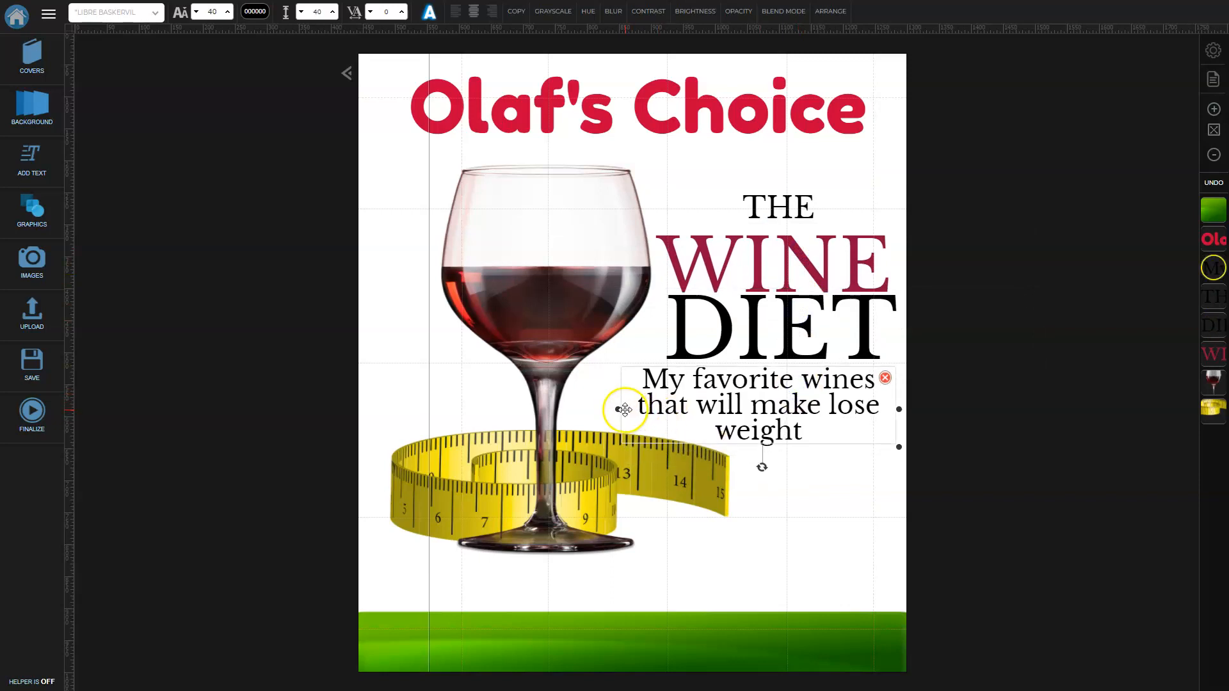
drag(624, 410, 554, 415)
Insert 'you' before 'lose weight' on a new line and centre the subtitle under DIET.
click(753, 410)
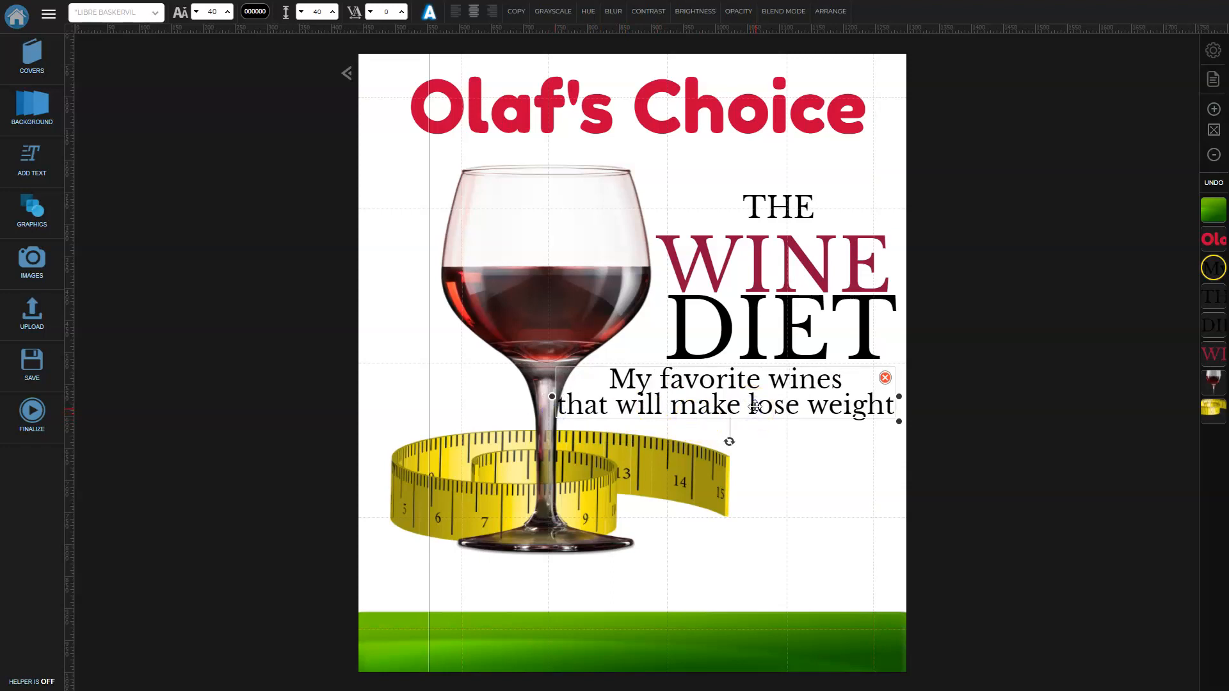
click(786, 354)
text(you)
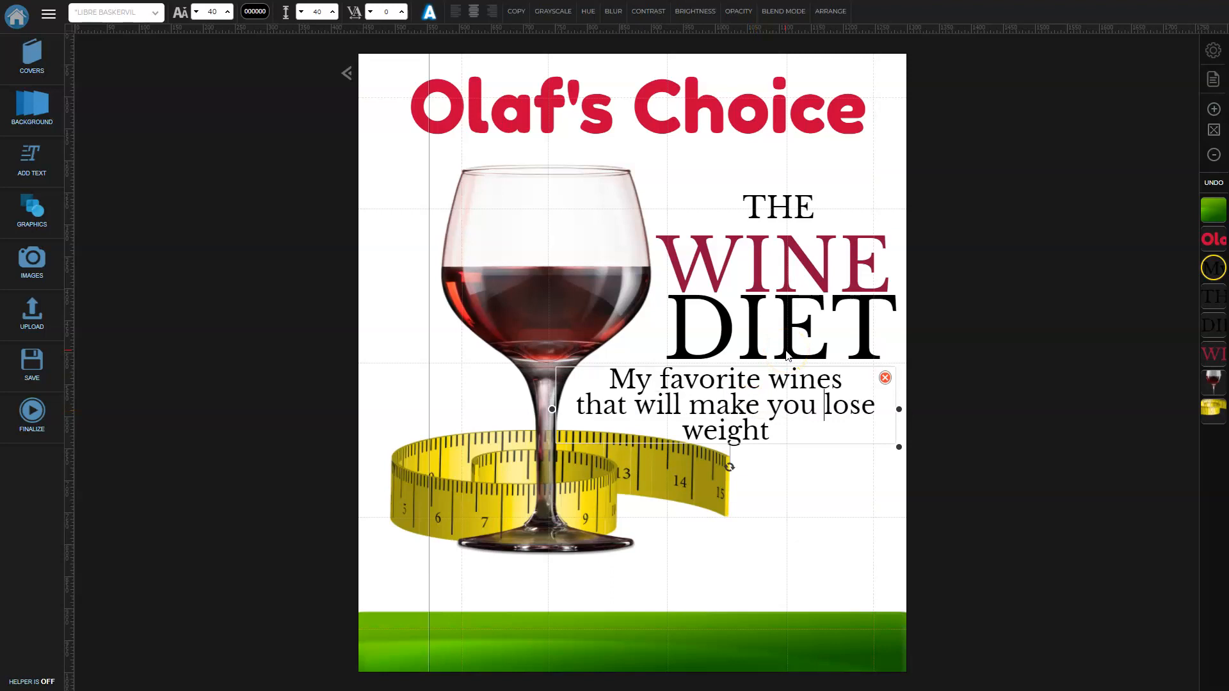
key(Return)
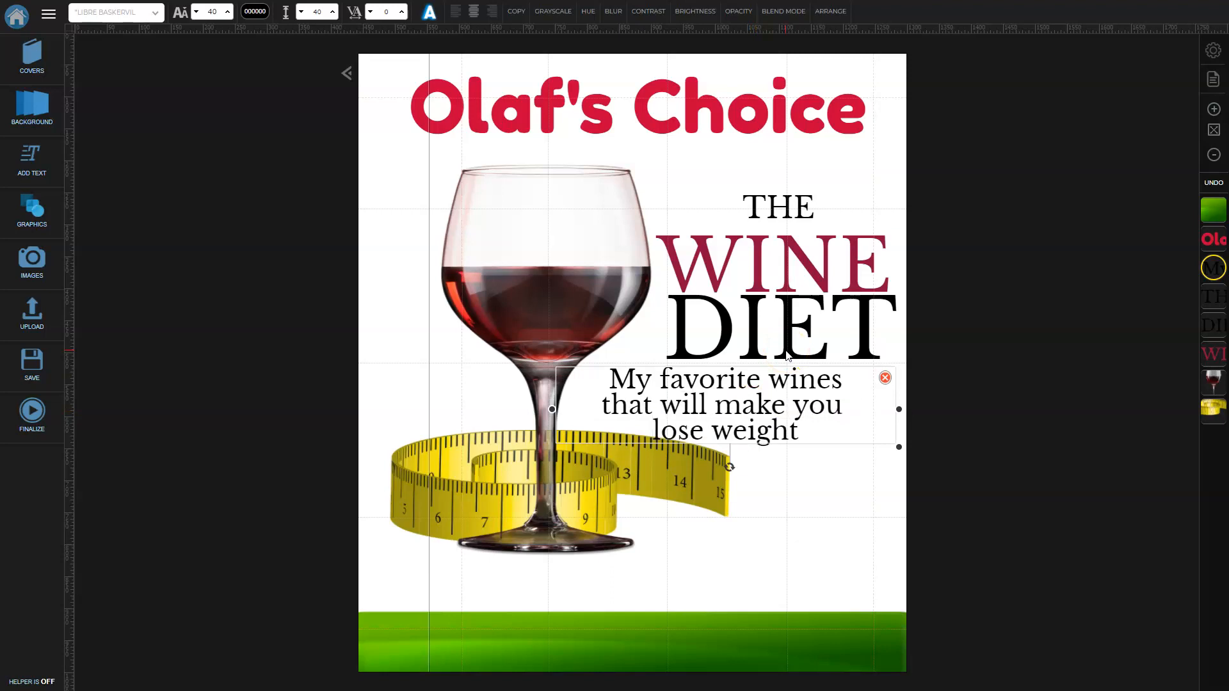
drag(650, 411, 695, 411)
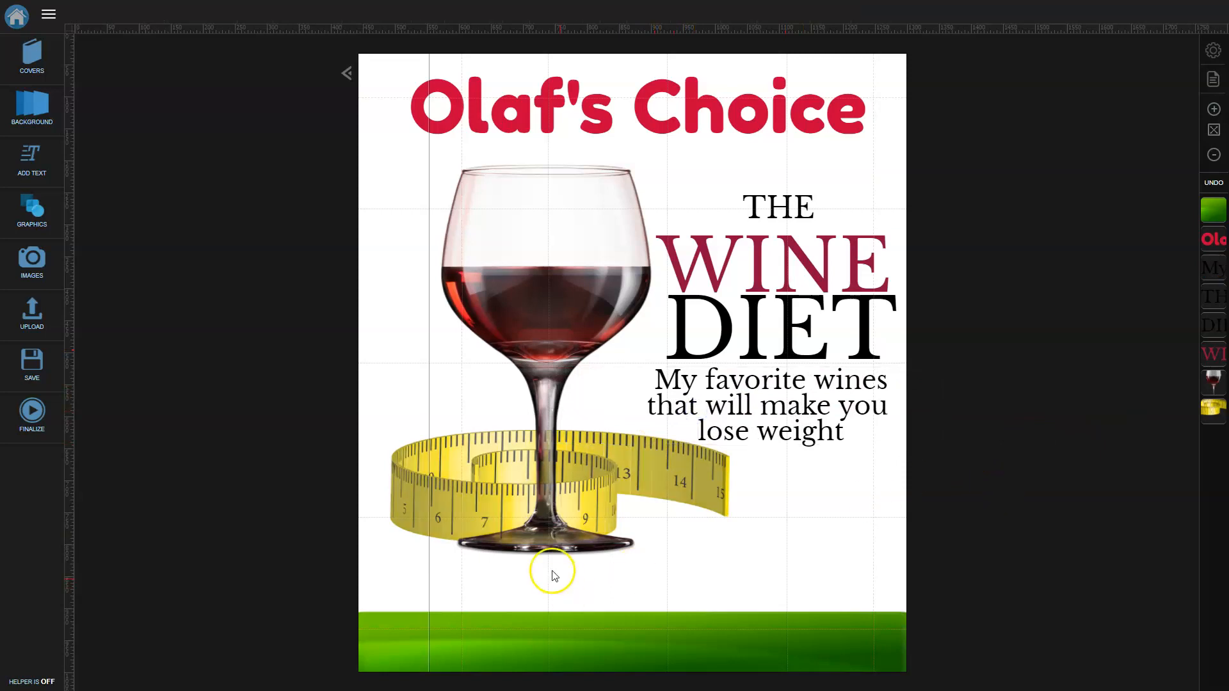
Fill the green bottom strip with dark blue 035696.
click(511, 651)
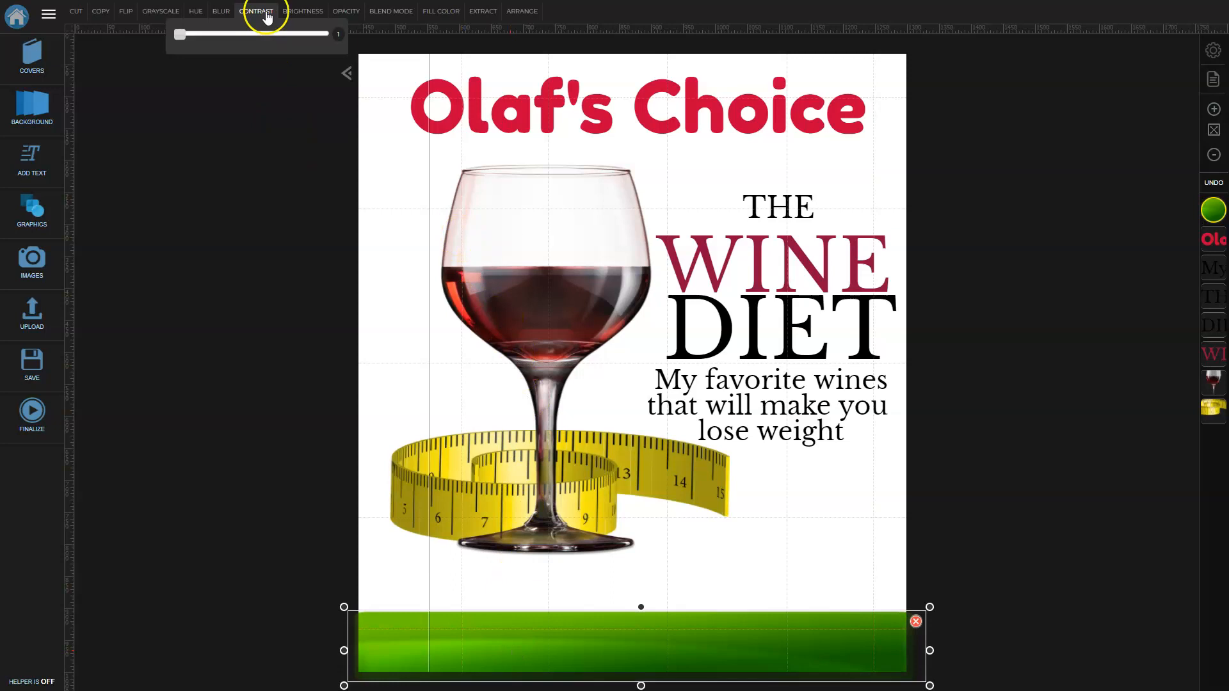
mouse_move(337, 14)
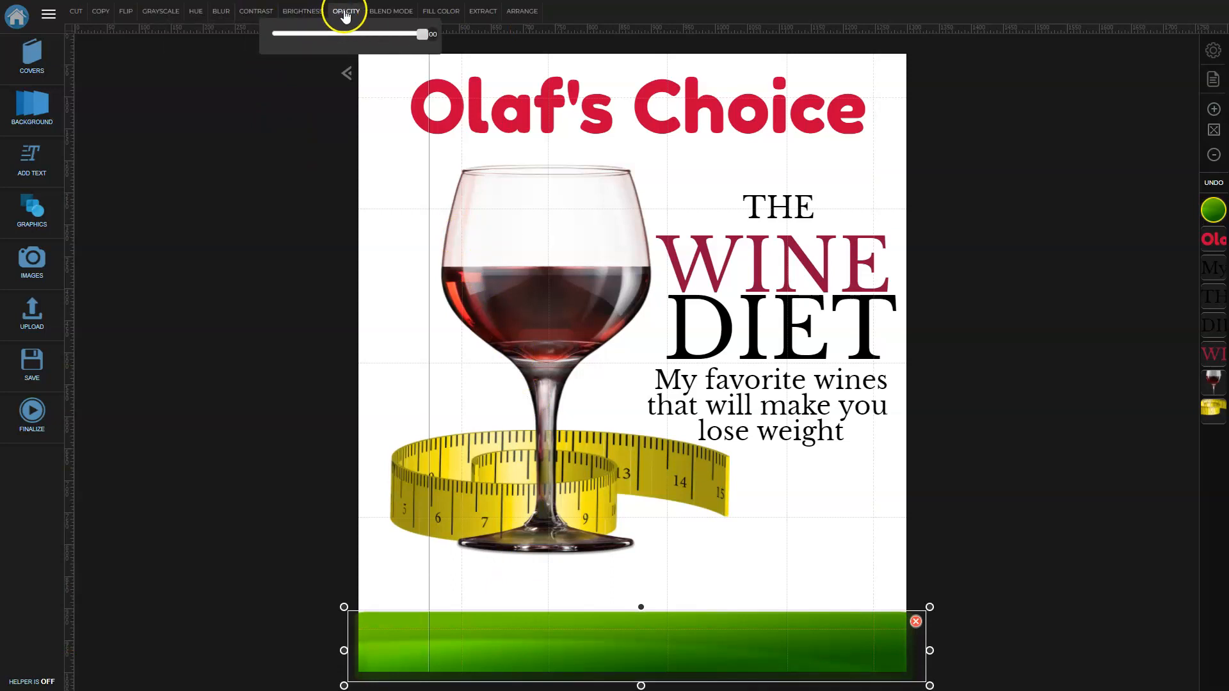
mouse_move(430, 12)
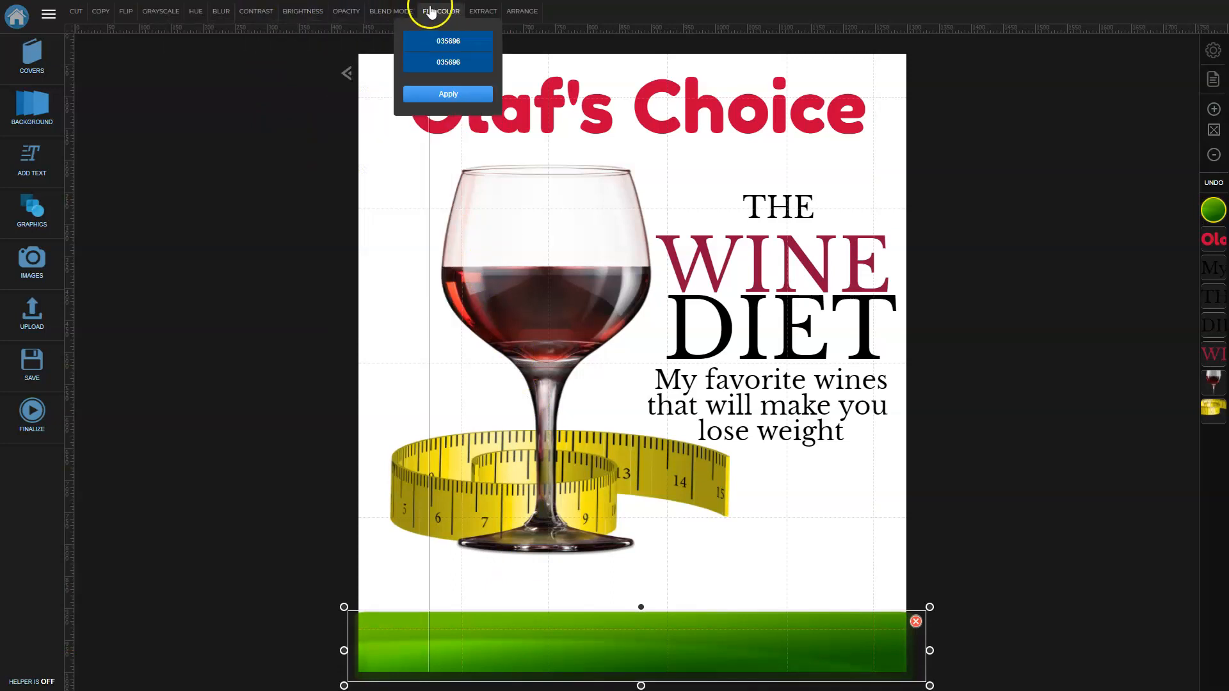
click(446, 42)
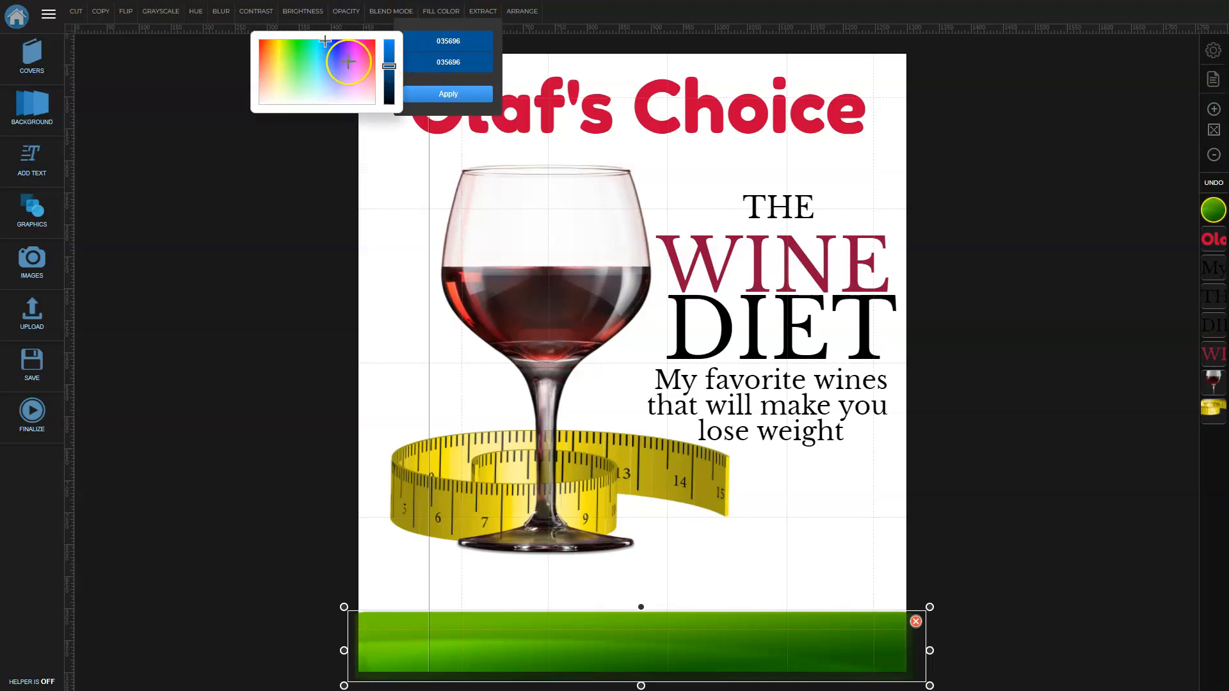
click(442, 94)
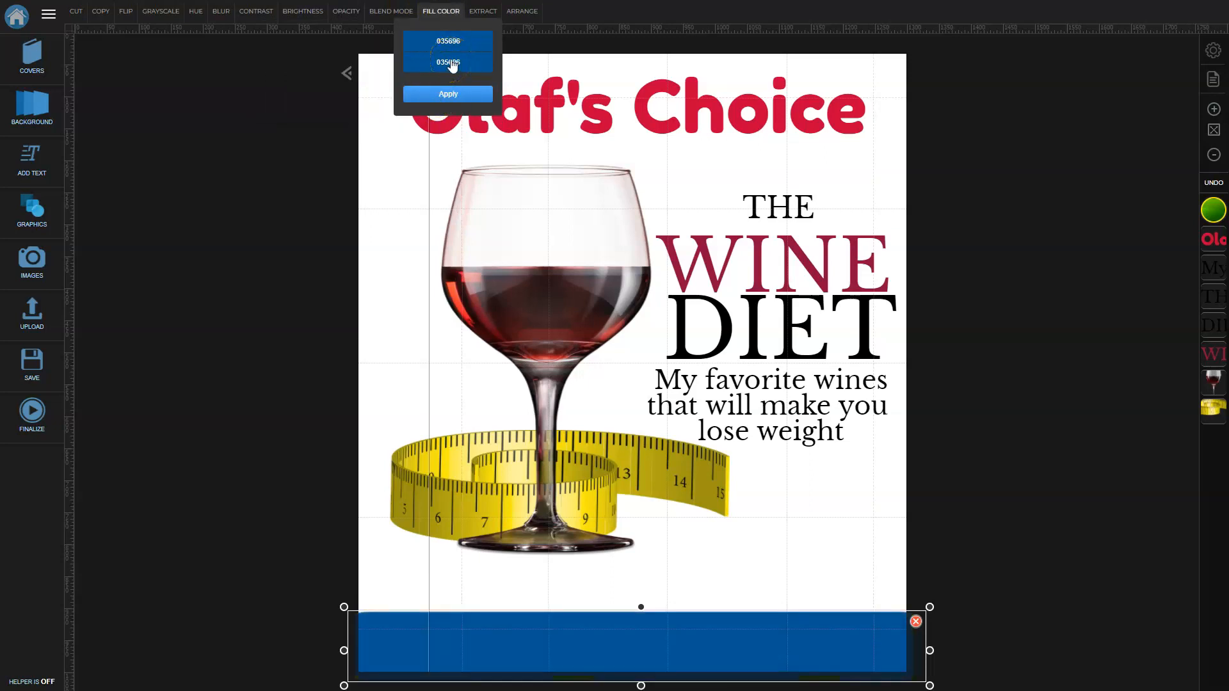
click(1058, 467)
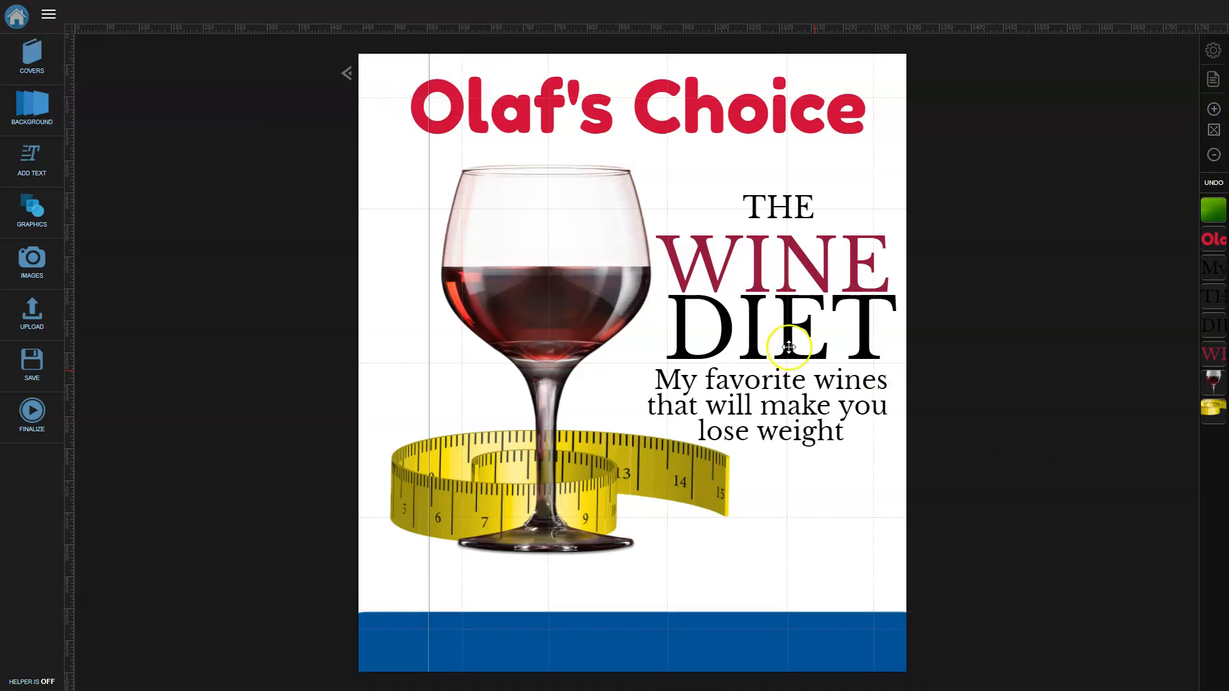
Add a subheading on the blue band and replace its text with the author's byline.
click(25, 167)
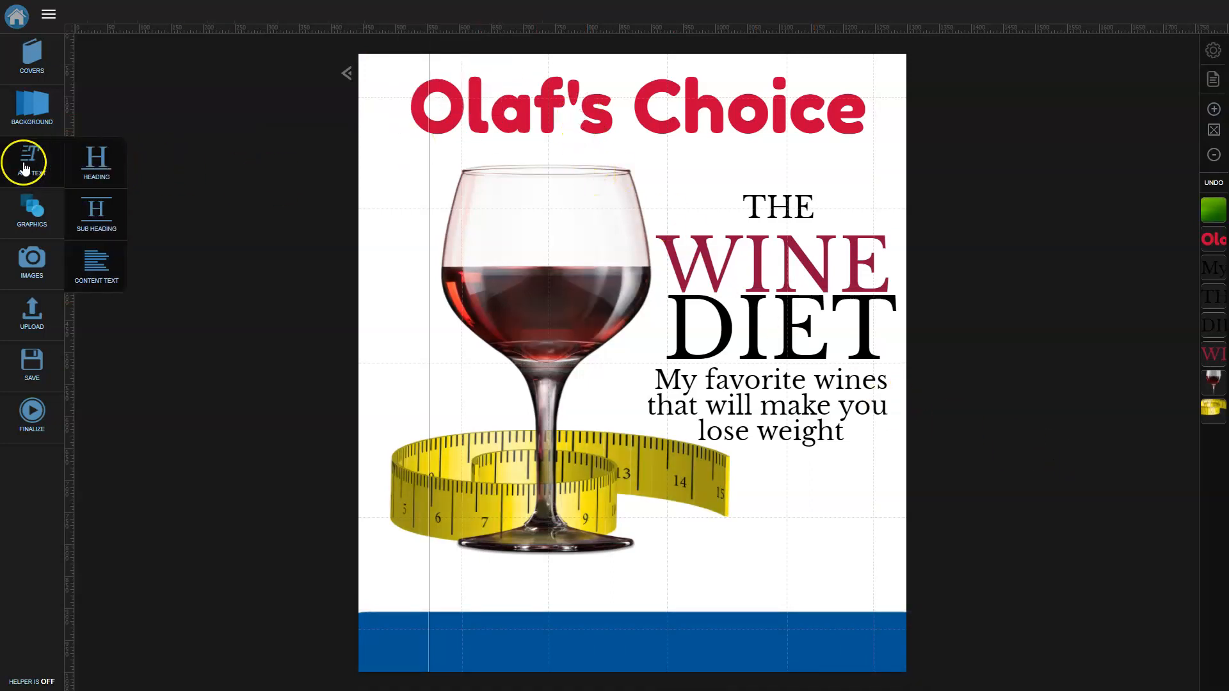
click(94, 223)
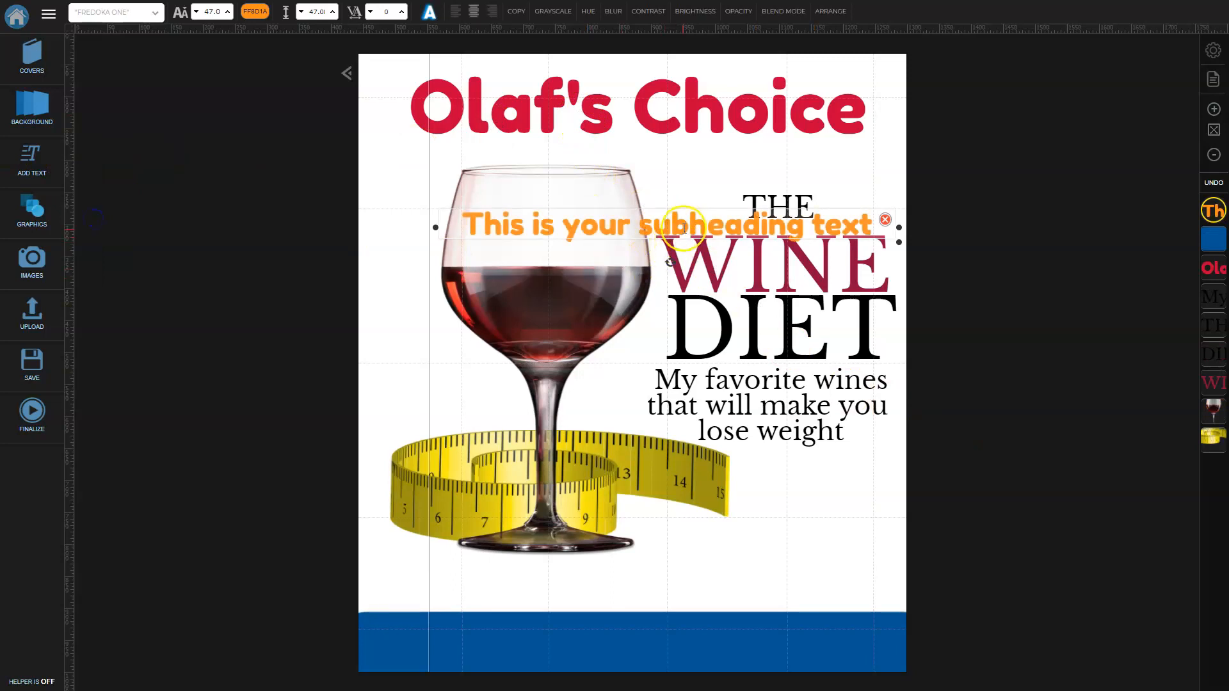
drag(696, 224, 697, 644)
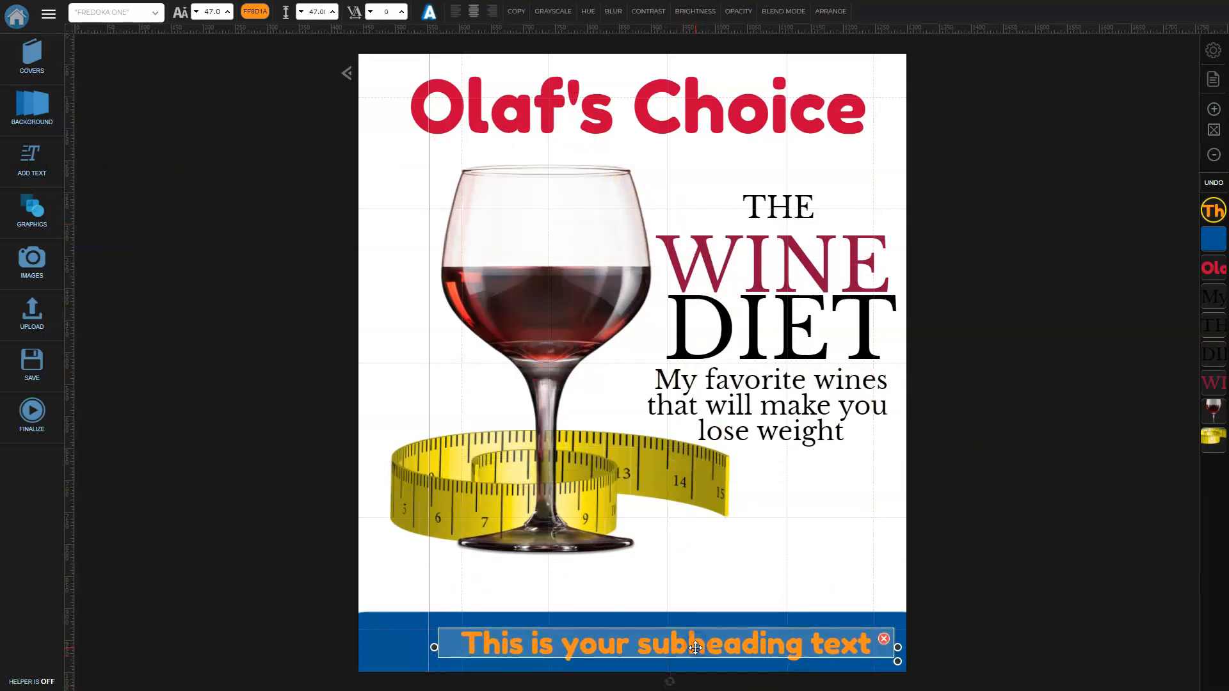
triple_click(695, 648)
text(By)
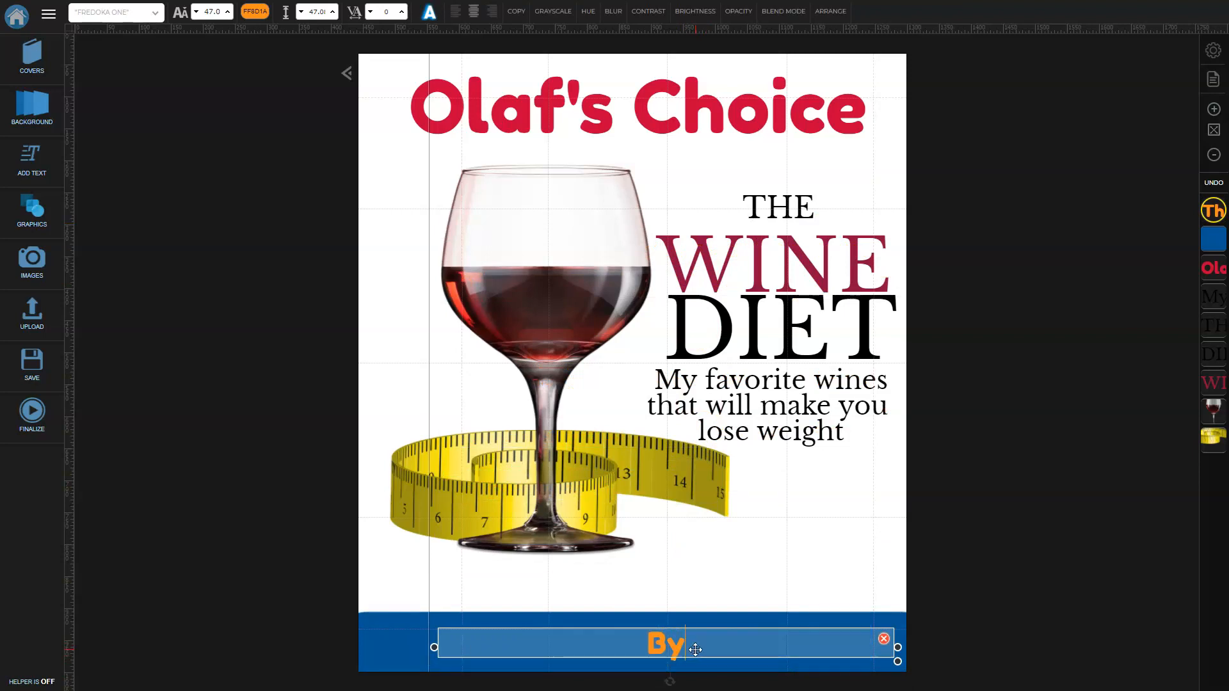
click(966, 653)
click(831, 627)
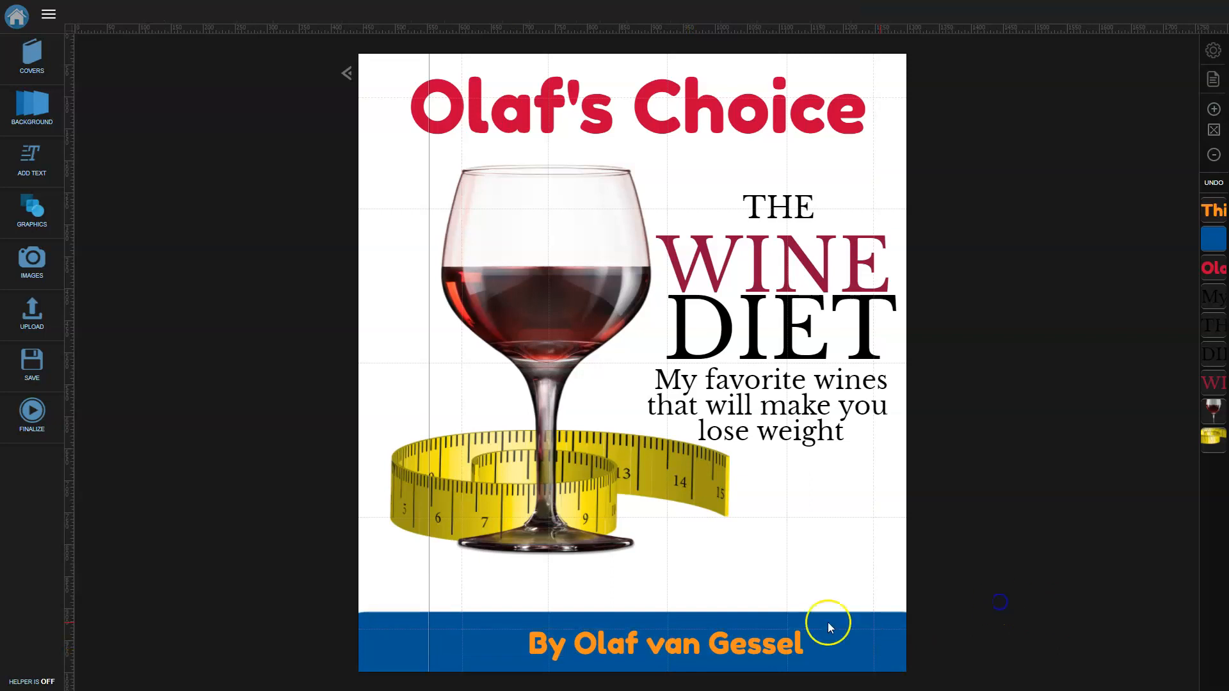
Make the byline text white (fff).
click(674, 640)
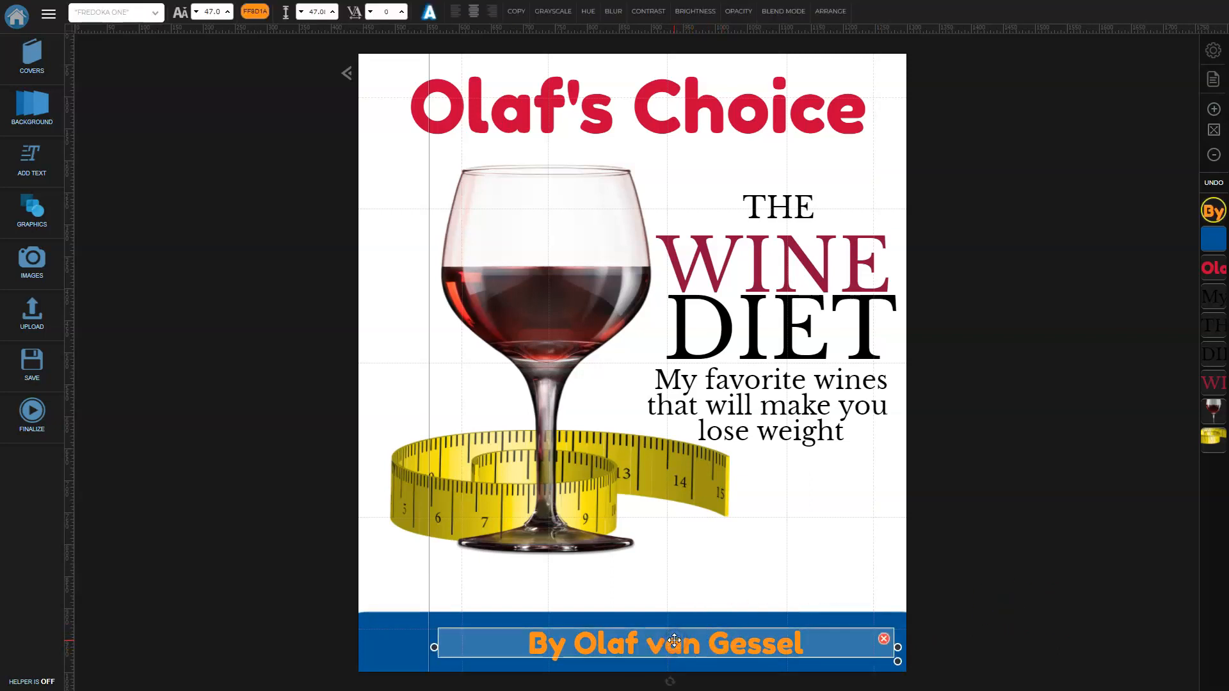
click(255, 12)
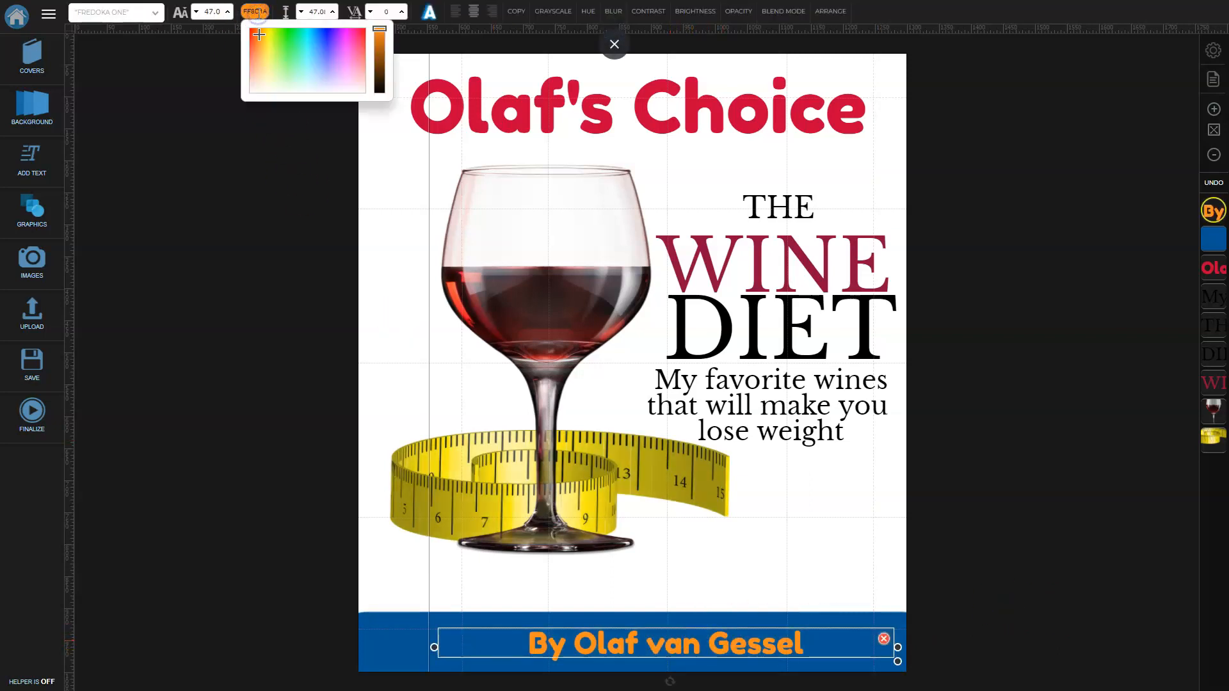
double_click(256, 11)
text(ffffff)
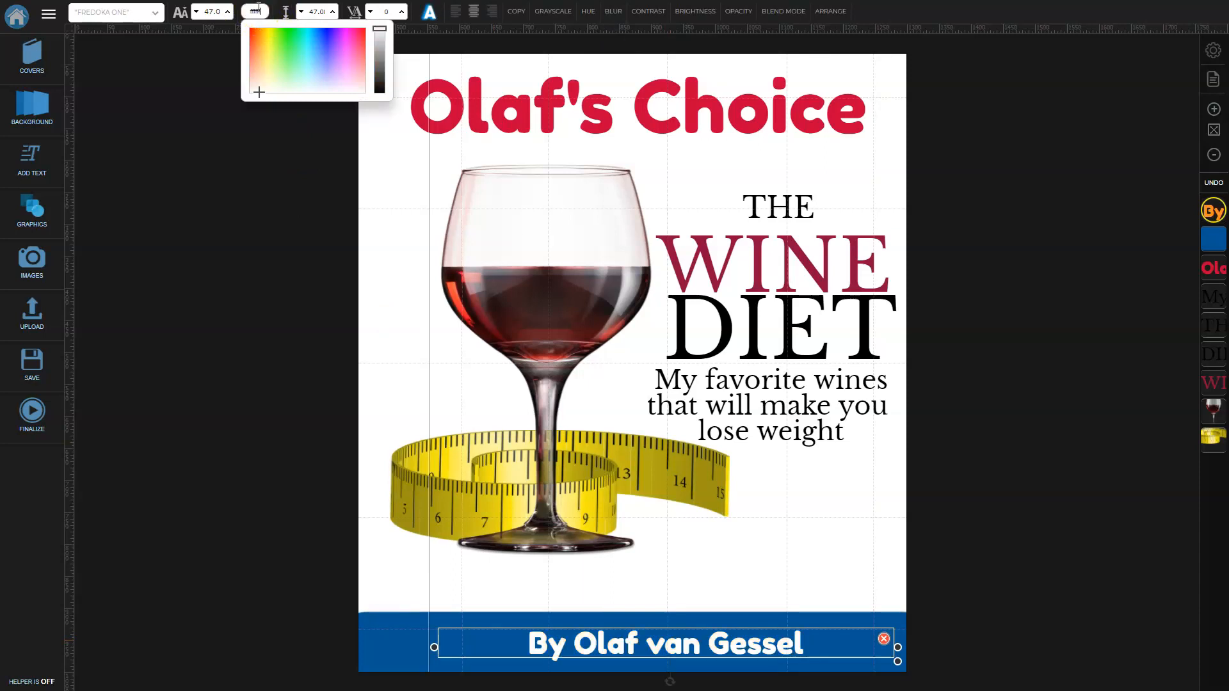
click(953, 433)
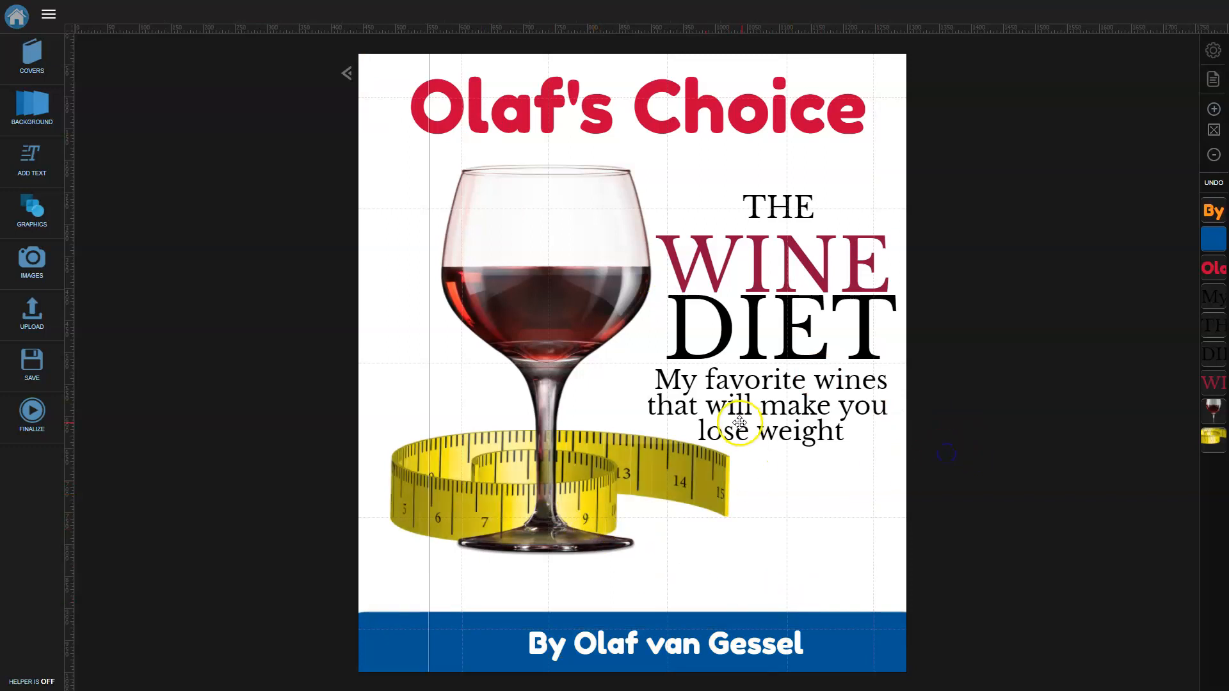
Narrow the red top title, reduce it to size 100 and nudge it into place.
click(754, 122)
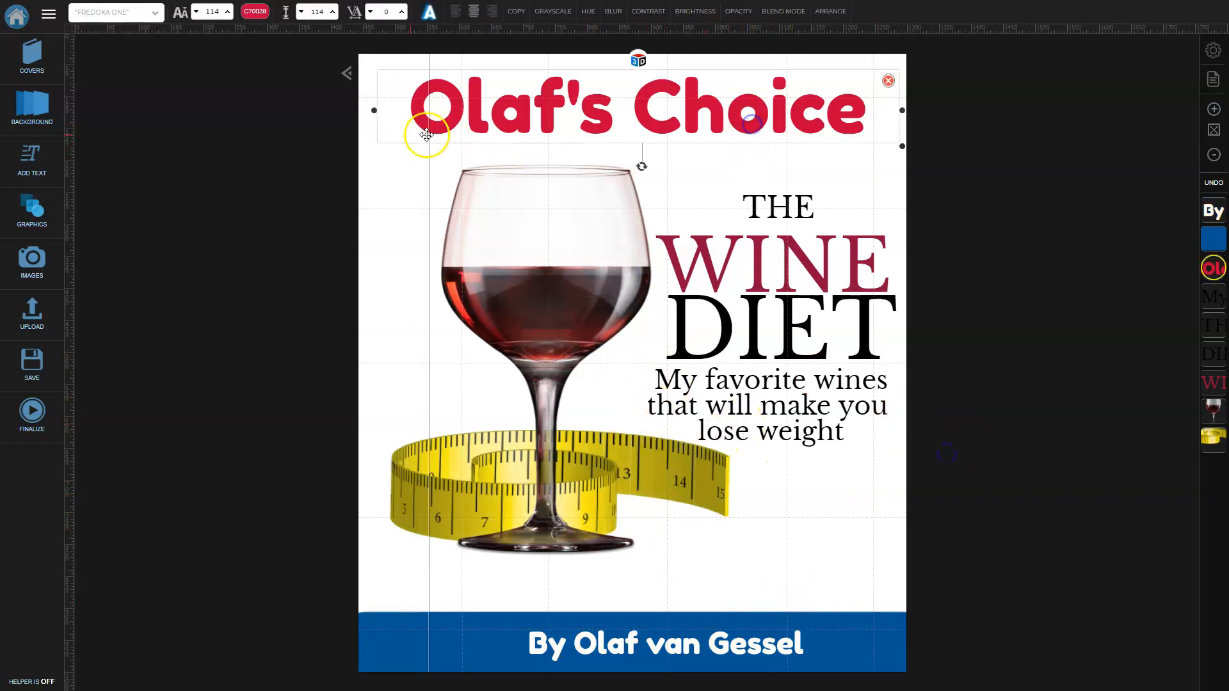
drag(373, 111, 440, 116)
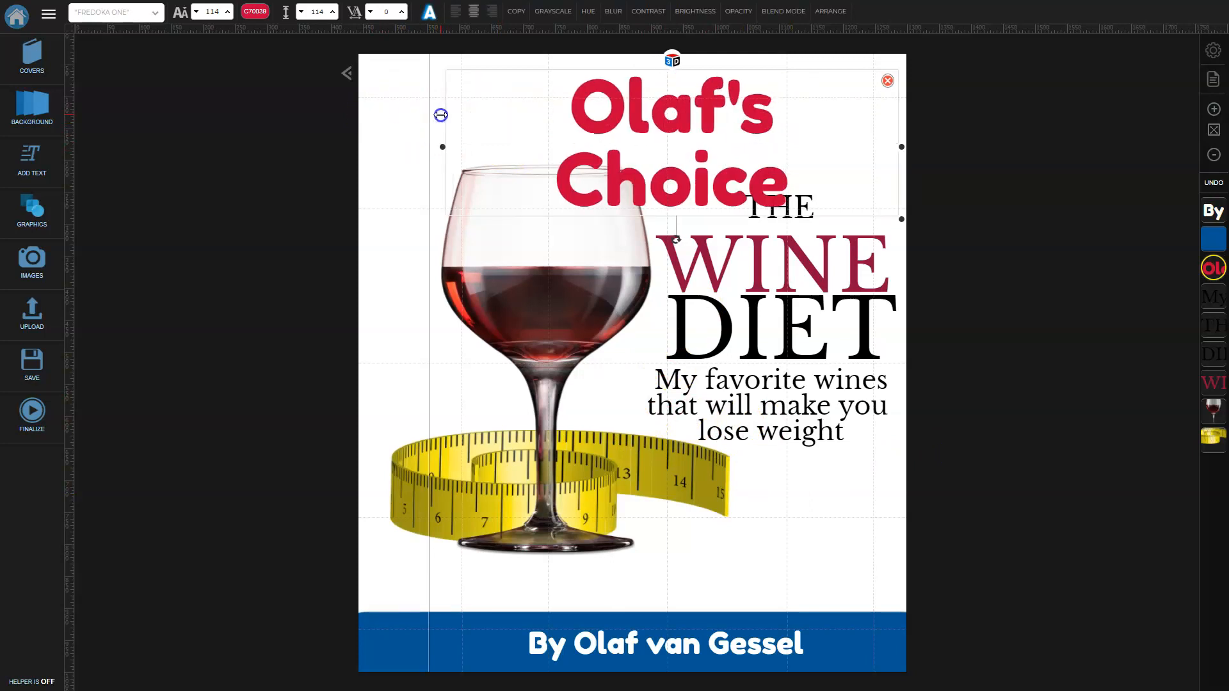
click(195, 12)
click(196, 11)
click(195, 12)
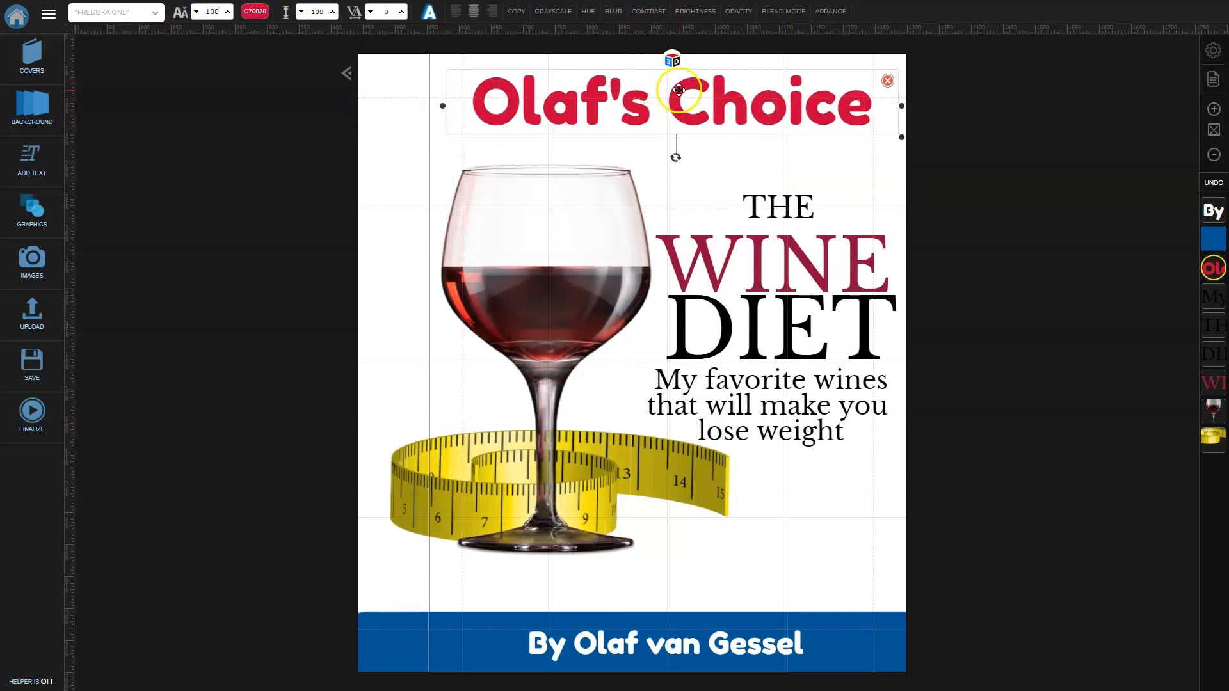
drag(679, 90, 674, 97)
Set the red top title in the Fredoka One font.
click(148, 16)
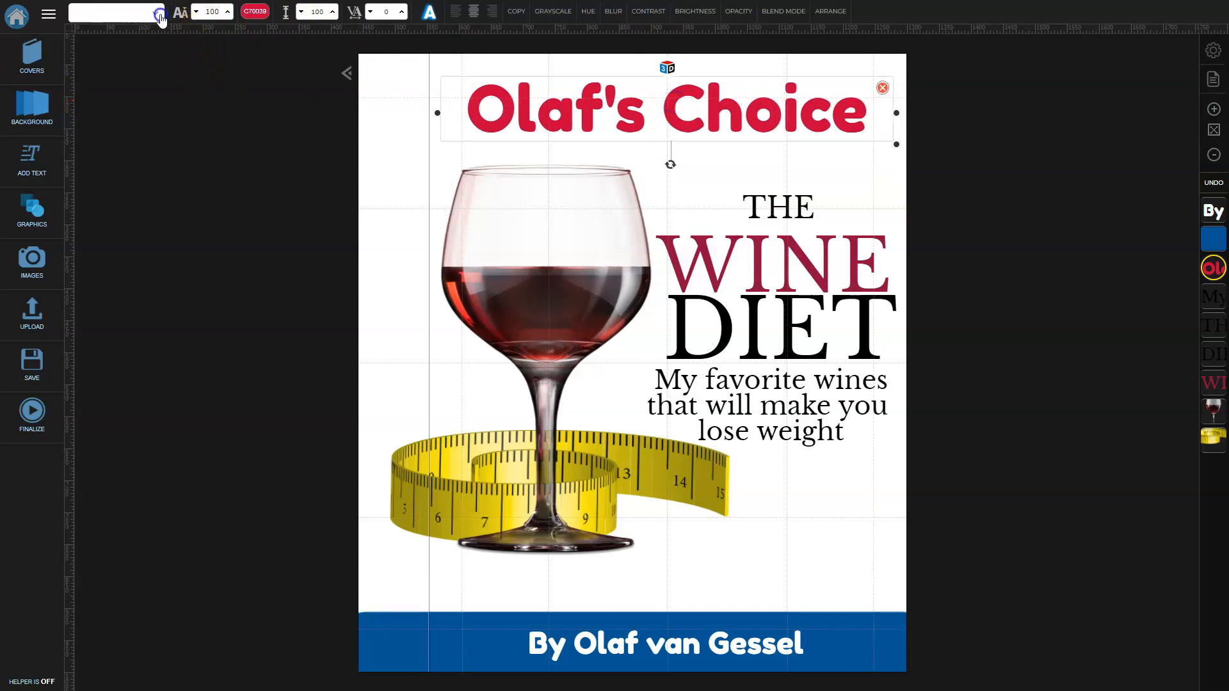
scroll(119, 537, down, 5)
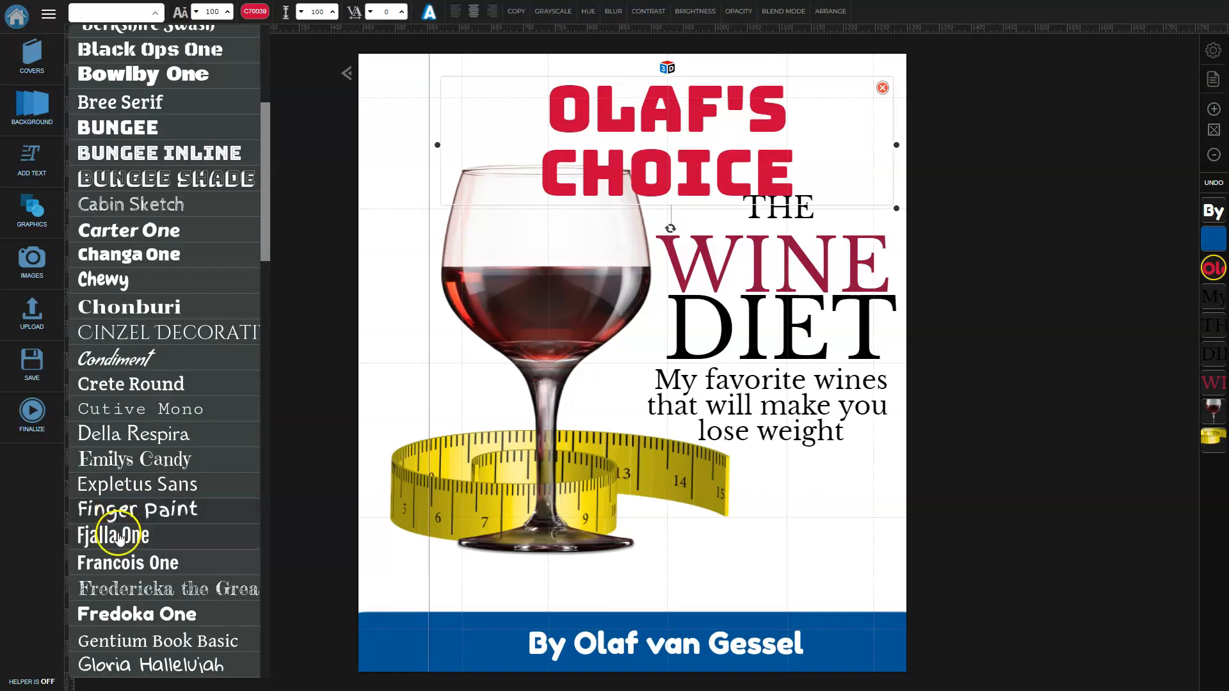
scroll(119, 538, down, 2)
click(131, 487)
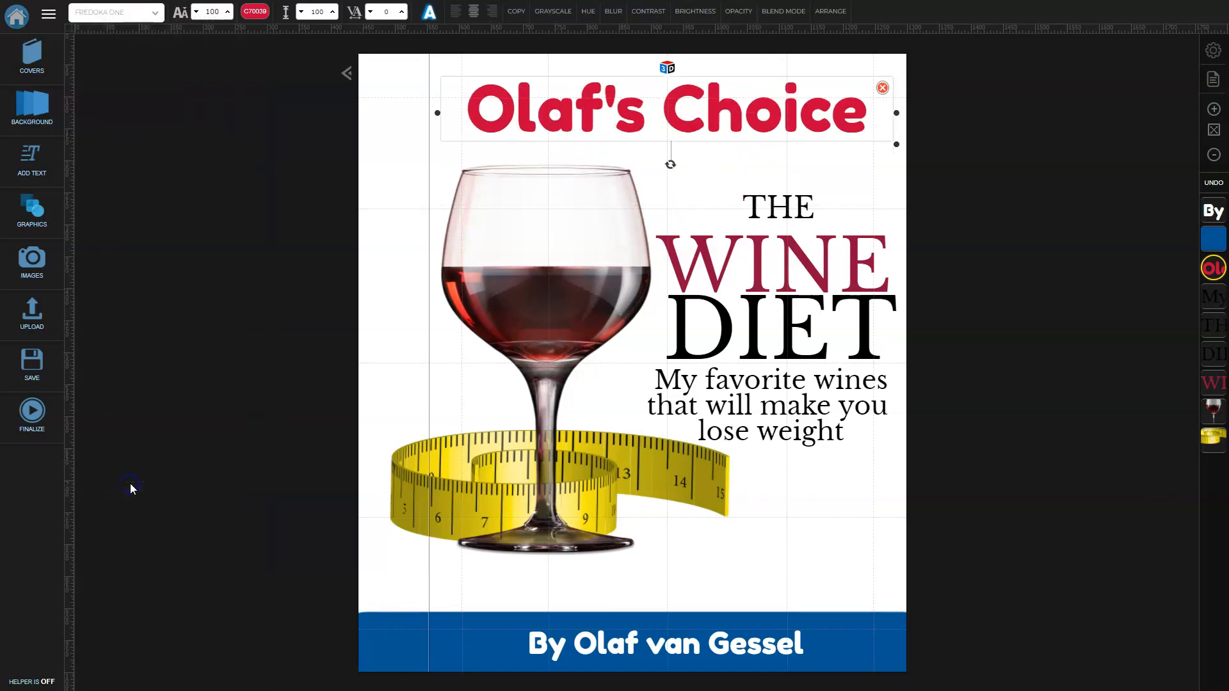
click(1043, 272)
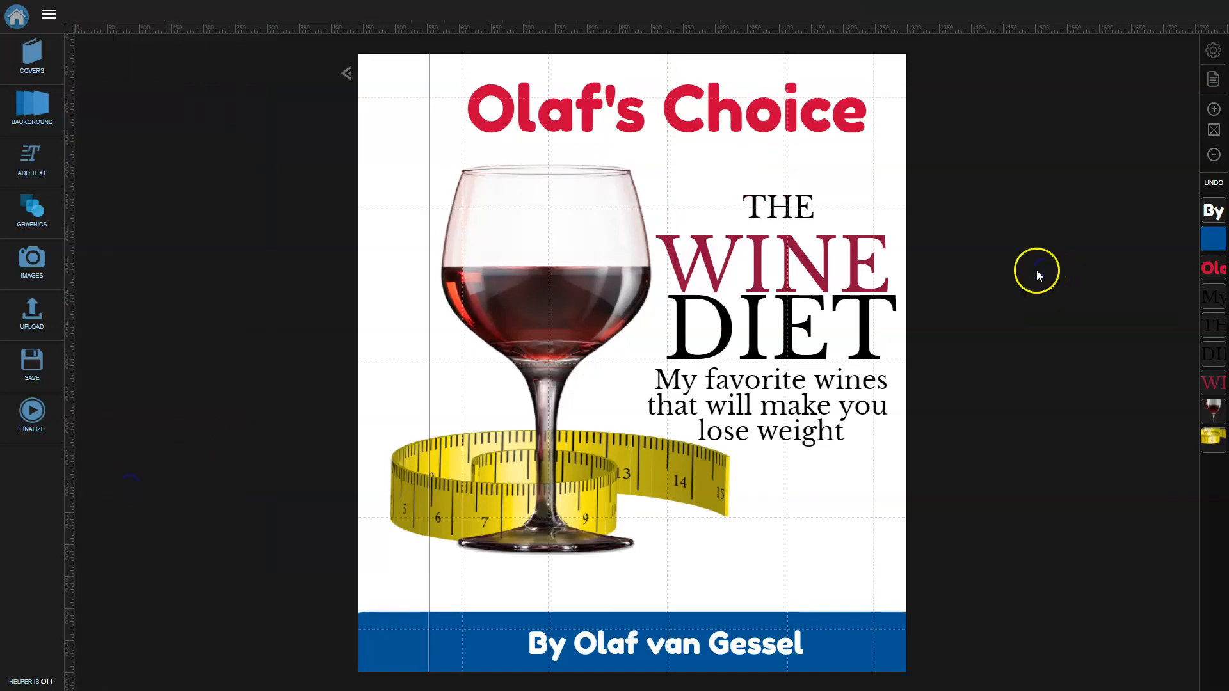
Change the top title's font to Libre Baskerville.
click(806, 252)
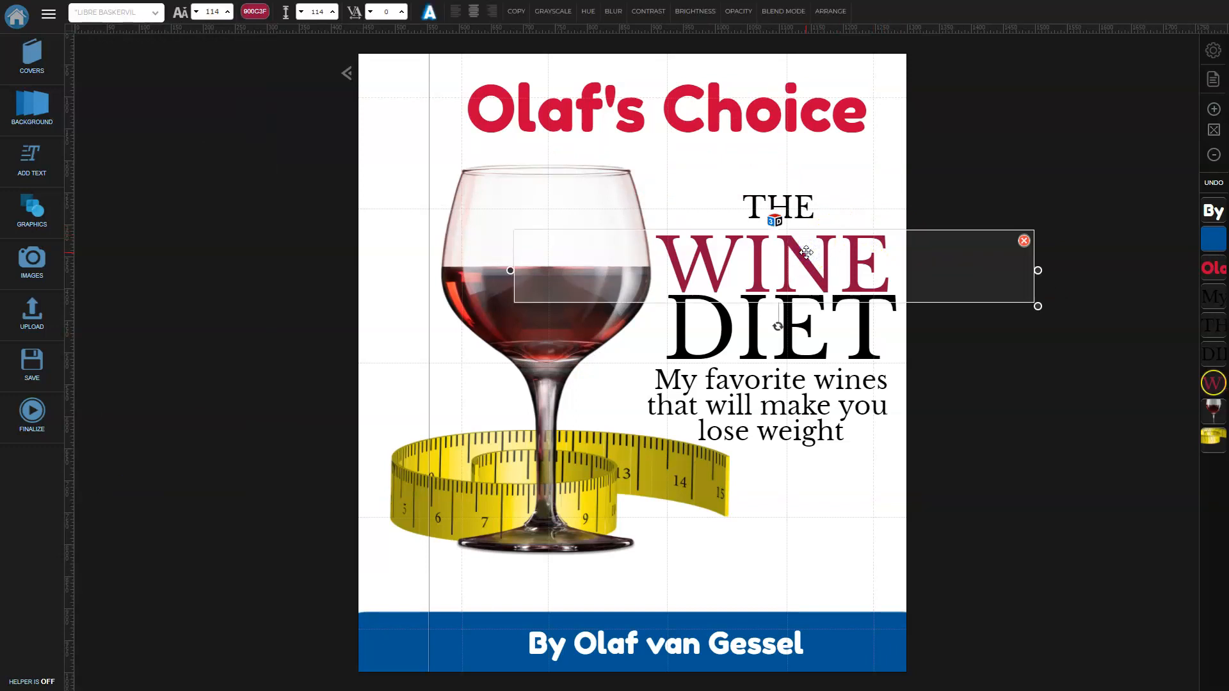
click(700, 123)
click(154, 12)
scroll(193, 400, down, 3)
scroll(194, 400, down, 1)
click(202, 583)
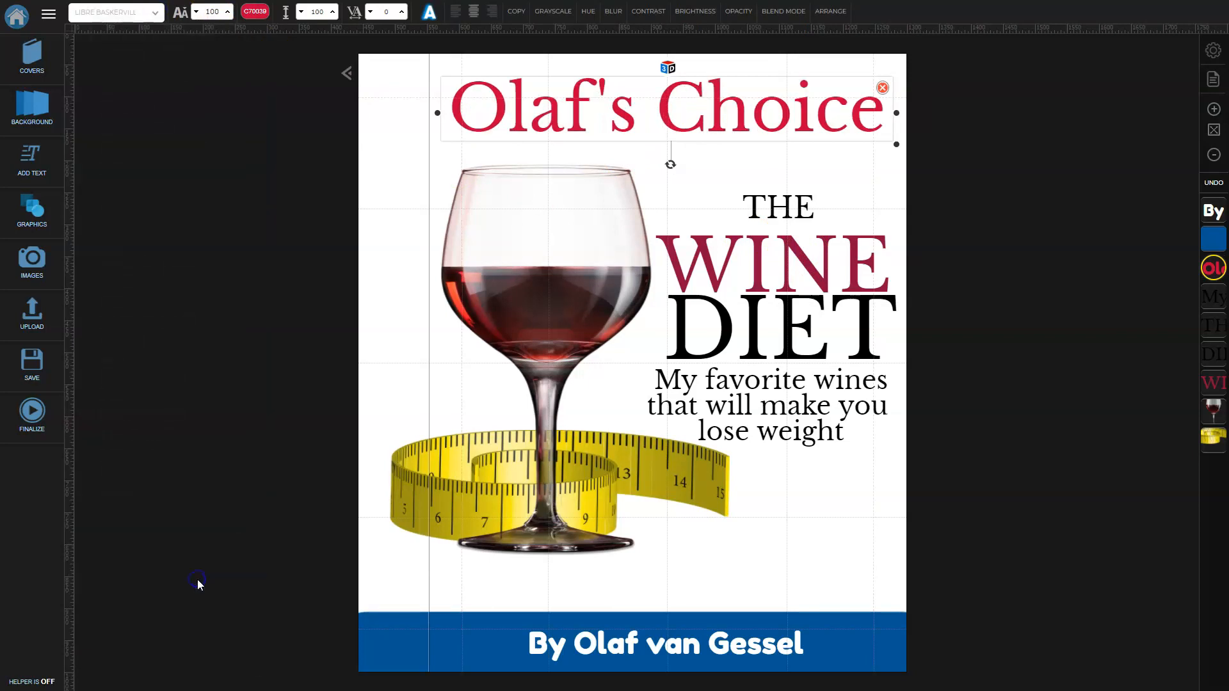
click(1080, 339)
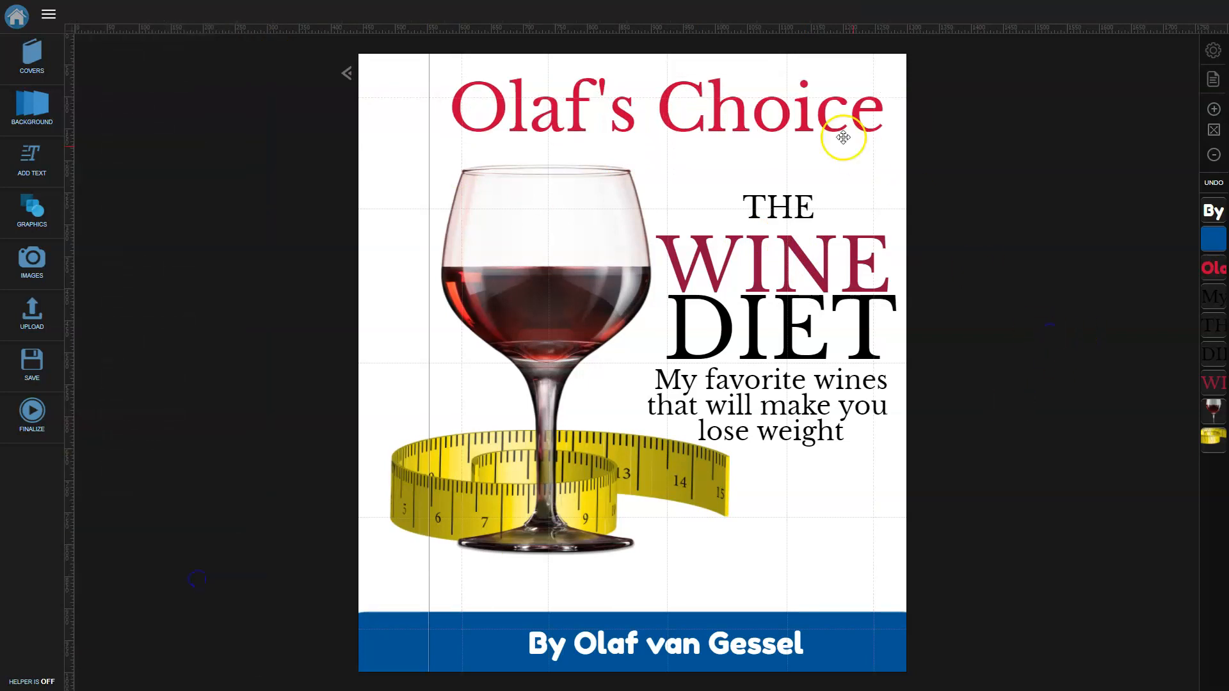
Copy the WINE crimson 900C3F and apply it to the top title.
click(727, 118)
double_click(727, 118)
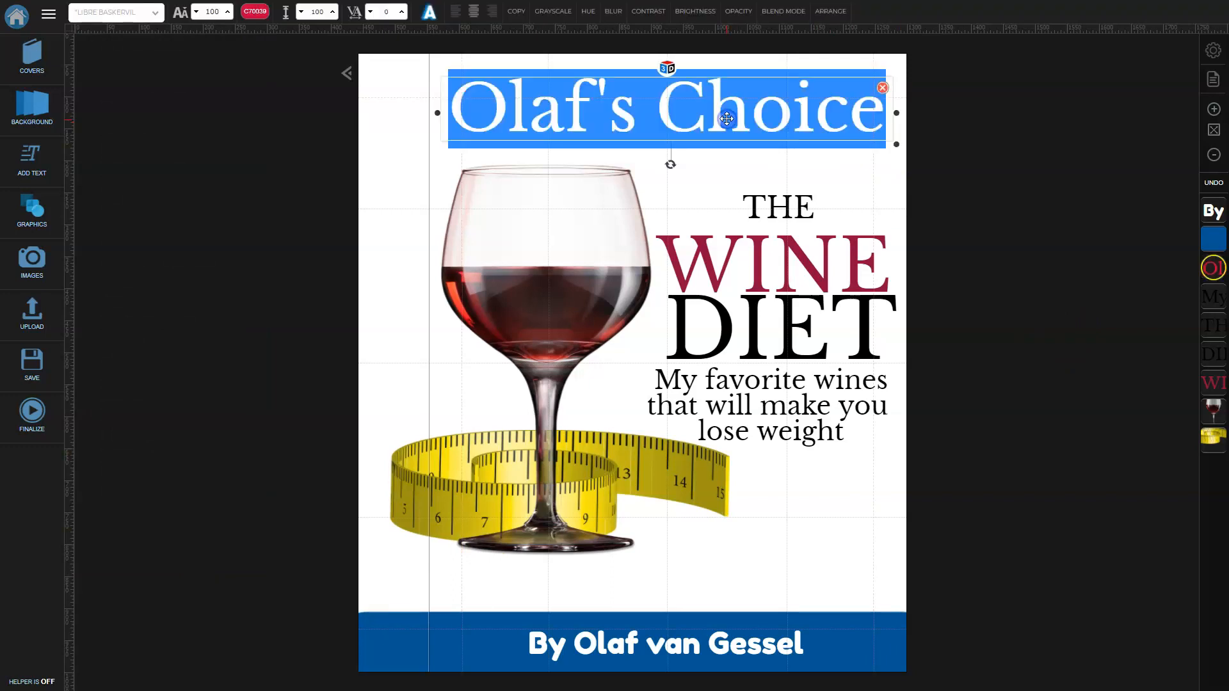
click(982, 197)
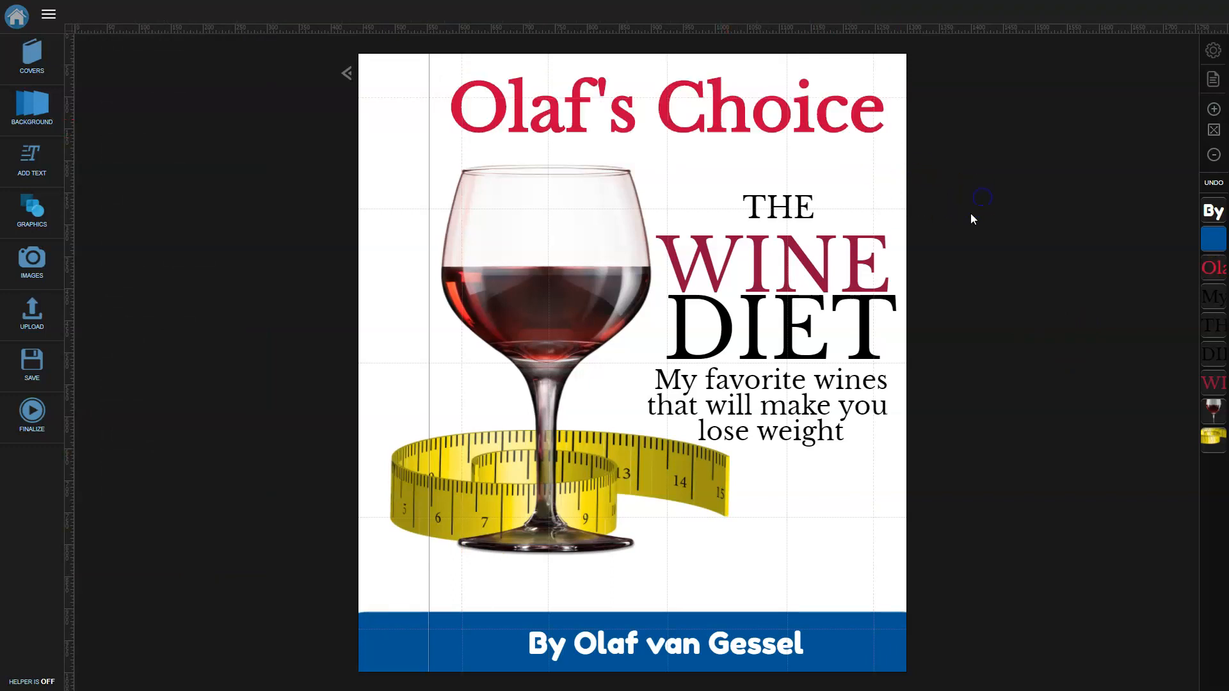
click(832, 245)
click(249, 11)
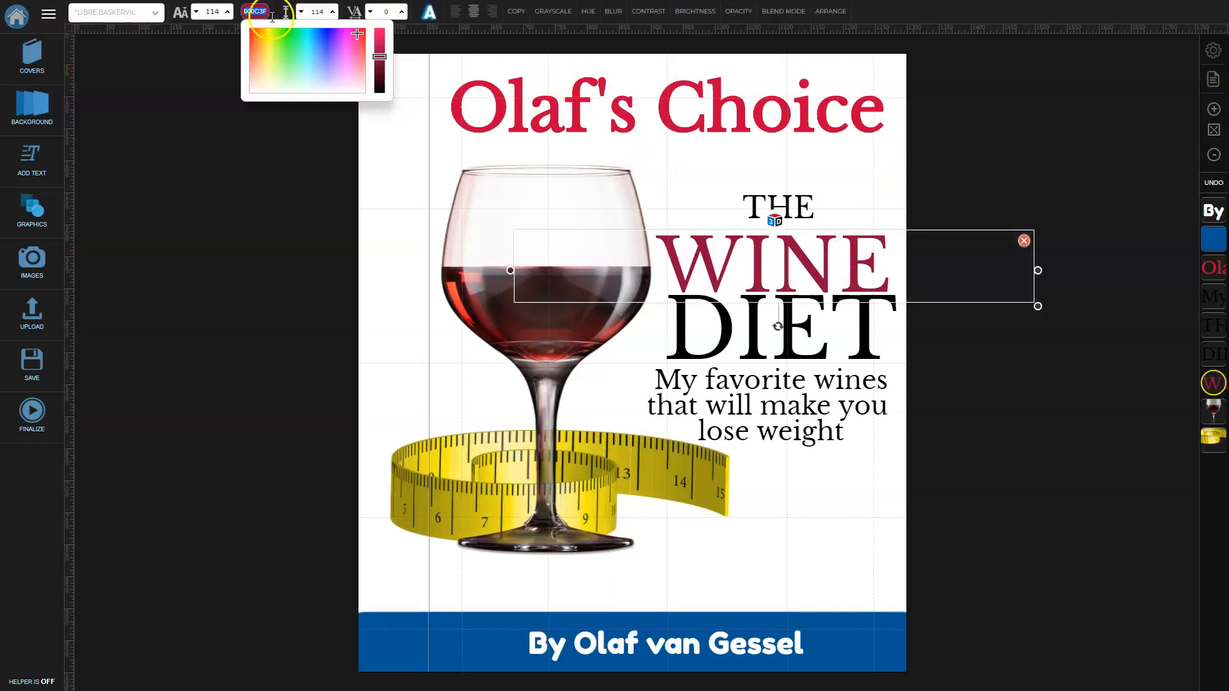
click(784, 110)
click(255, 9)
text(900C3F)
click(1109, 389)
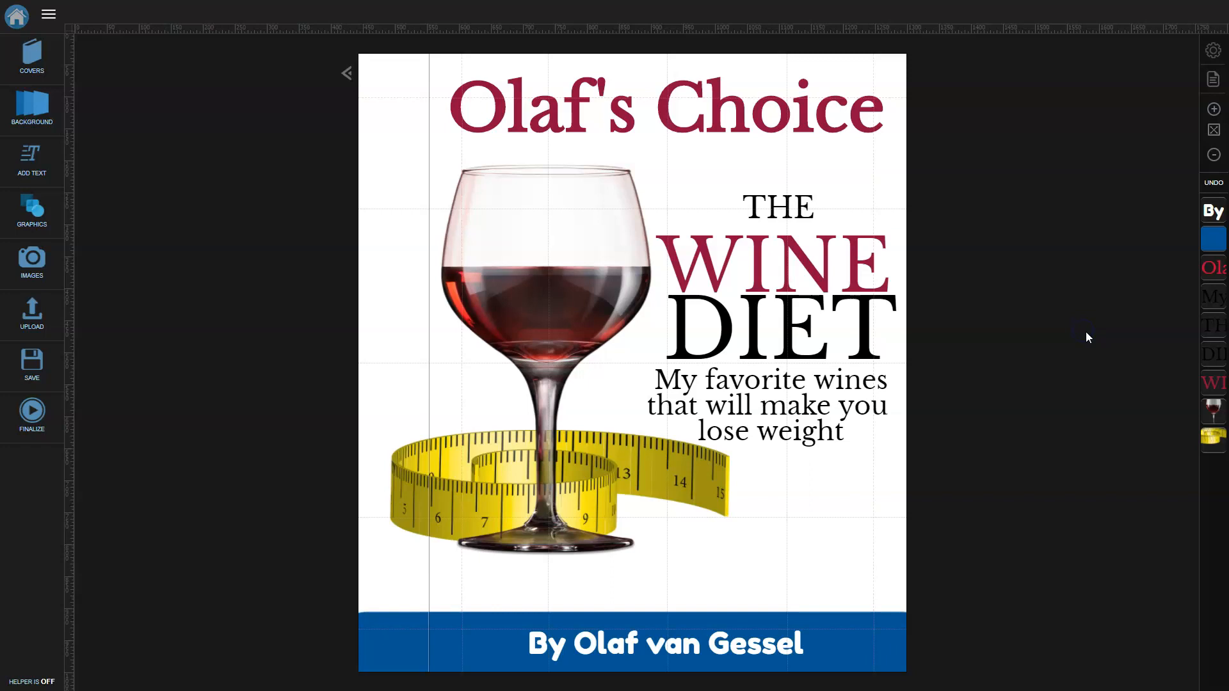
Brighten the top title's colour to BD1053.
click(720, 124)
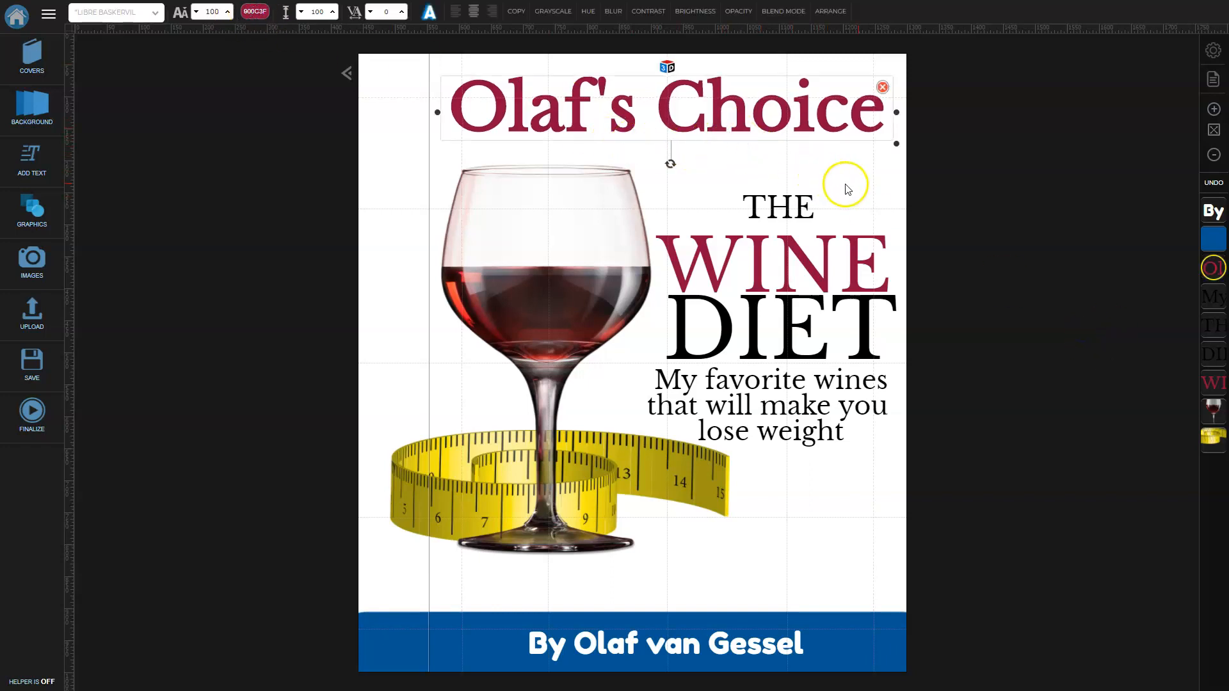
click(1011, 198)
double_click(671, 109)
double_click(672, 109)
click(673, 110)
click(613, 114)
click(255, 10)
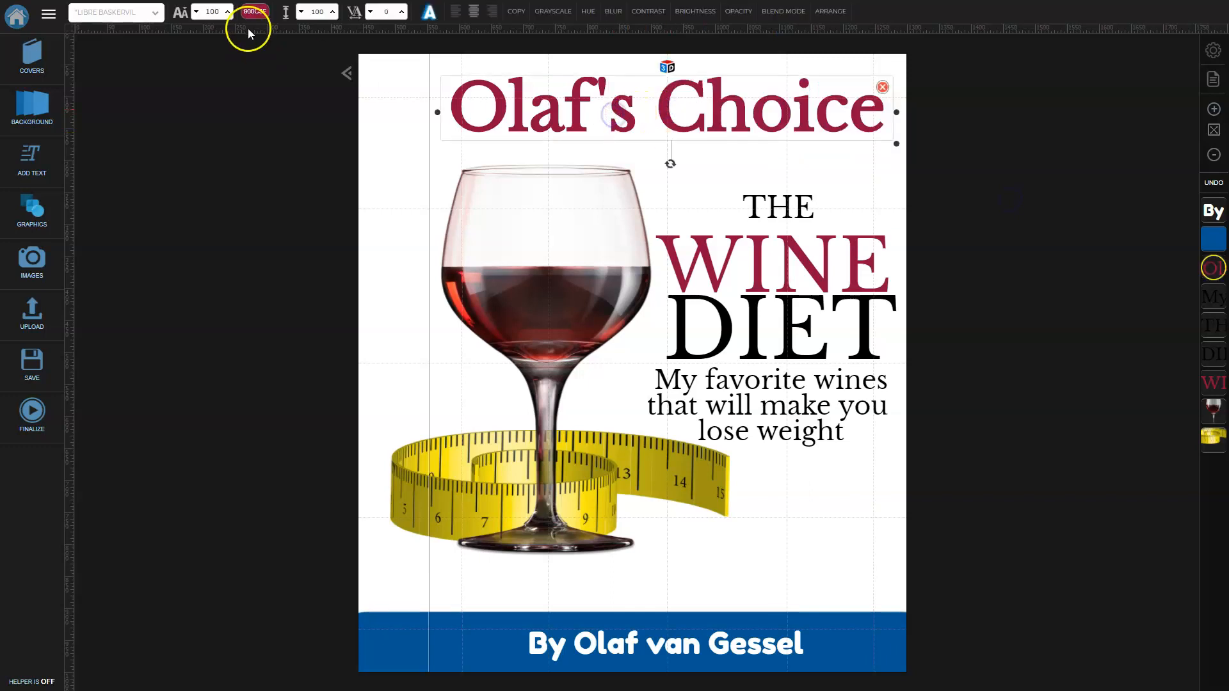
click(380, 46)
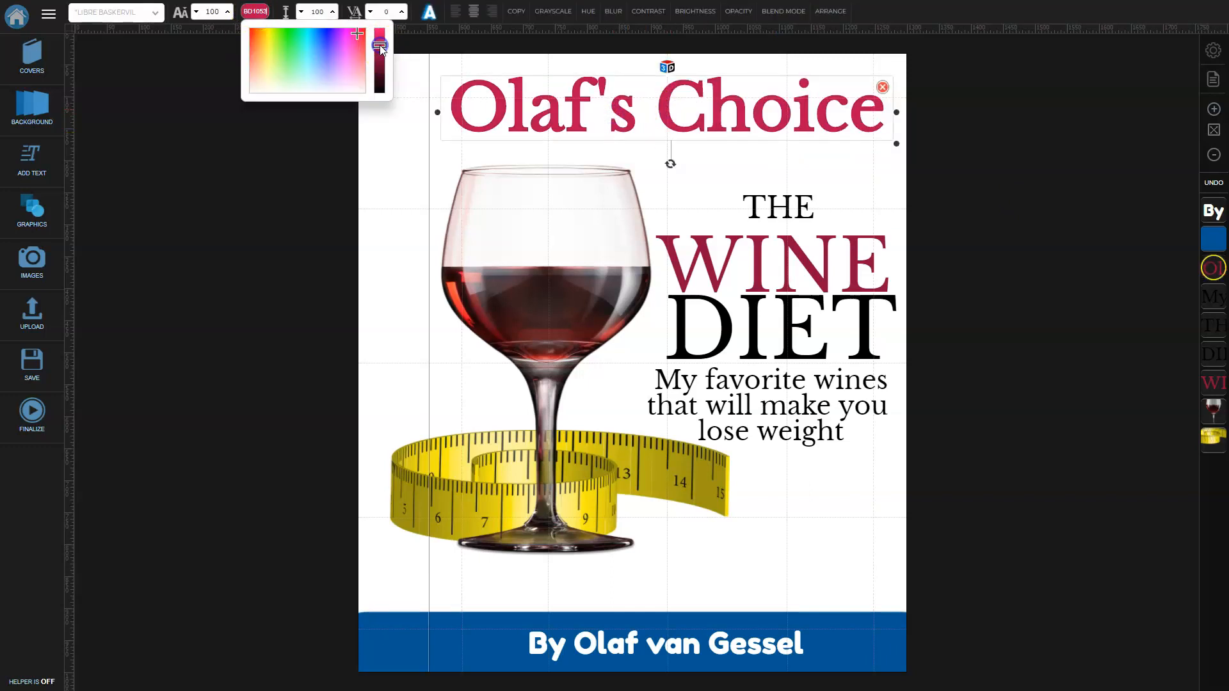
click(979, 206)
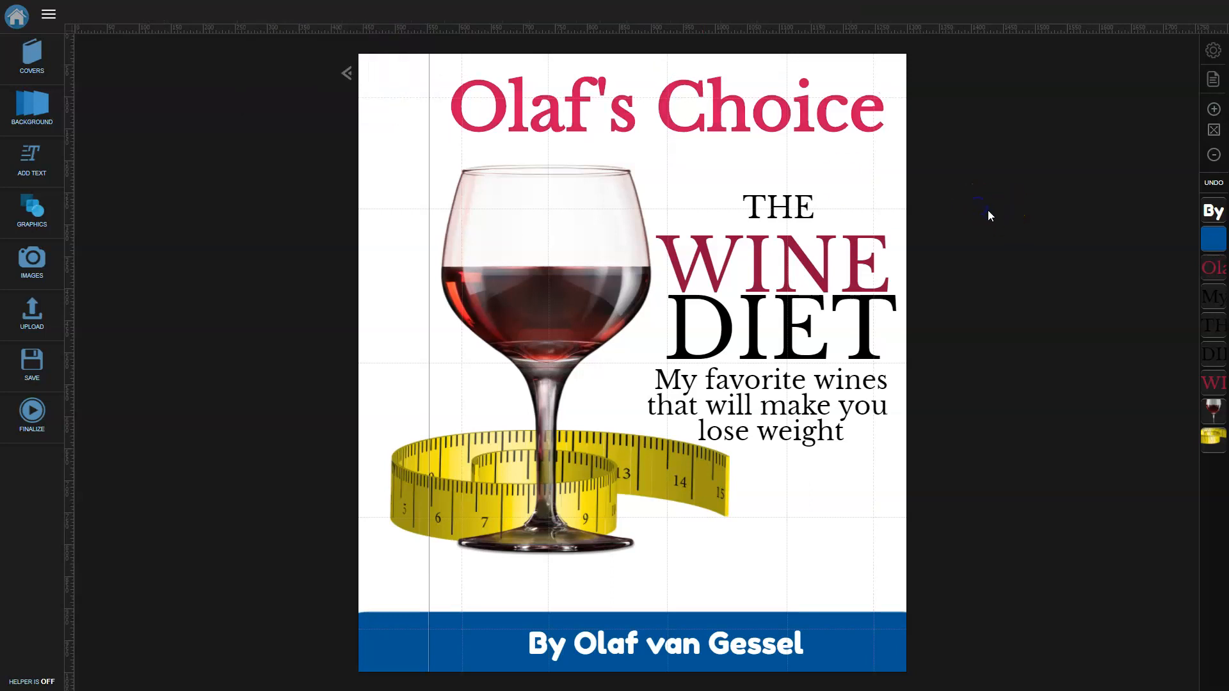
Move the wine glass image slightly right and down.
drag(646, 470, 645, 484)
drag(582, 287, 587, 306)
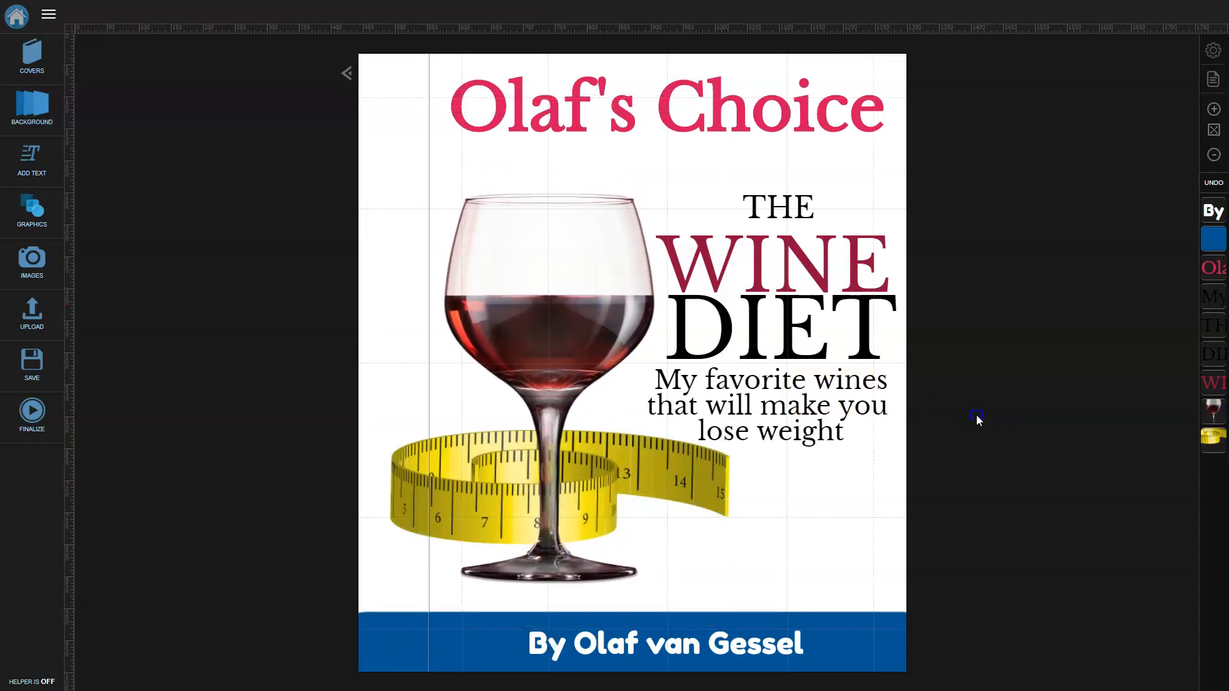
drag(401, 494, 411, 497)
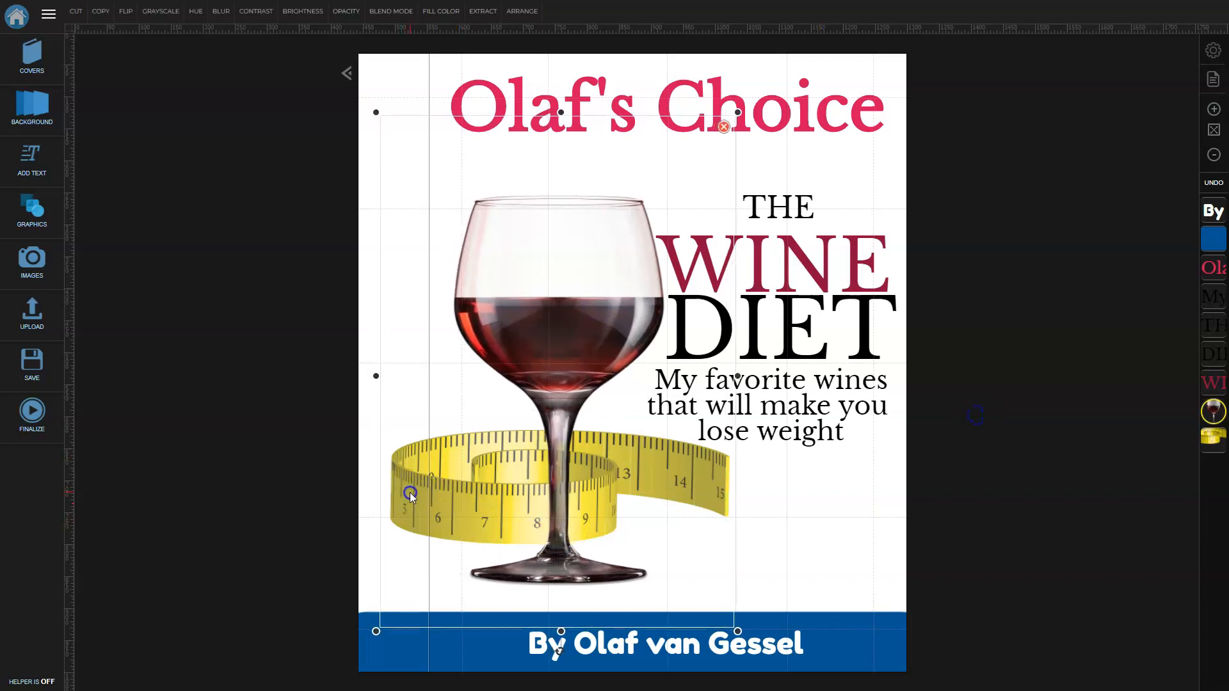
click(979, 484)
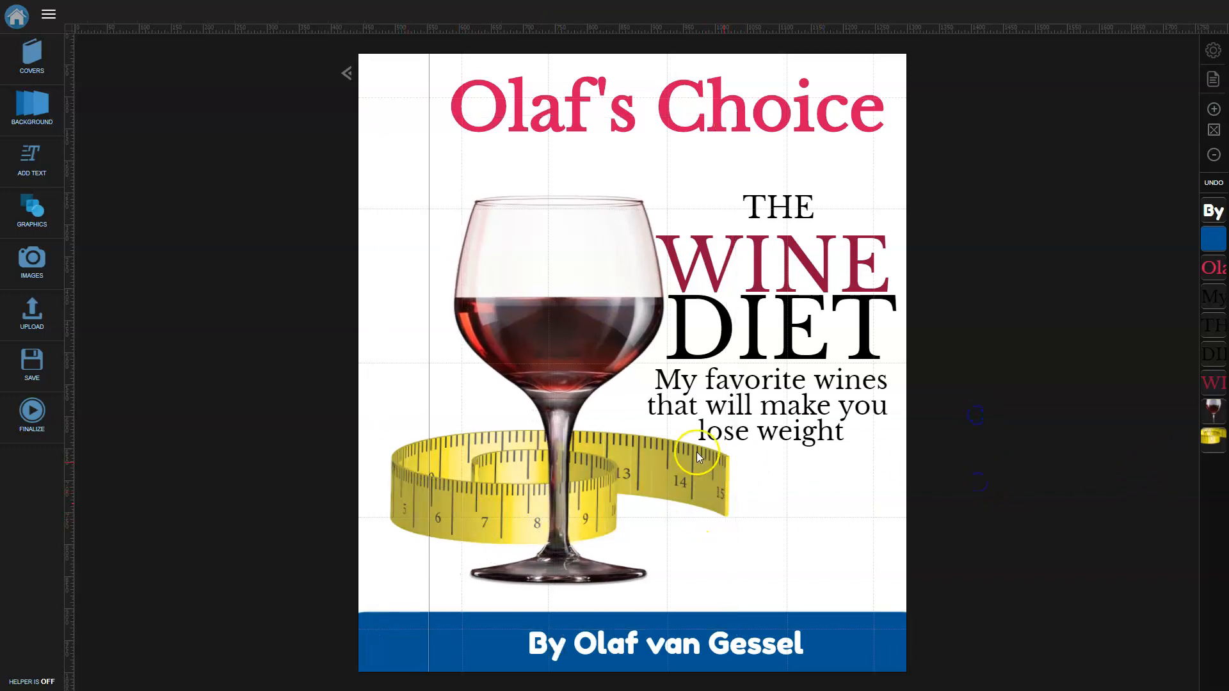
click(562, 335)
click(518, 242)
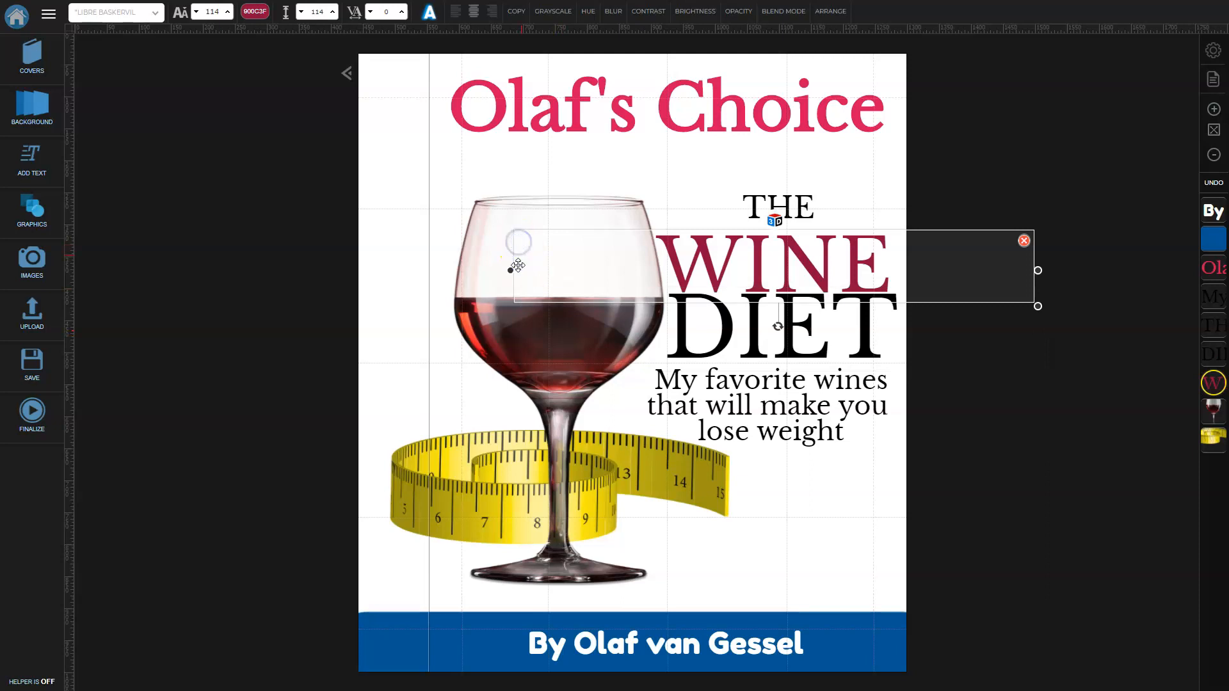
click(472, 324)
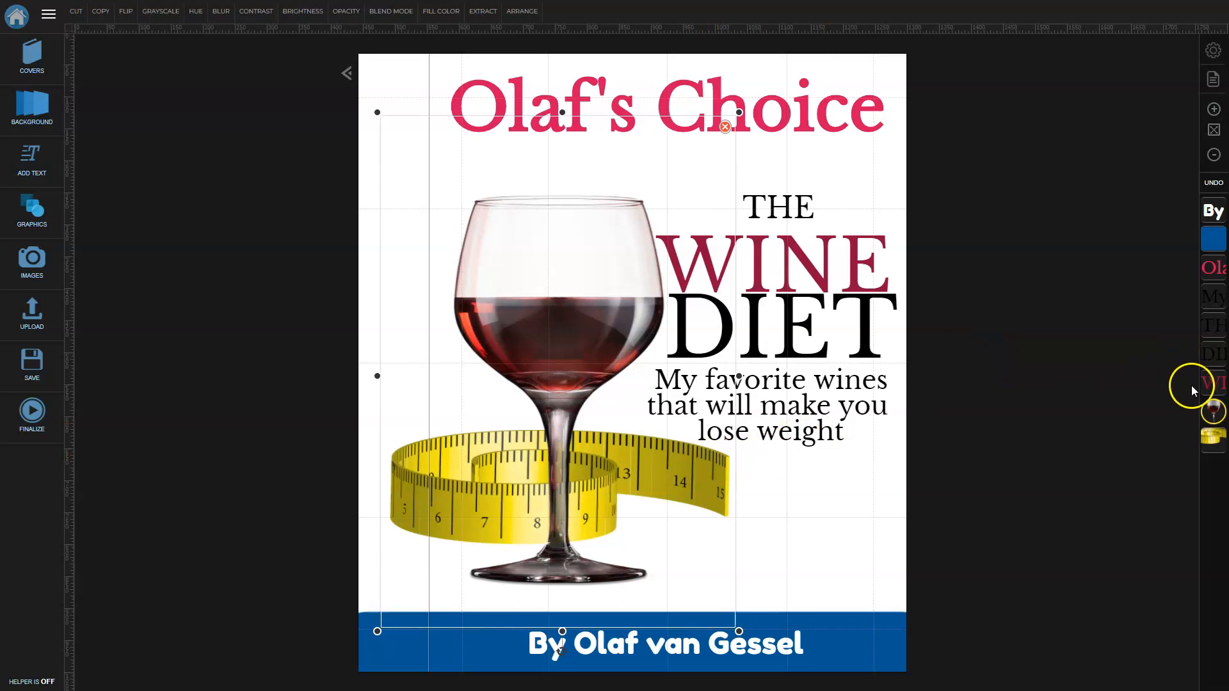
click(1168, 400)
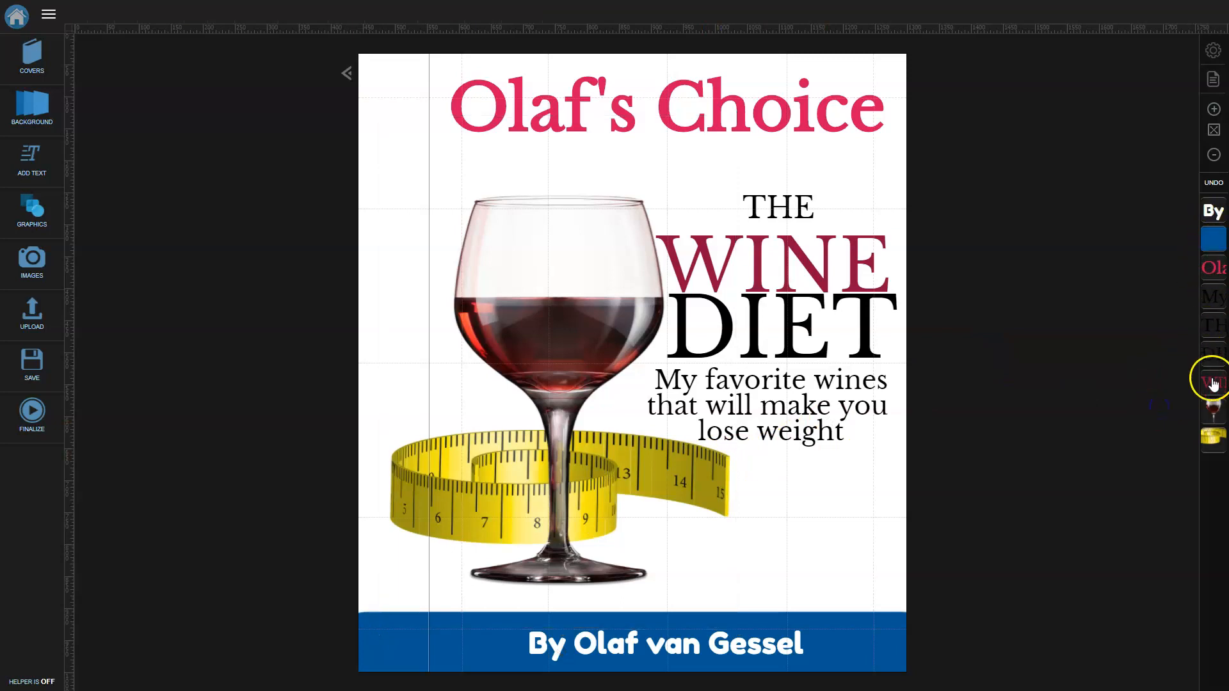
Shift the tape measure right and down around the glass stem, then duplicate the title.
click(1213, 437)
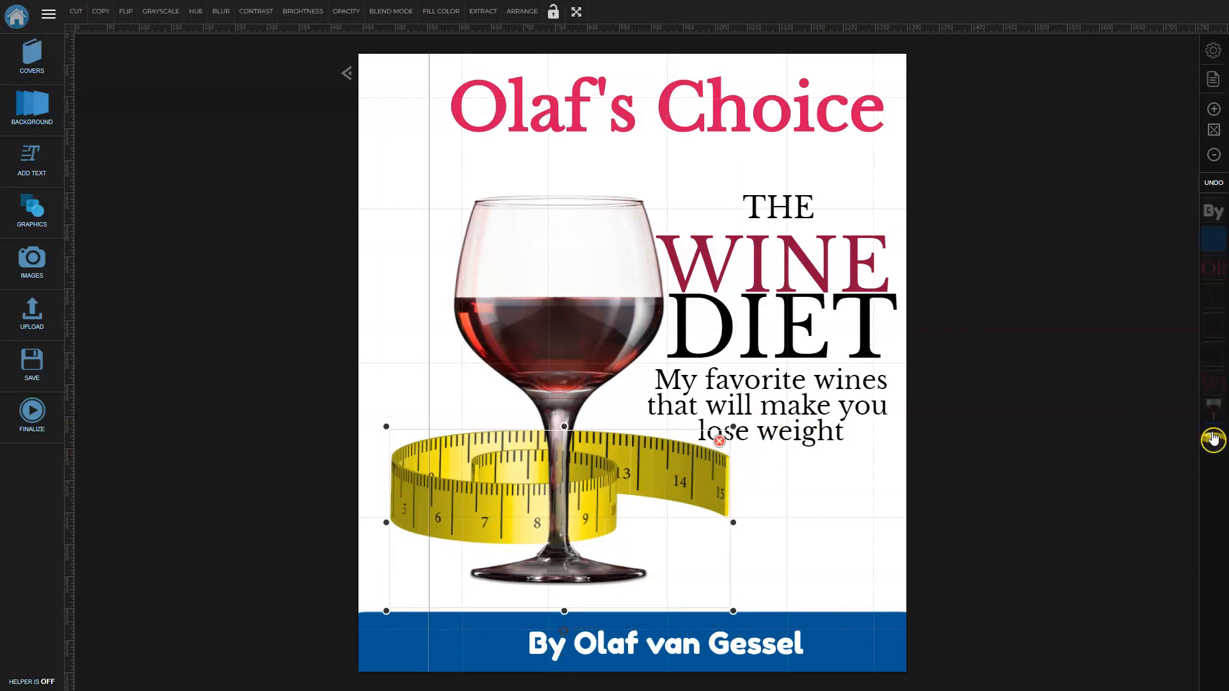
key(Right)
key(Right)
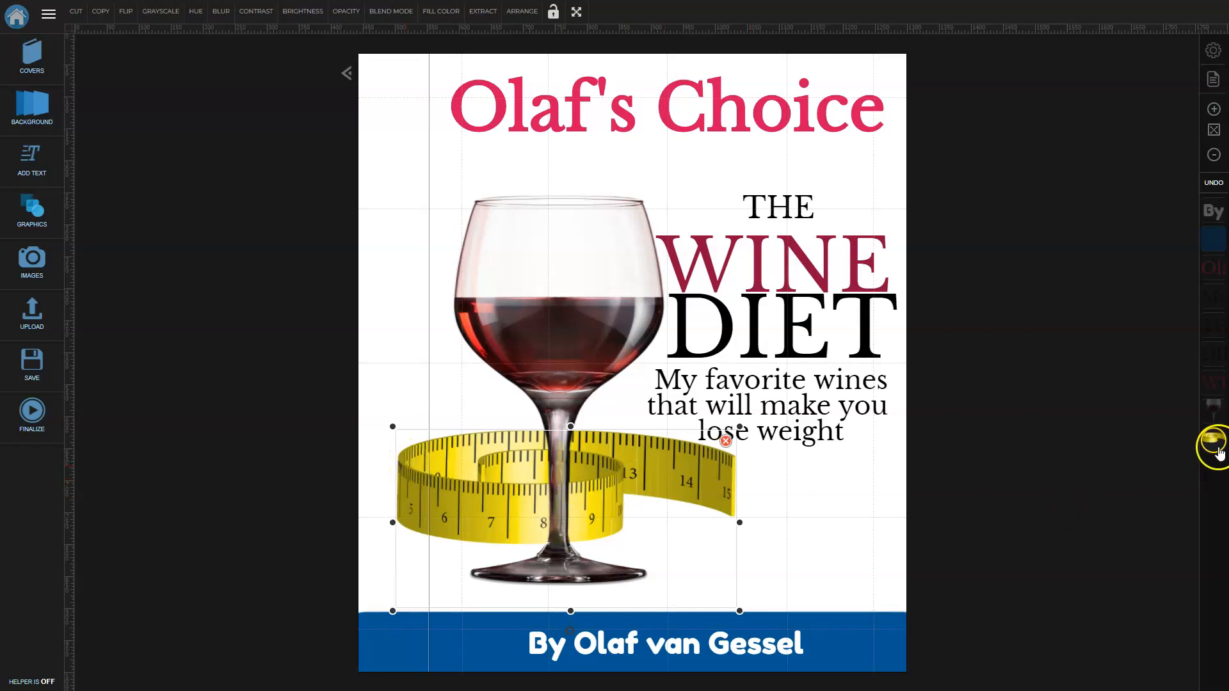
drag(400, 504, 434, 512)
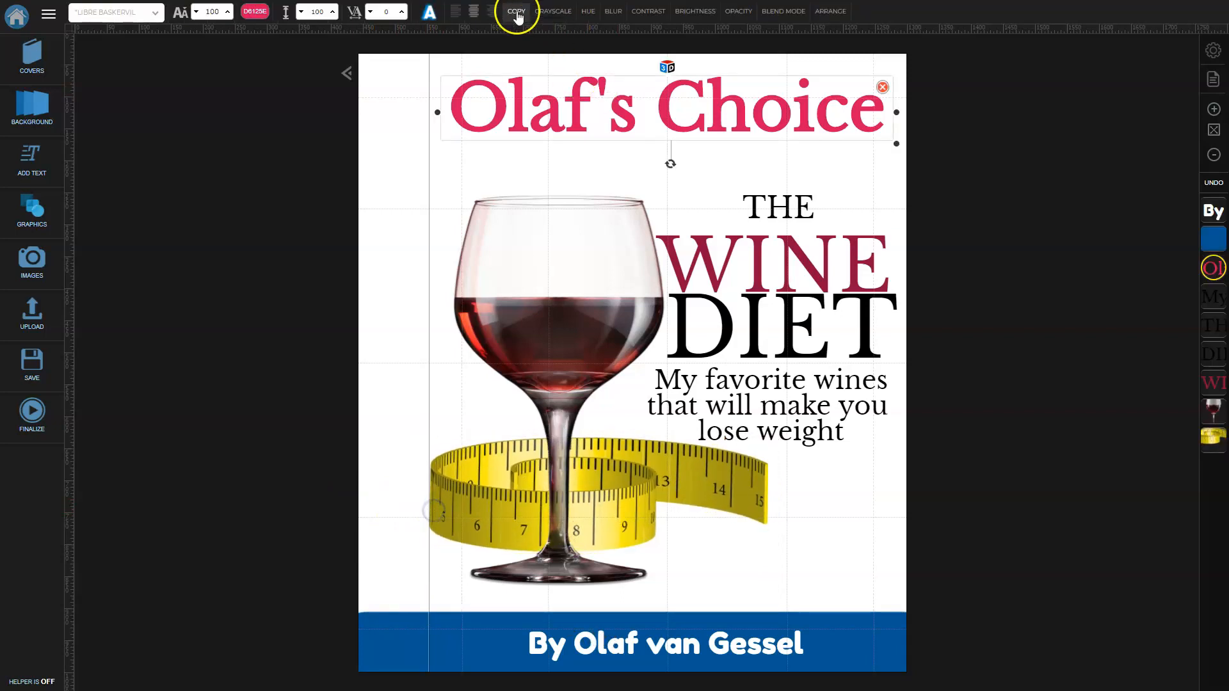
click(516, 11)
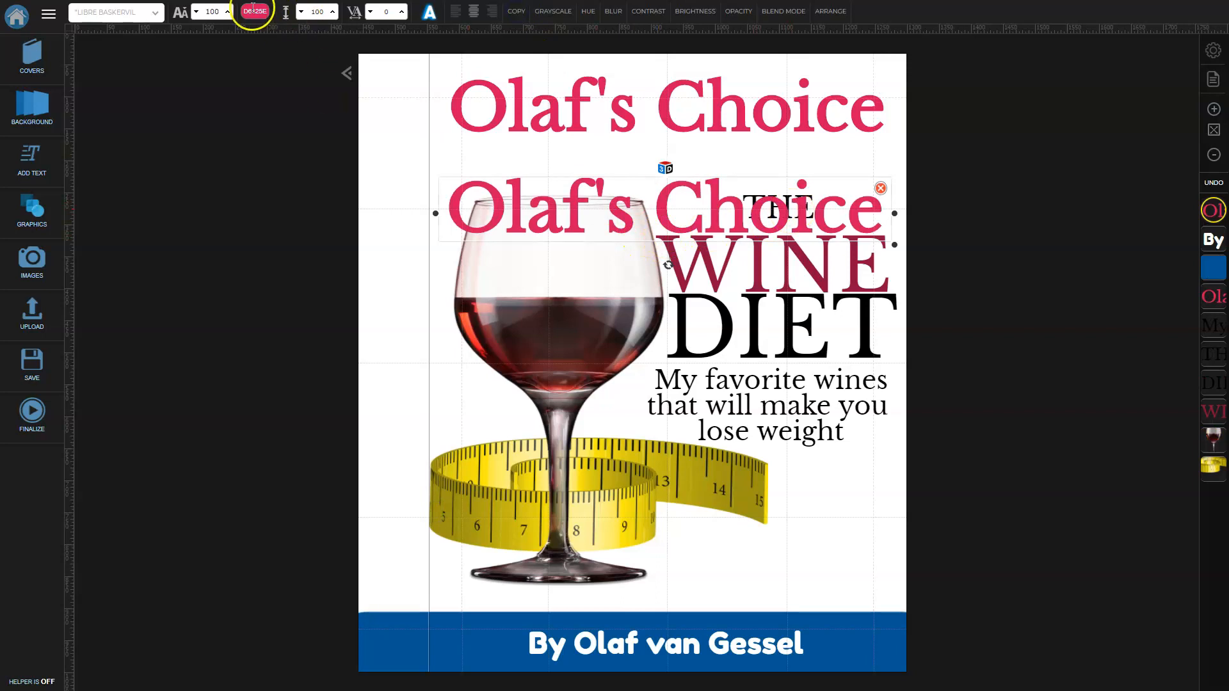
click(196, 11)
click(196, 12)
click(196, 12)
click(196, 12)
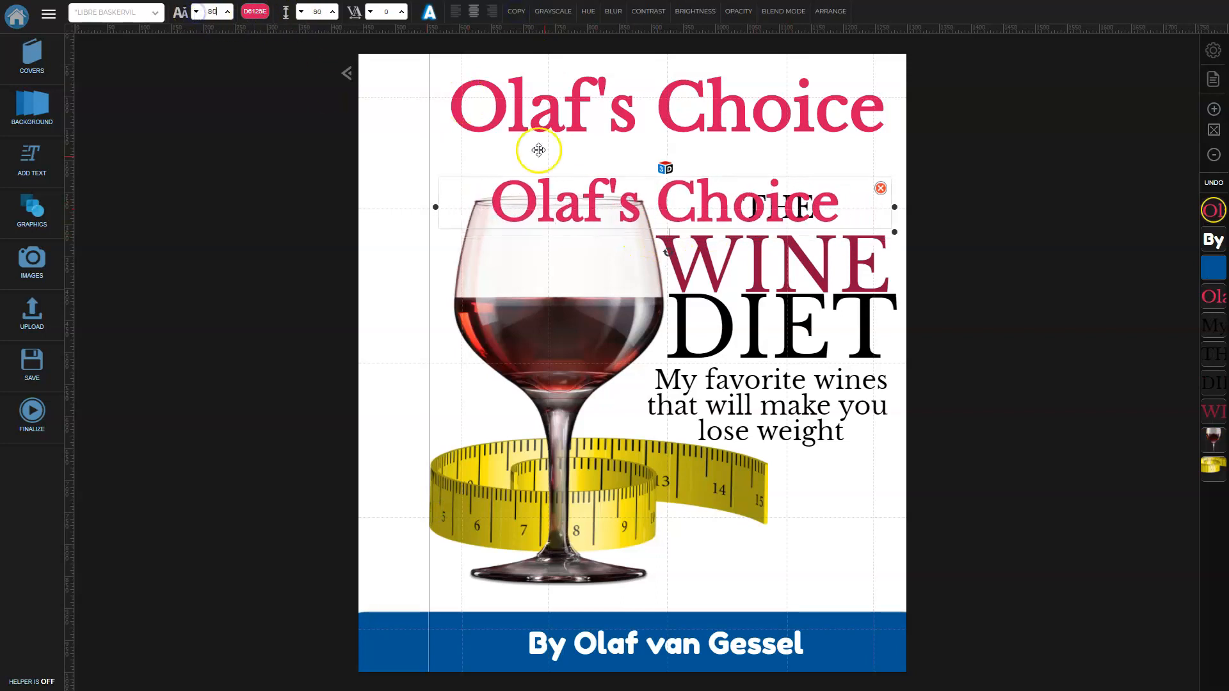
drag(669, 253, 539, 230)
drag(652, 214, 428, 262)
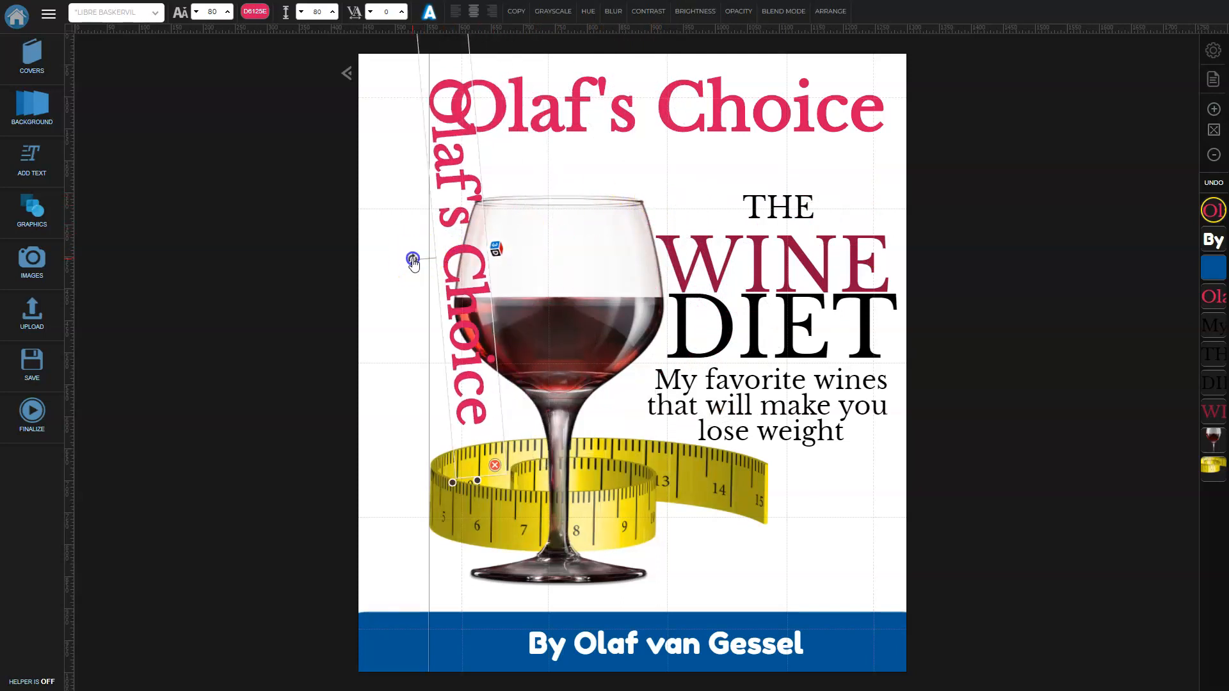
drag(458, 200, 396, 198)
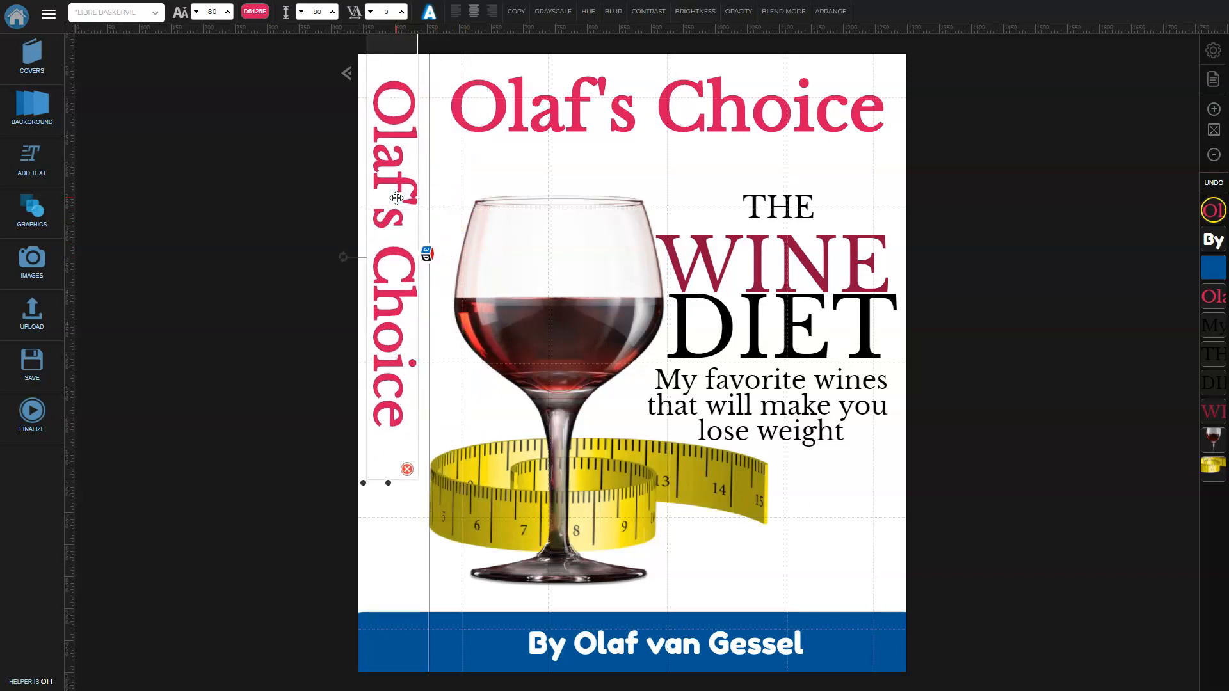
click(408, 469)
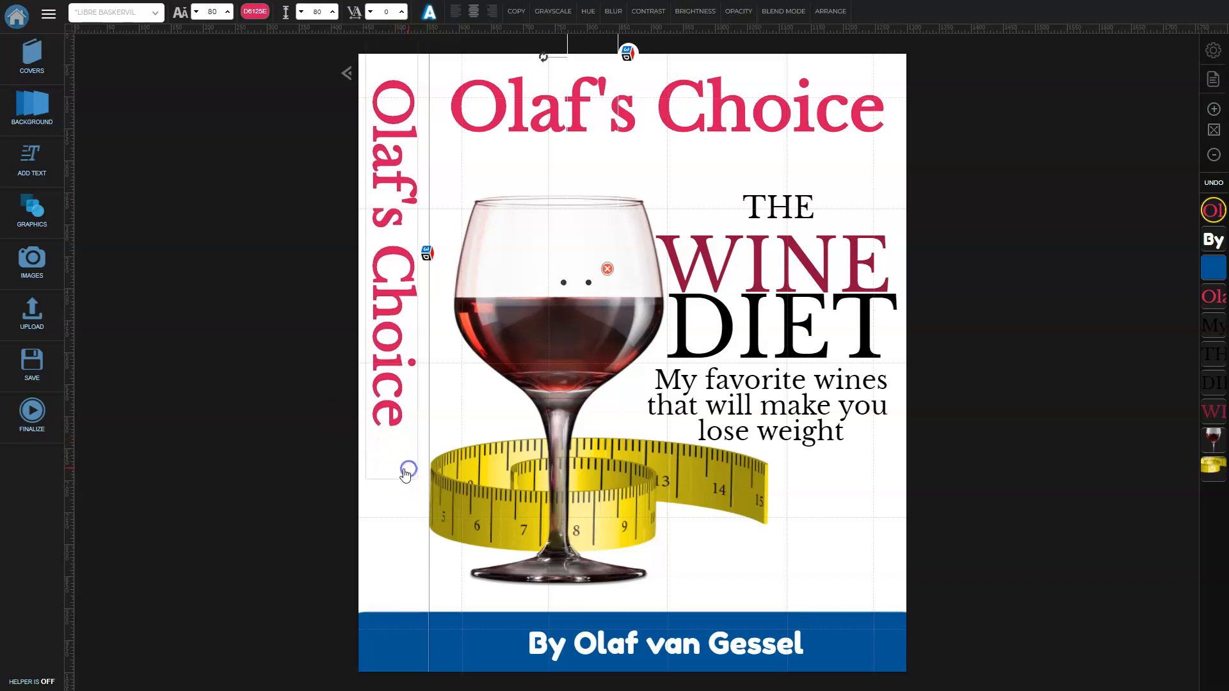
click(655, 640)
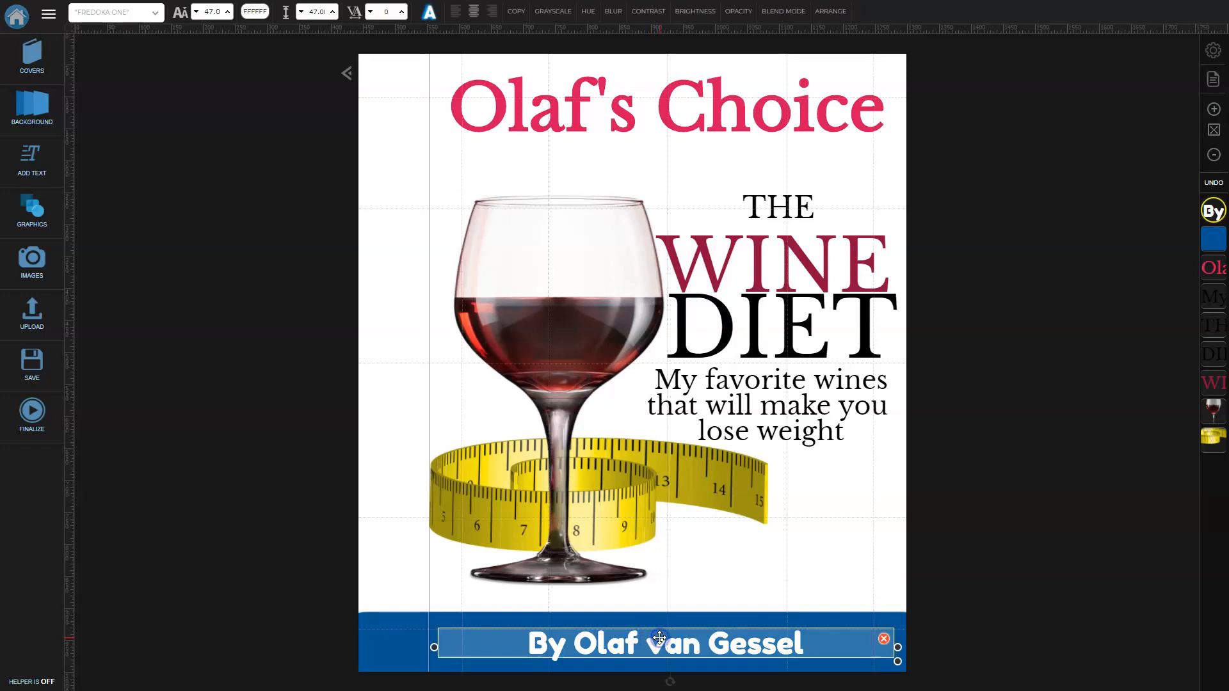
Duplicate the author line and colour the copy orange.
click(515, 12)
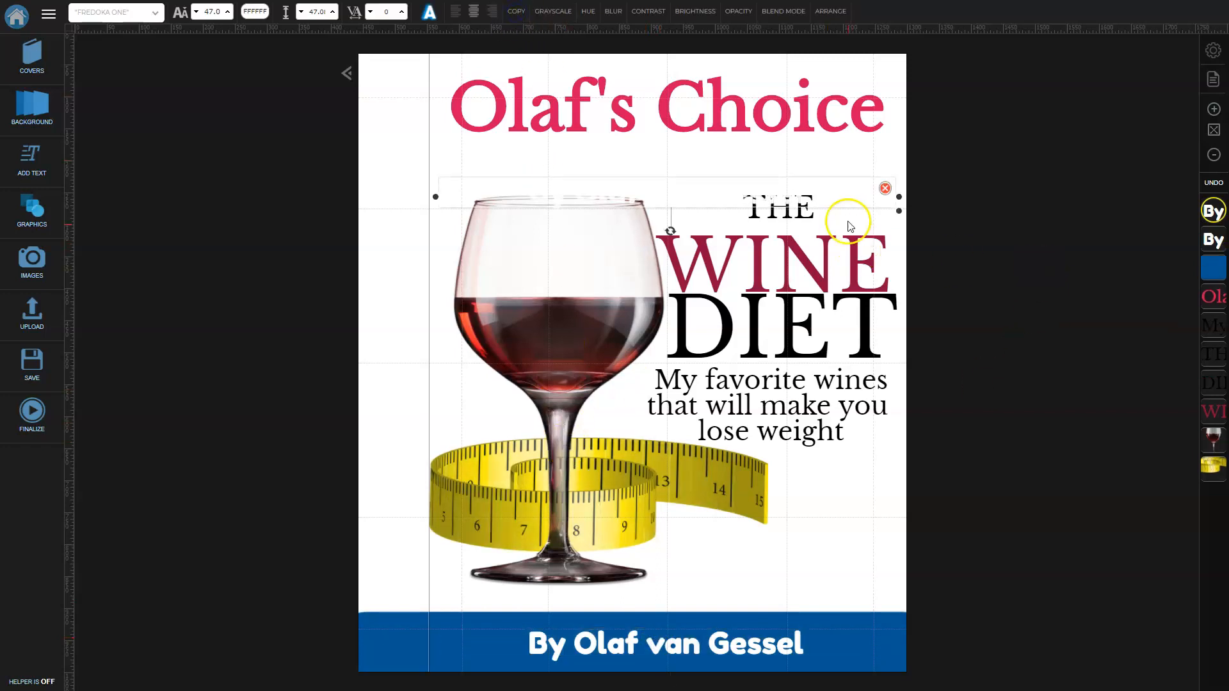
click(256, 11)
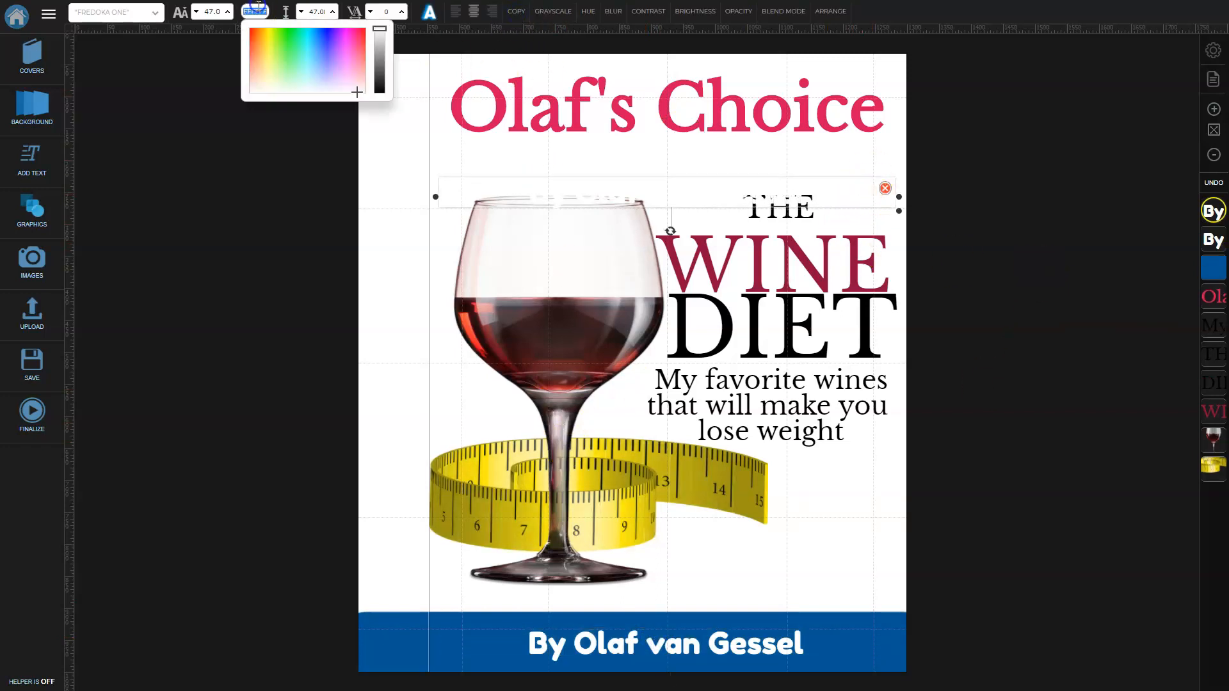
click(259, 52)
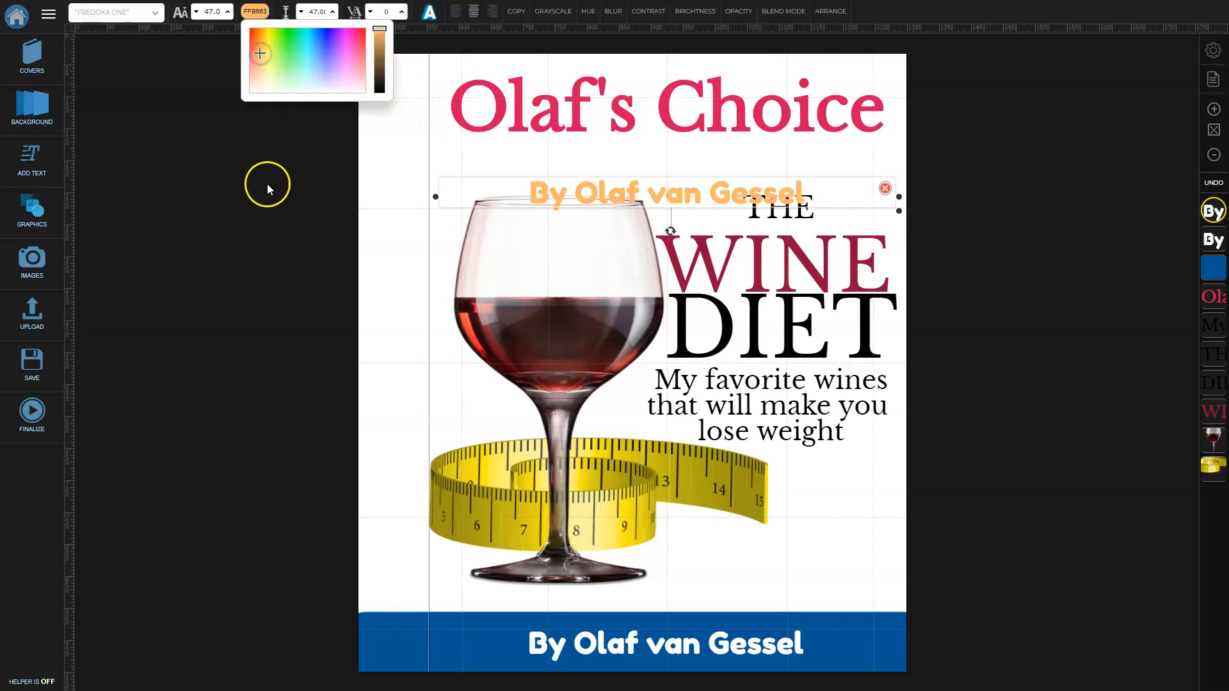
click(997, 241)
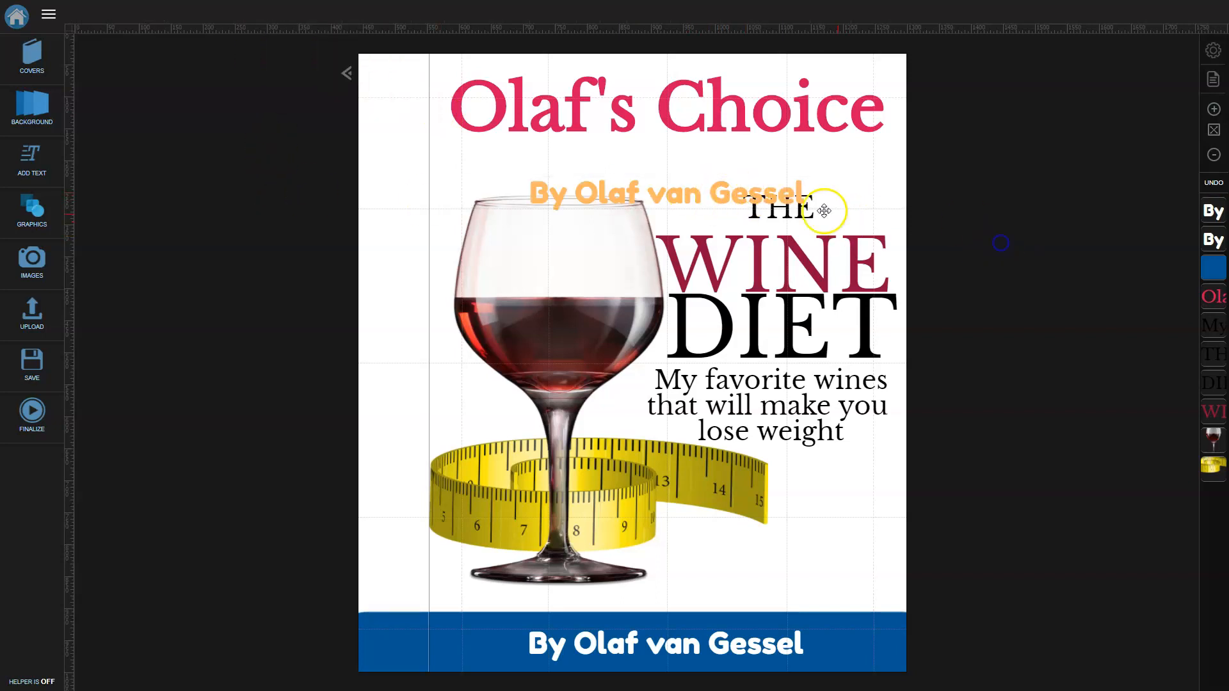
click(683, 96)
click(247, 8)
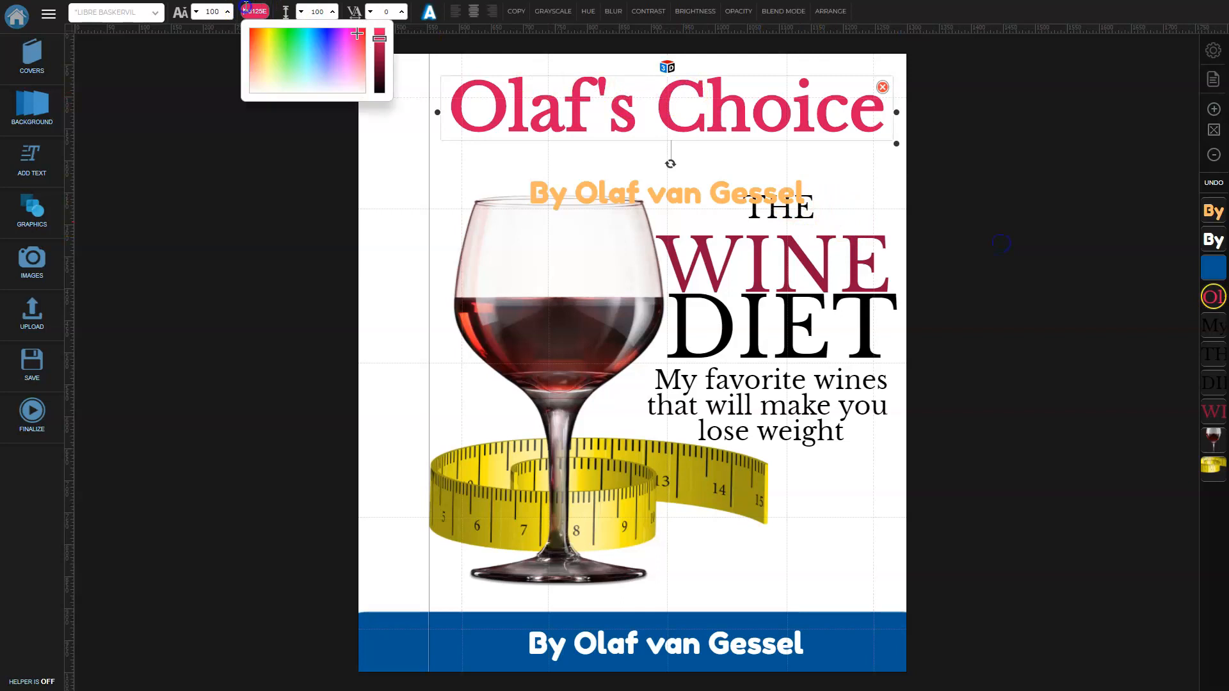
click(1075, 217)
Recolour the orange byline pink using the pasted code D6125E.
click(669, 194)
click(669, 193)
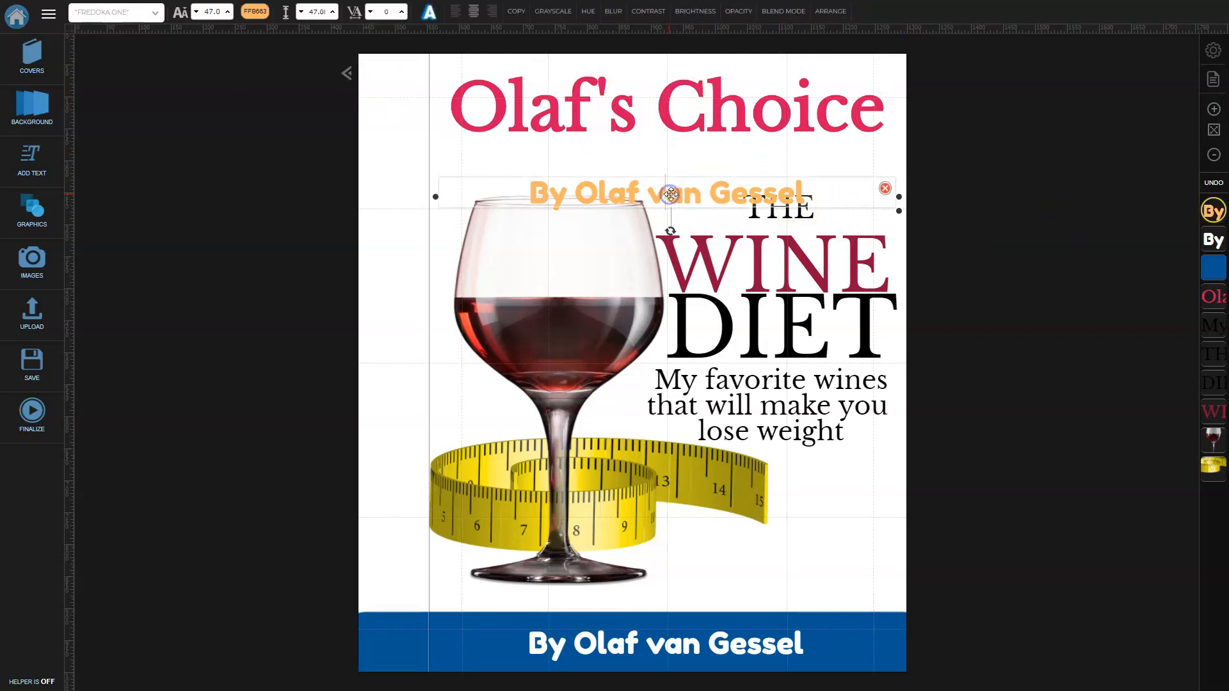
click(253, 11)
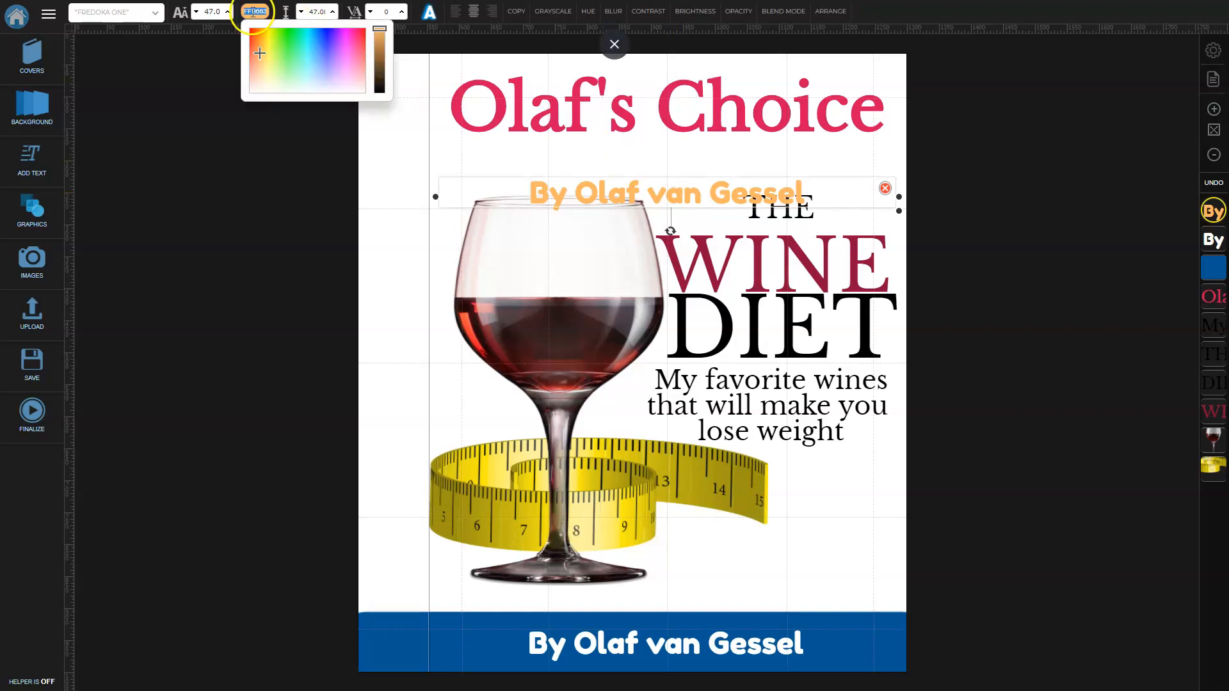
key(ctrl+v)
click(1059, 241)
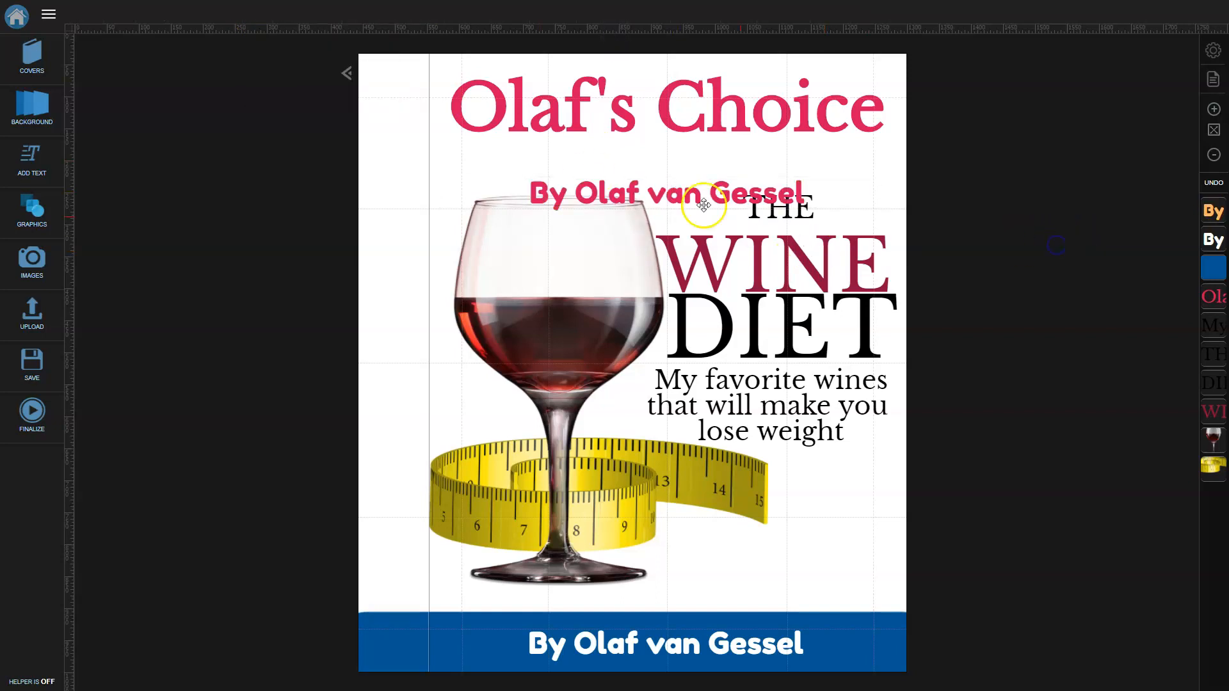
Rotate the byline vertical onto the left spine and delete its leading 'By'.
drag(708, 187, 736, 154)
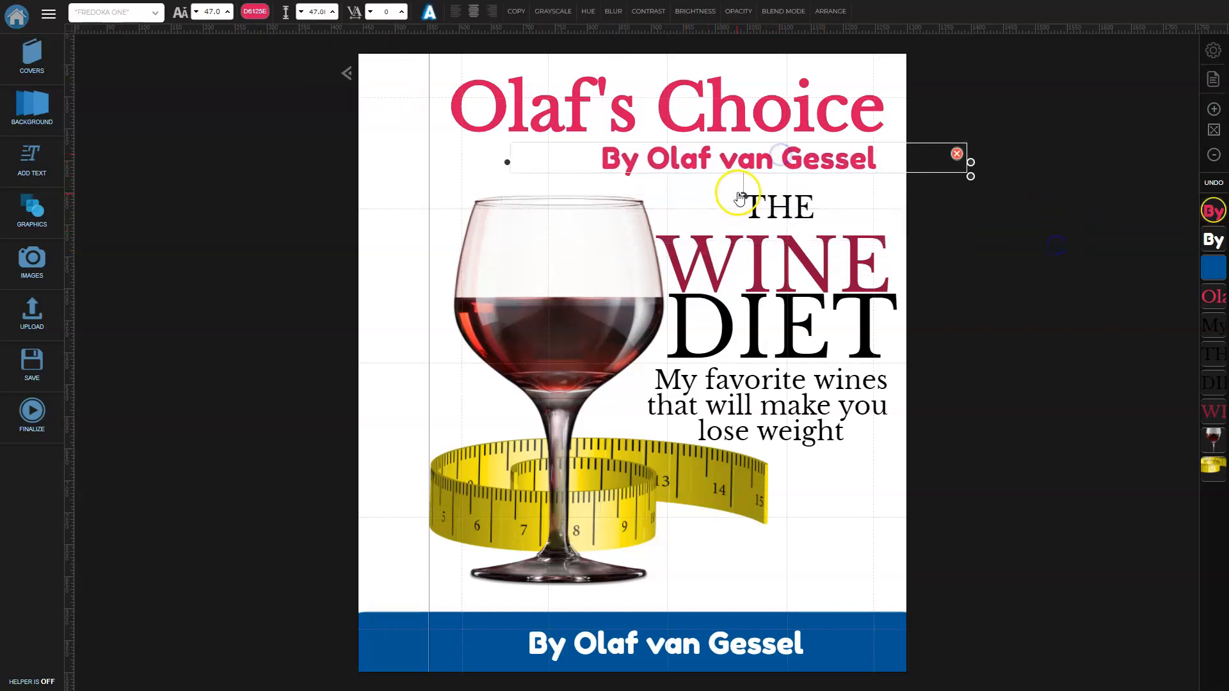
drag(743, 195, 591, 177)
drag(740, 157, 396, 472)
key(BackSpace)
key(BackSpace)
key(BackSpace)
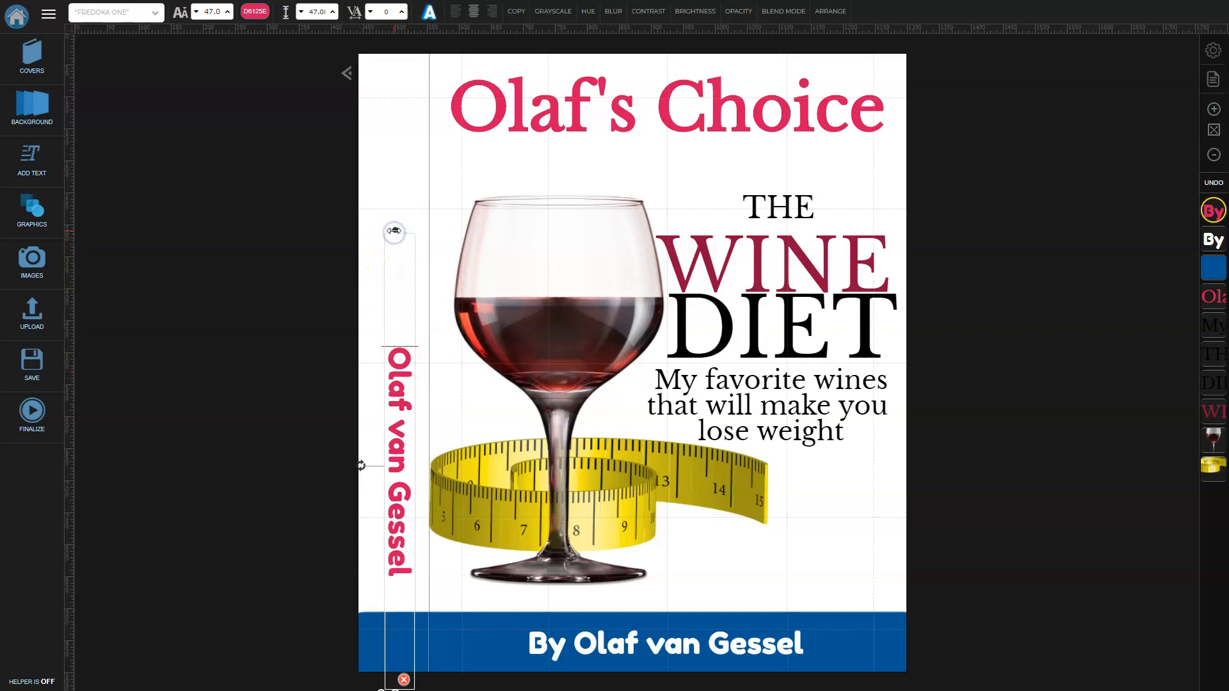
drag(394, 230, 388, 412)
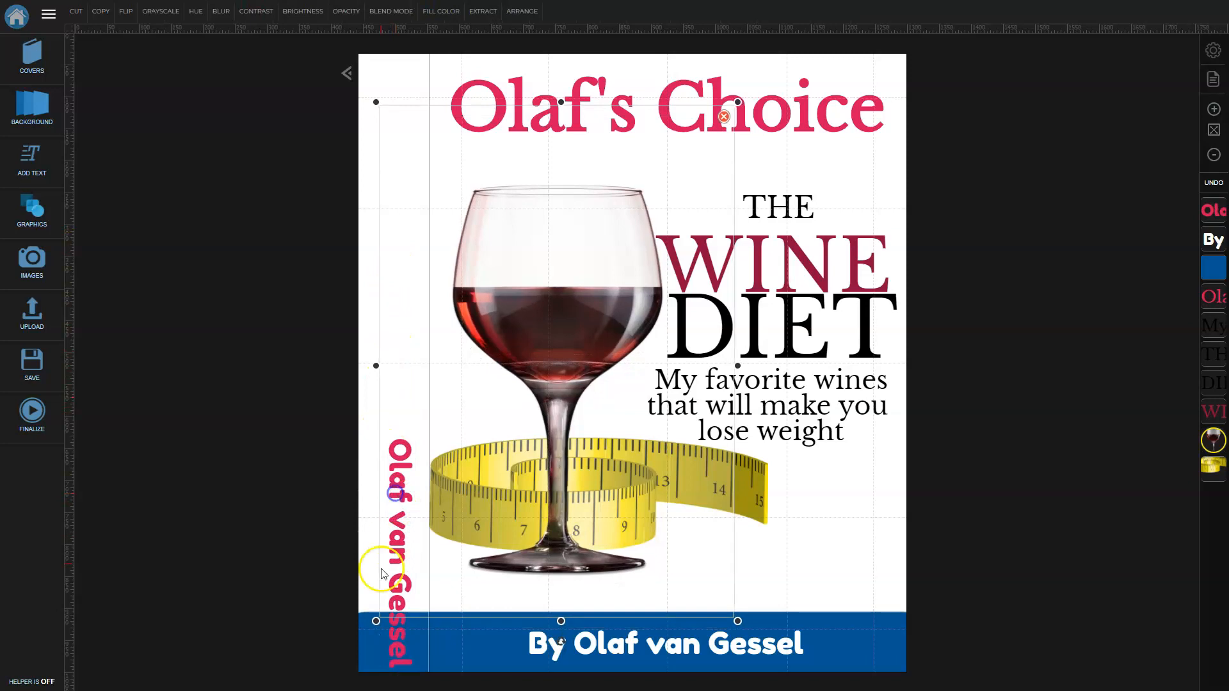
Drag the vertical author name up the spine, clear of the blue banner.
click(368, 590)
drag(382, 635, 388, 562)
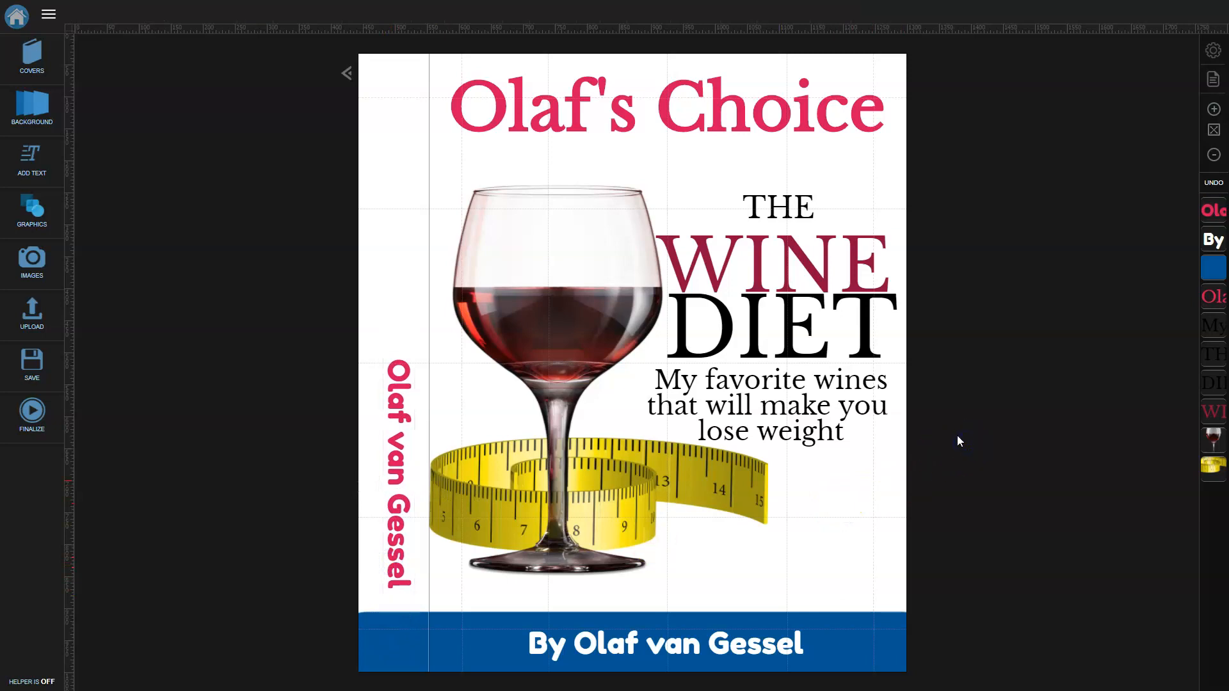
click(1214, 466)
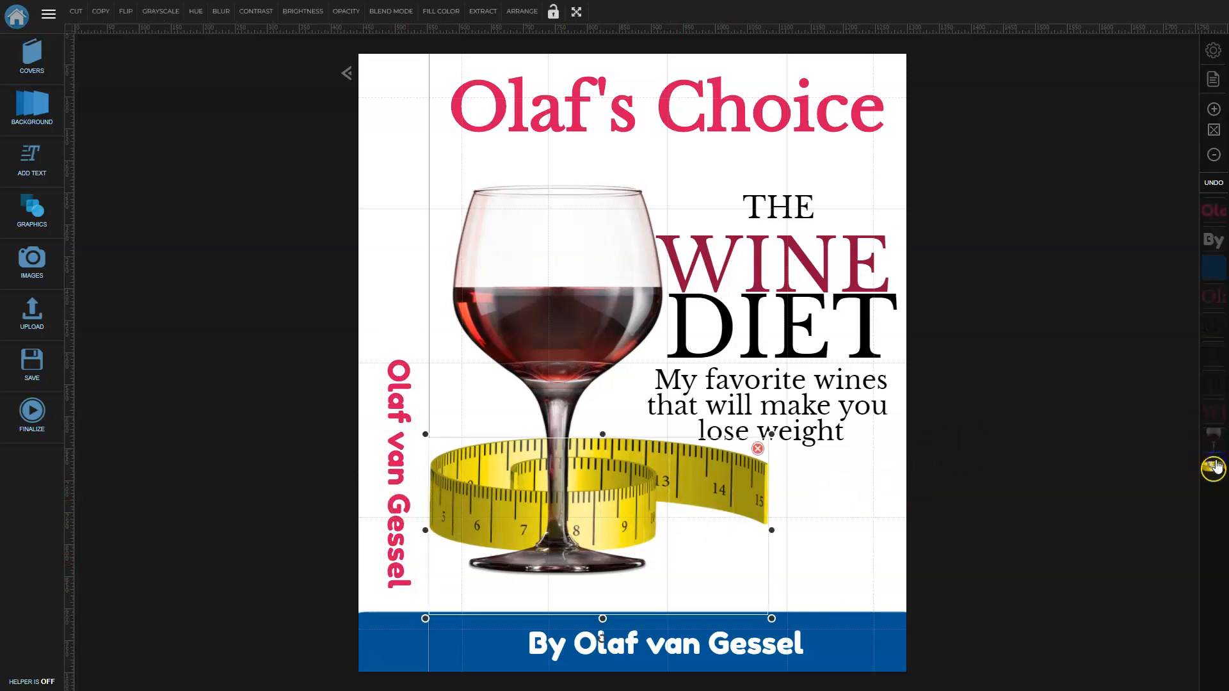
click(958, 502)
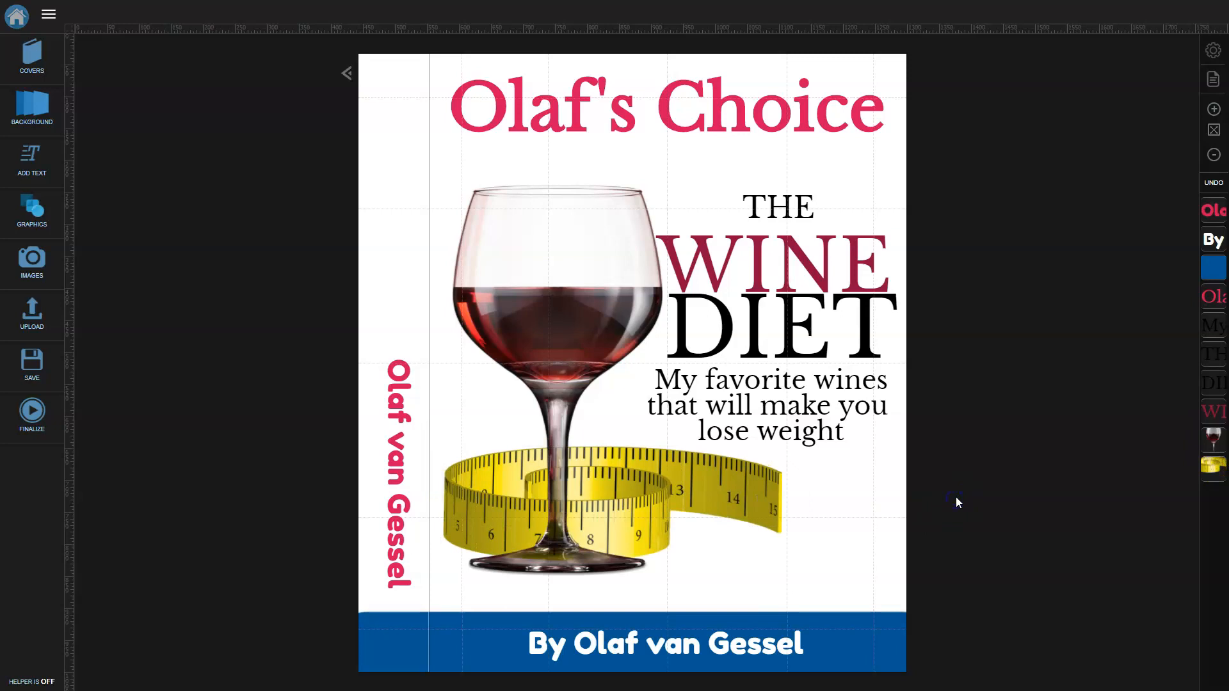
click(781, 256)
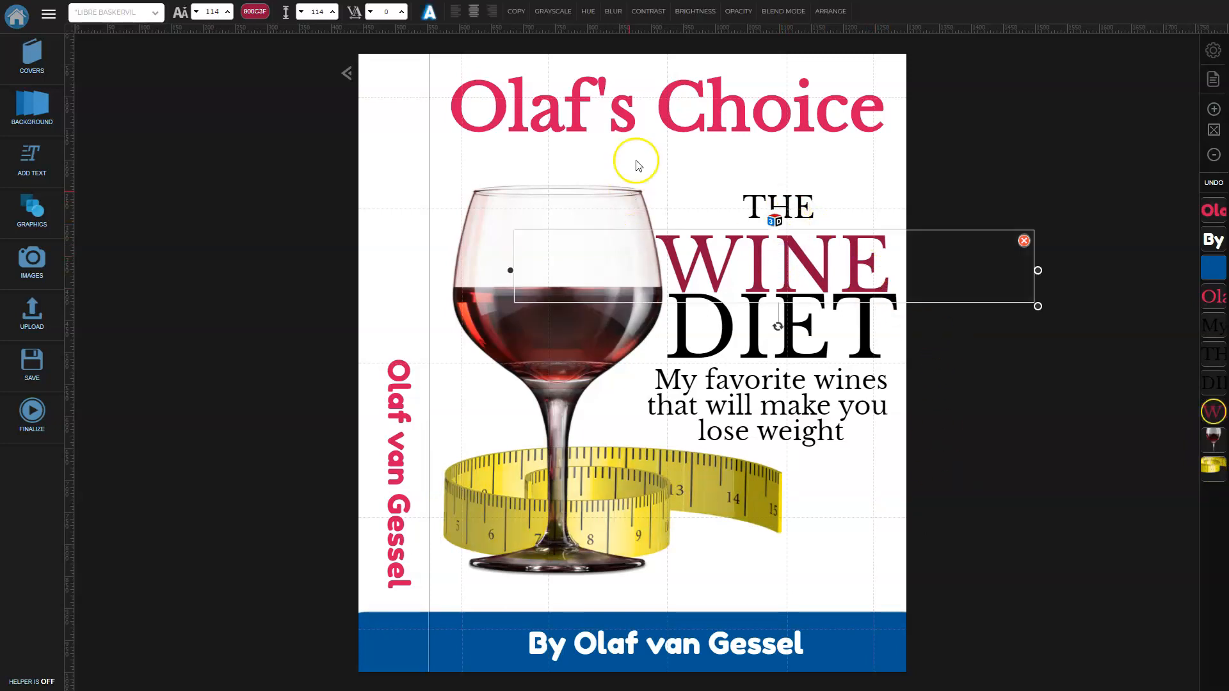
Duplicate the WINE title, make the copy smaller, and retype it as 'The Wine Diet'.
click(516, 11)
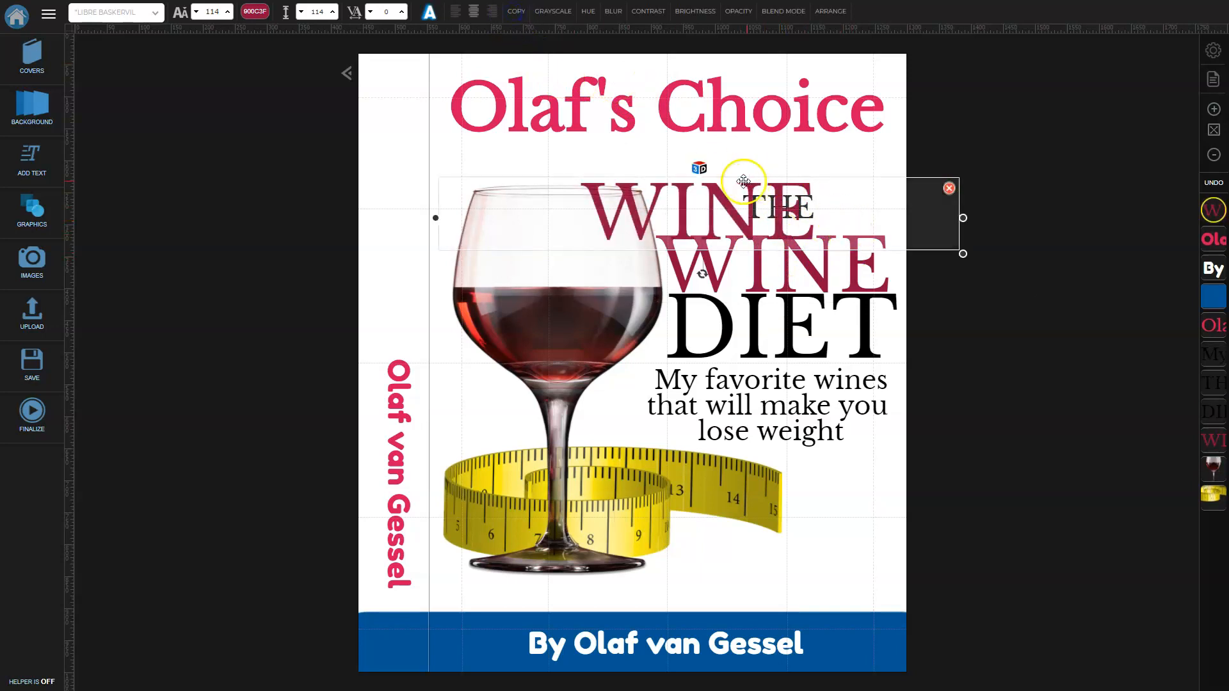
click(195, 11)
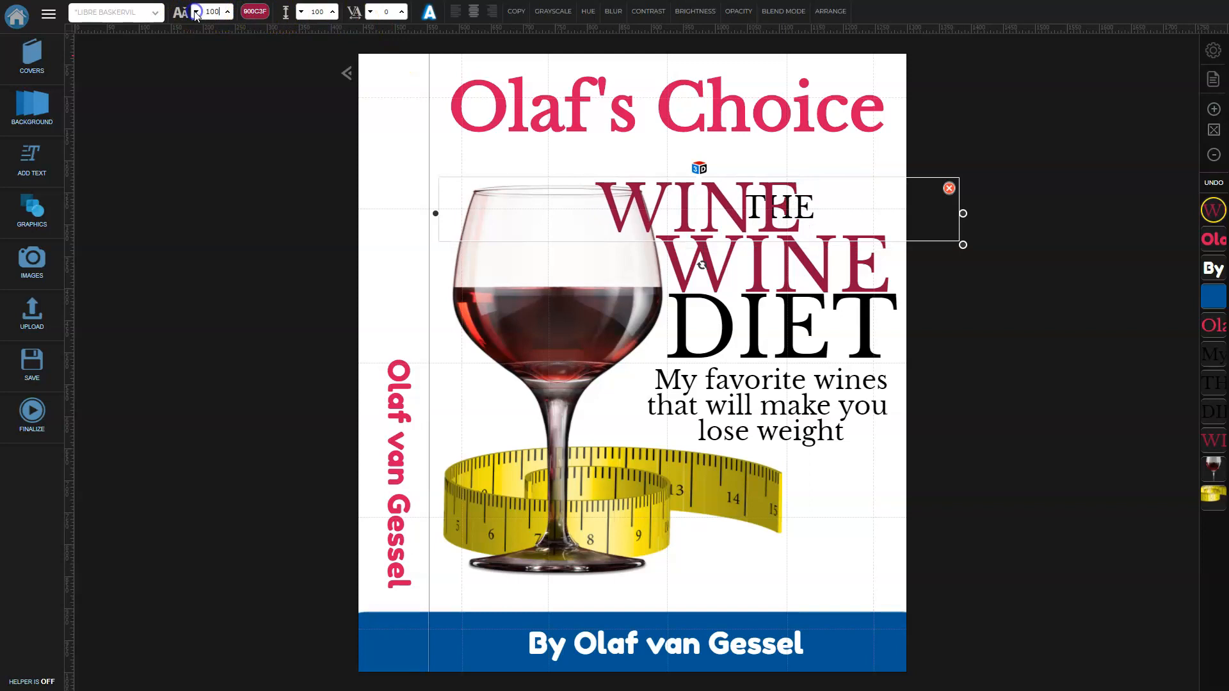
drag(875, 179, 1019, 170)
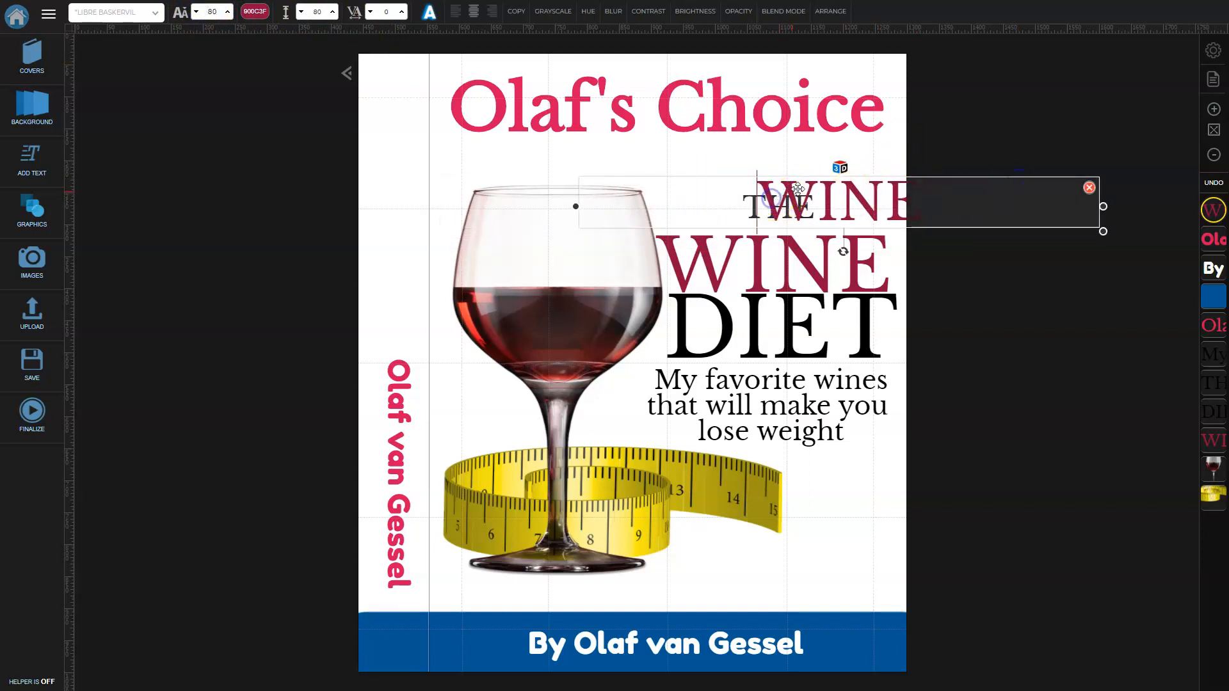
text(The )
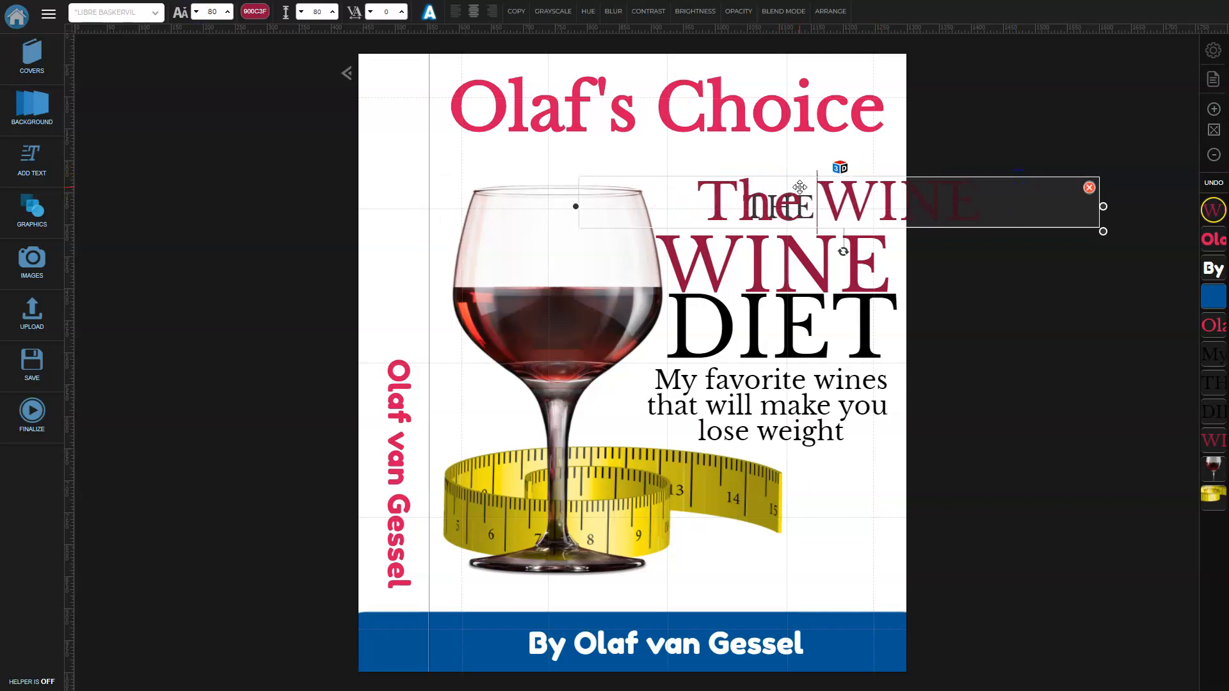
text(Wine Diet)
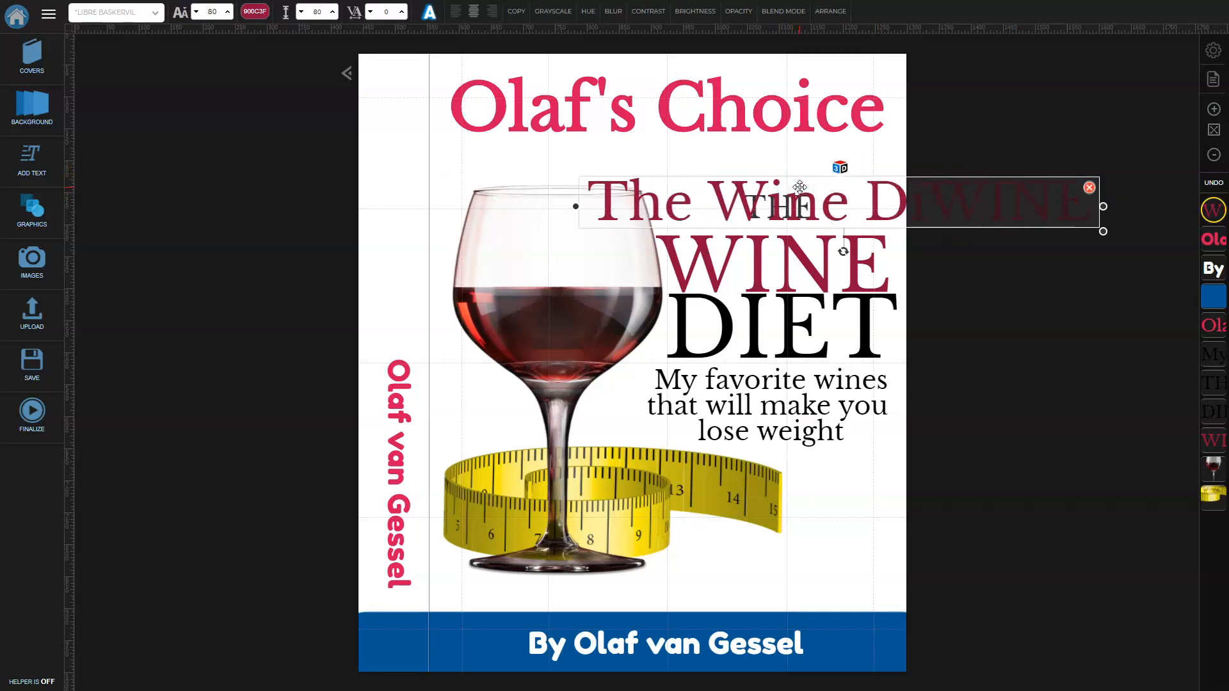
key(Delete)
key(Delete)
key(Delete)
key(Delete)
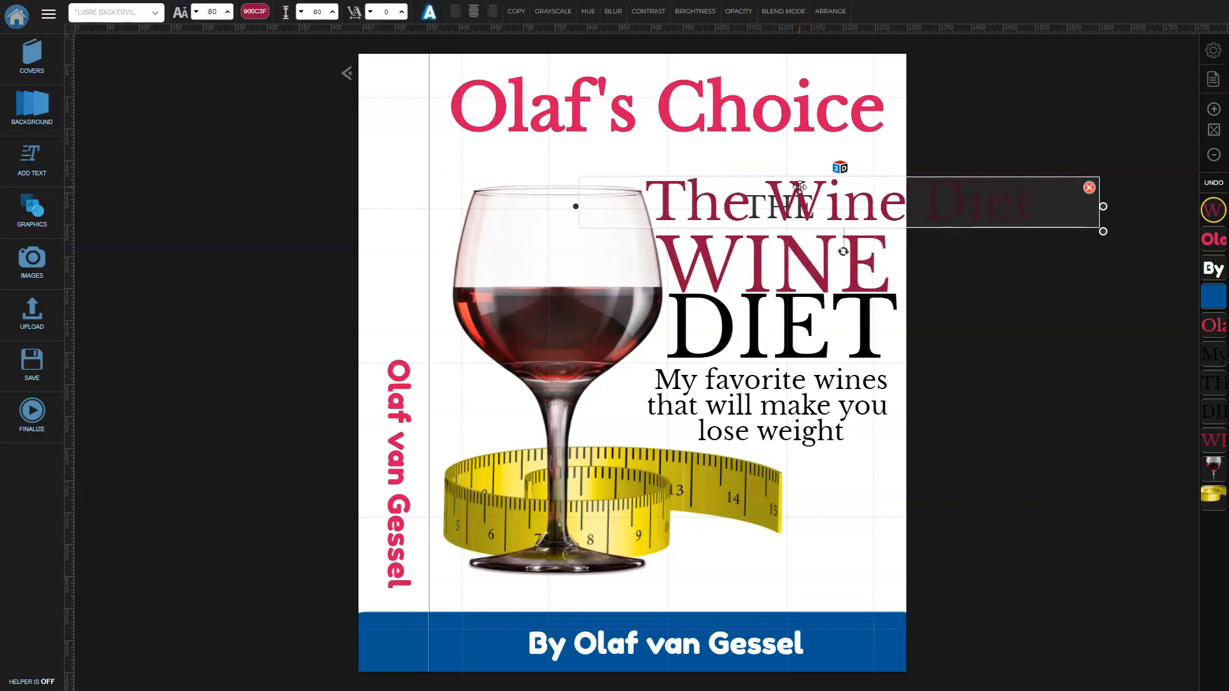
Shrink 'The Wine Diet' to size 55, rotate it vertical, and place it on the spine above the author.
click(196, 11)
click(197, 12)
click(196, 11)
click(196, 12)
click(197, 11)
drag(739, 177, 420, 157)
drag(502, 209, 363, 190)
drag(495, 174, 396, 208)
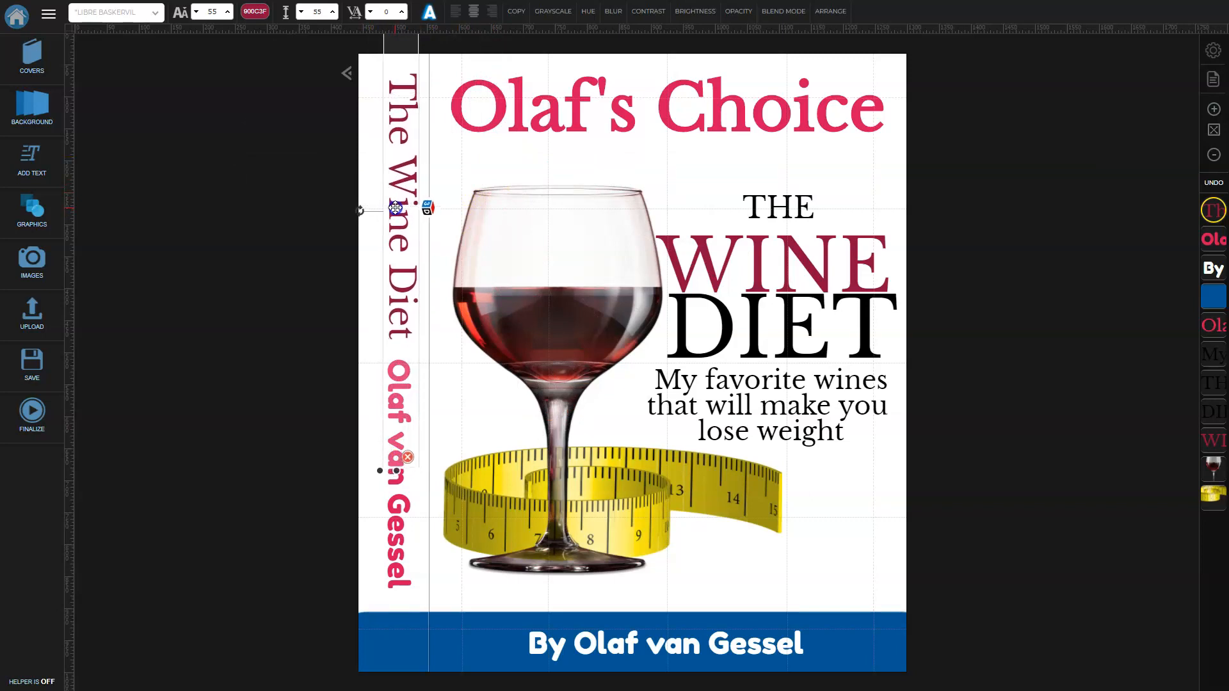
Fine-tune the font size of the vertical 'The Wine Diet' spine title.
click(271, 240)
click(391, 454)
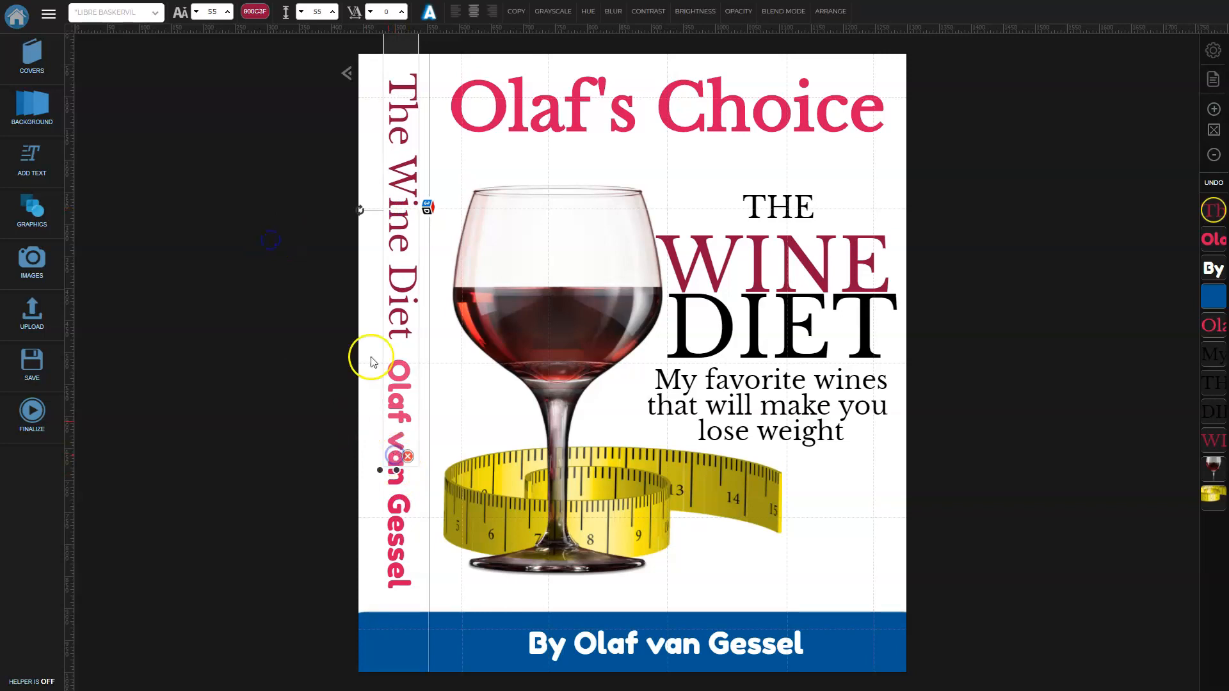
click(197, 12)
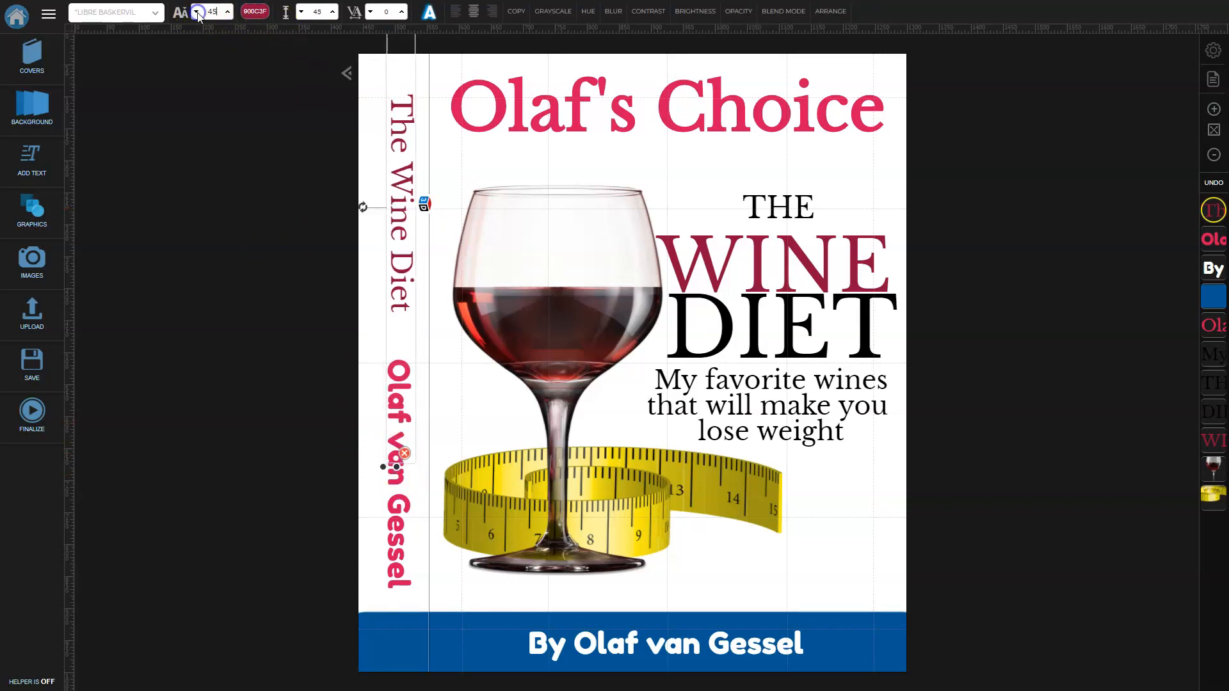
click(229, 12)
Shrink the spine author name to 35, move it lower, and nudge the title slightly down.
click(412, 448)
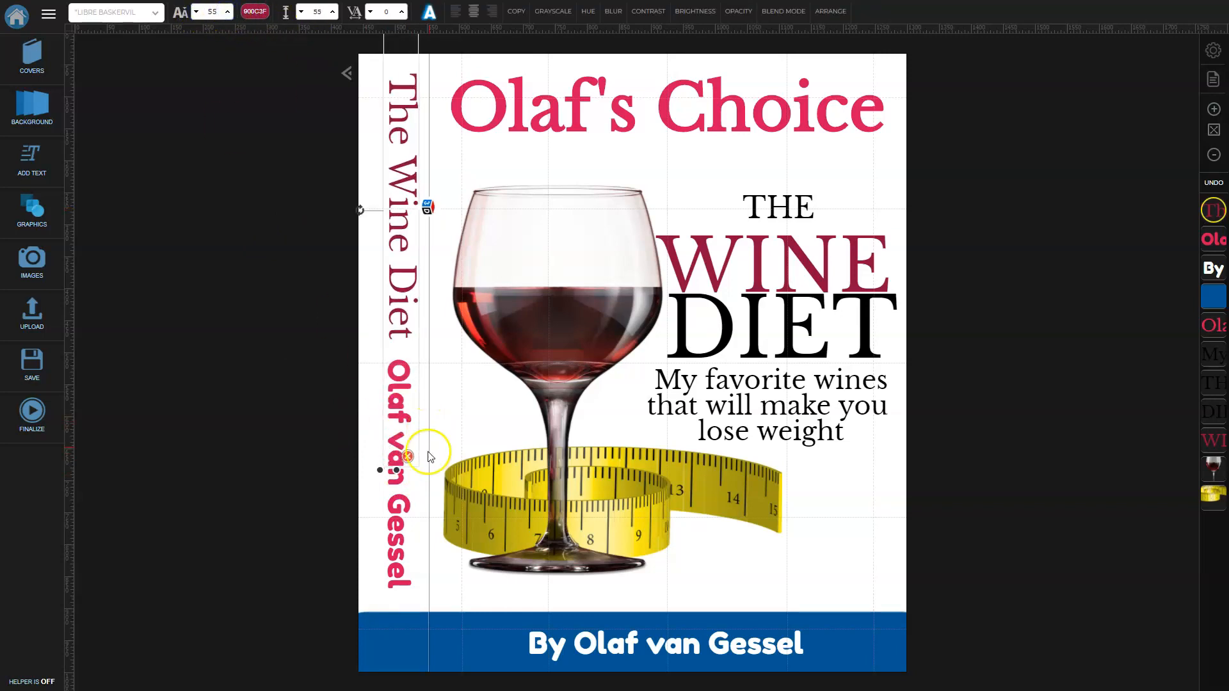
click(196, 12)
click(196, 12)
drag(398, 444, 398, 470)
click(385, 232)
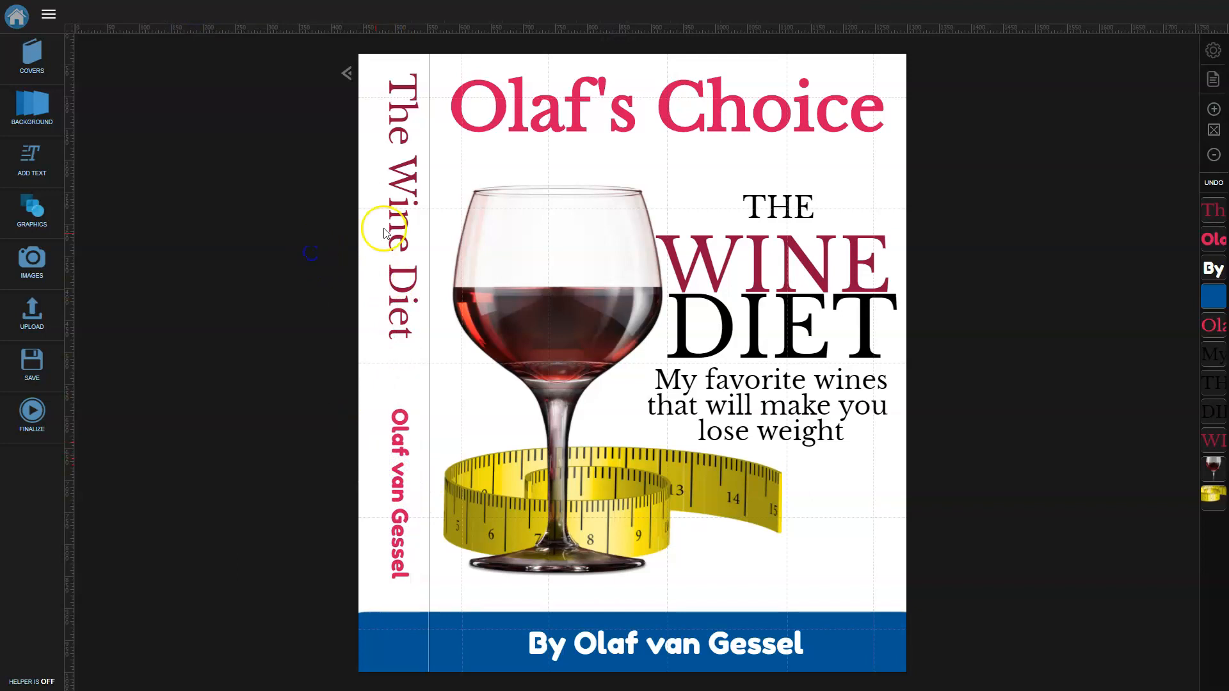
drag(402, 217, 402, 231)
click(305, 251)
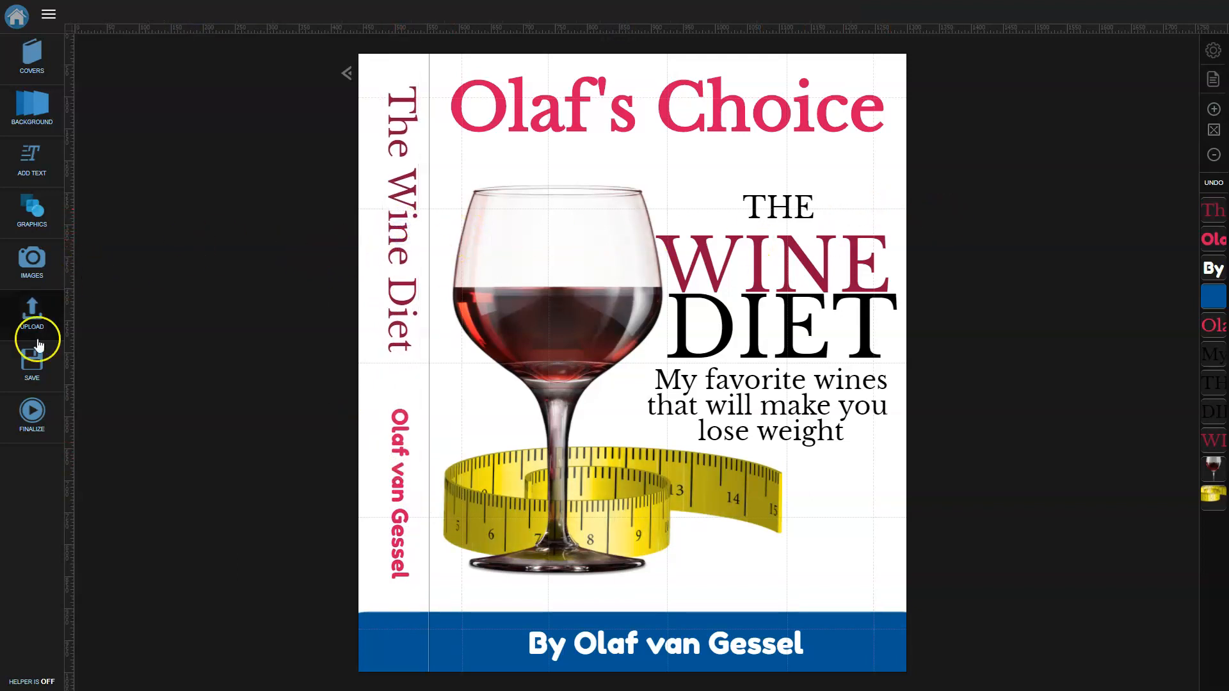
Save the Wine Diet cover, finalize it as a 3D hardcover render, and close back to the Dashboard.
click(34, 371)
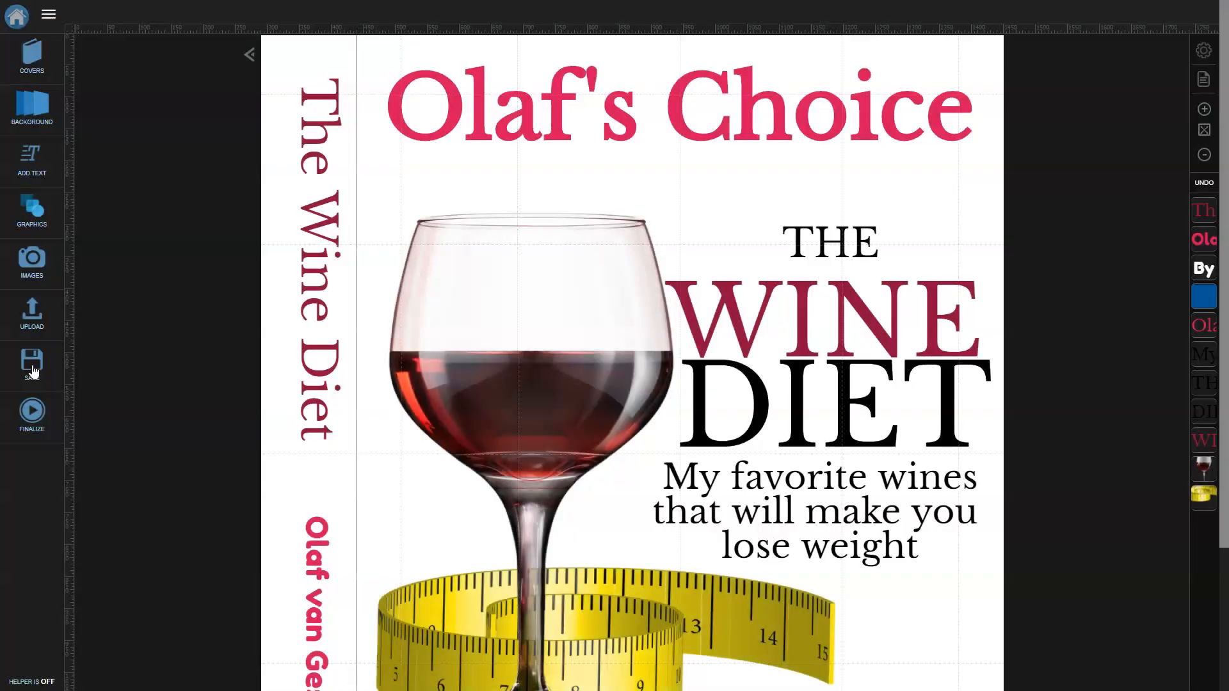
click(32, 413)
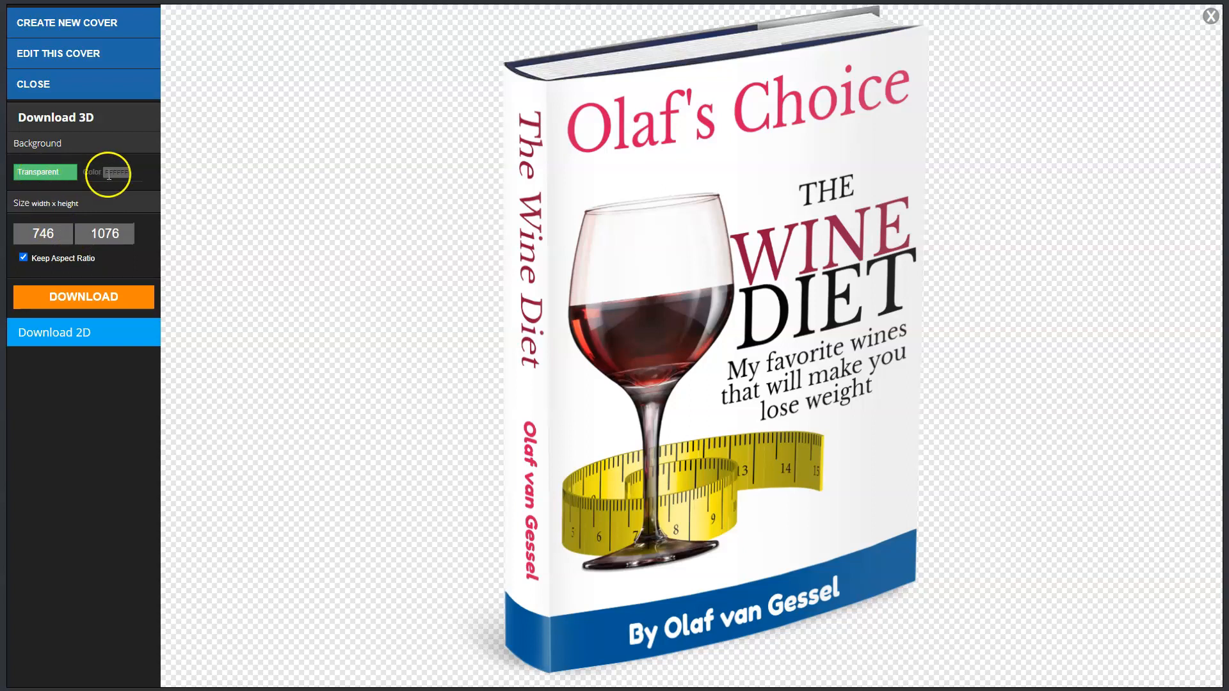
click(43, 234)
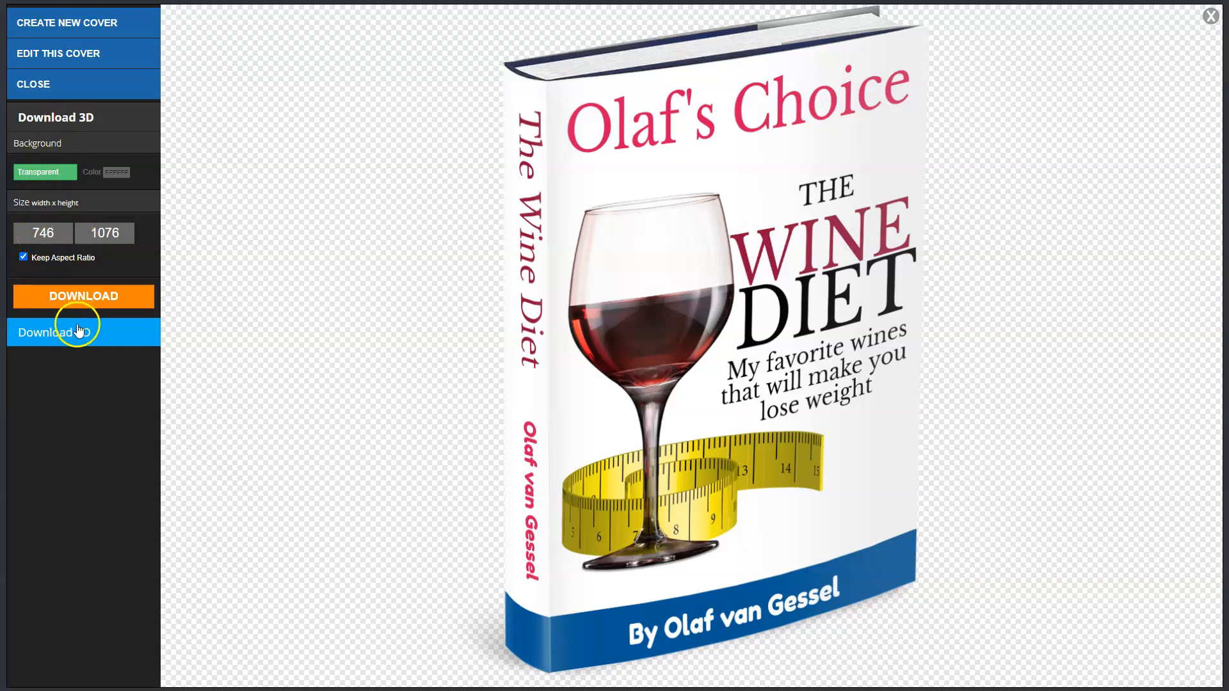
click(41, 87)
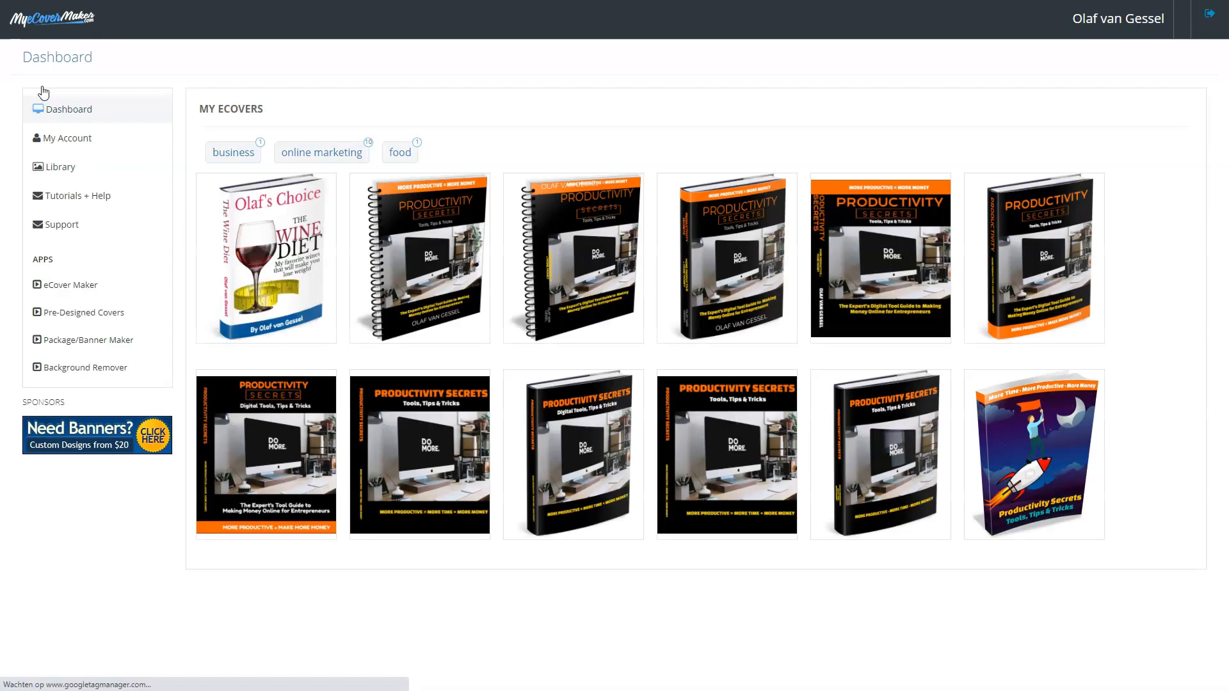
mouse_move(265, 481)
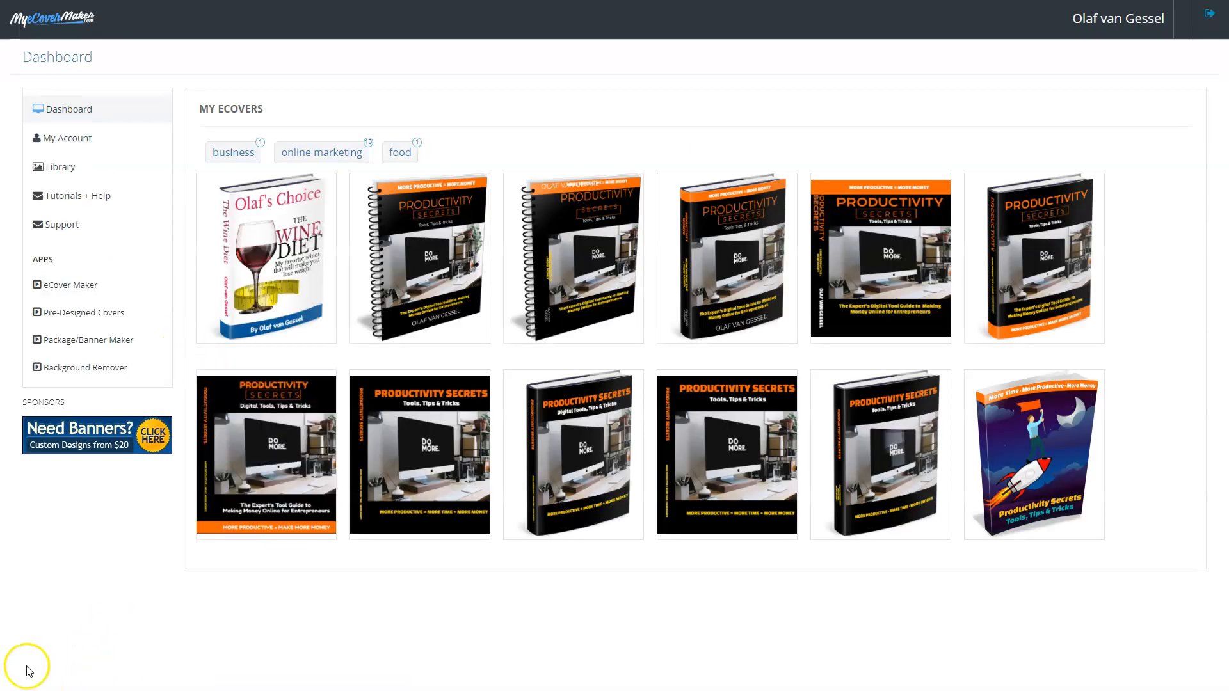